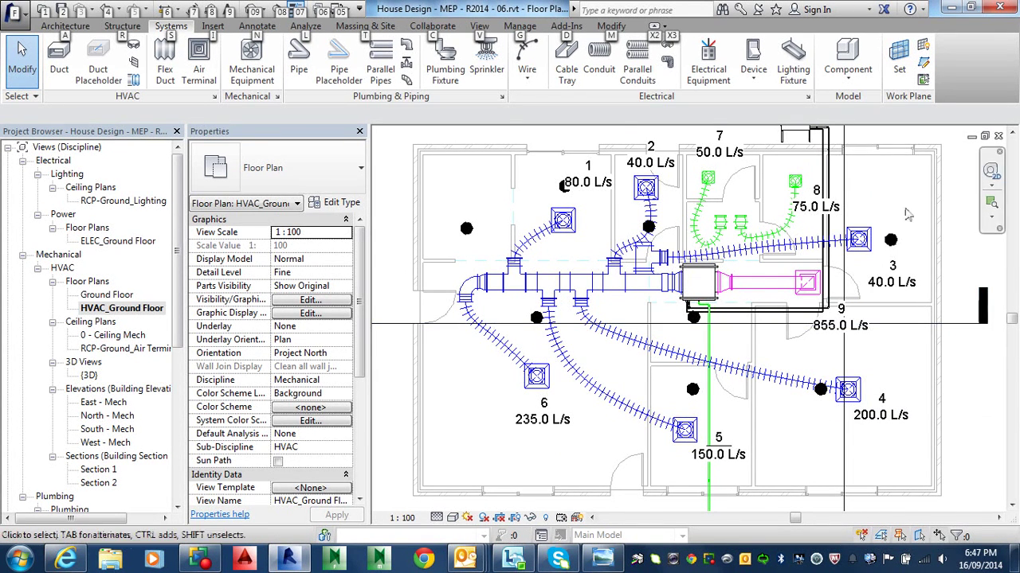
# Move the Section 2 line so it passes through return diffuser 9, and open the Section 2 view.
pyautogui.moveTo(772, 407)
pyautogui.mouseDown(button='middle')
pyautogui.moveTo(767, 355)
pyautogui.moveTo(806, 359)
pyautogui.mouseUp(button='middle')
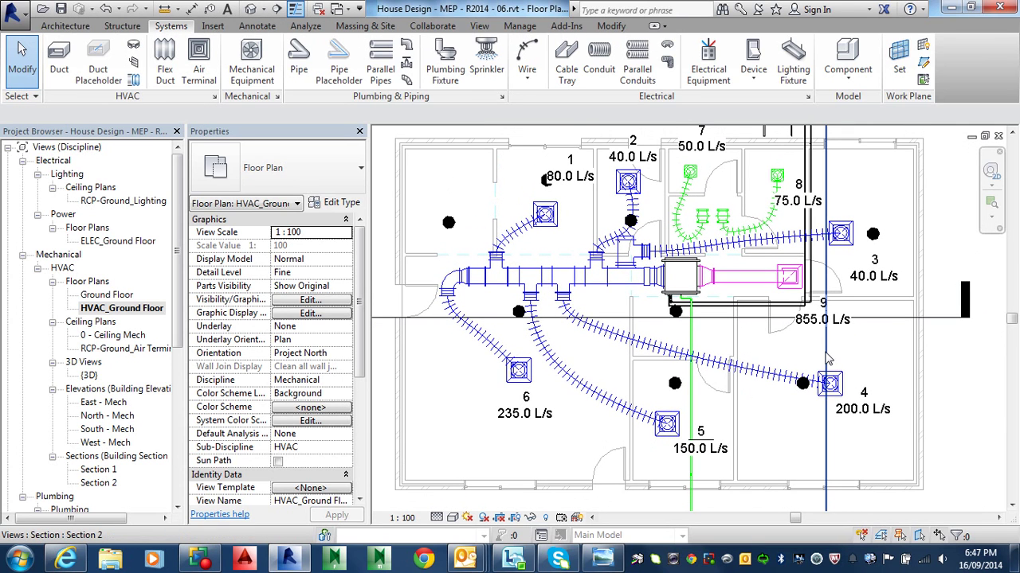
pyautogui.moveTo(828, 360); pyautogui.dragTo(786, 355)
pyautogui.scroll(-3, 788, 478)
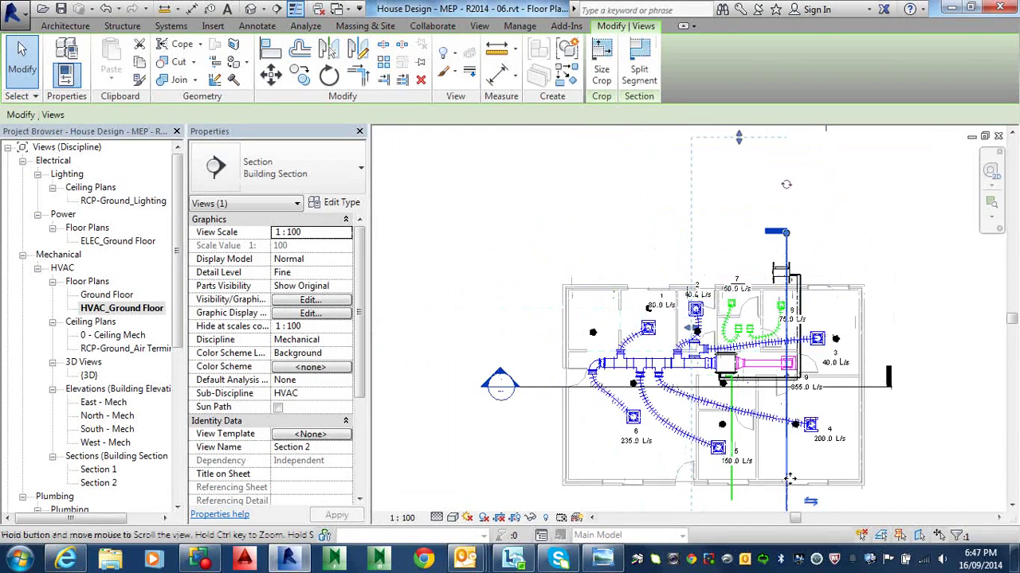
pyautogui.moveTo(788, 478); pyautogui.dragTo(763, 367, button='middle')
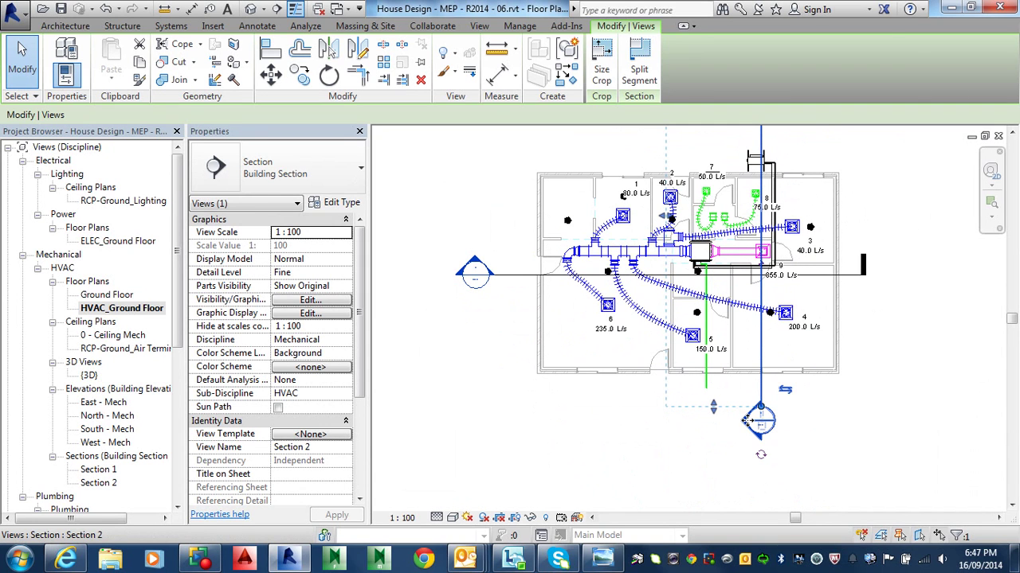
pyautogui.doubleClick(747, 420)
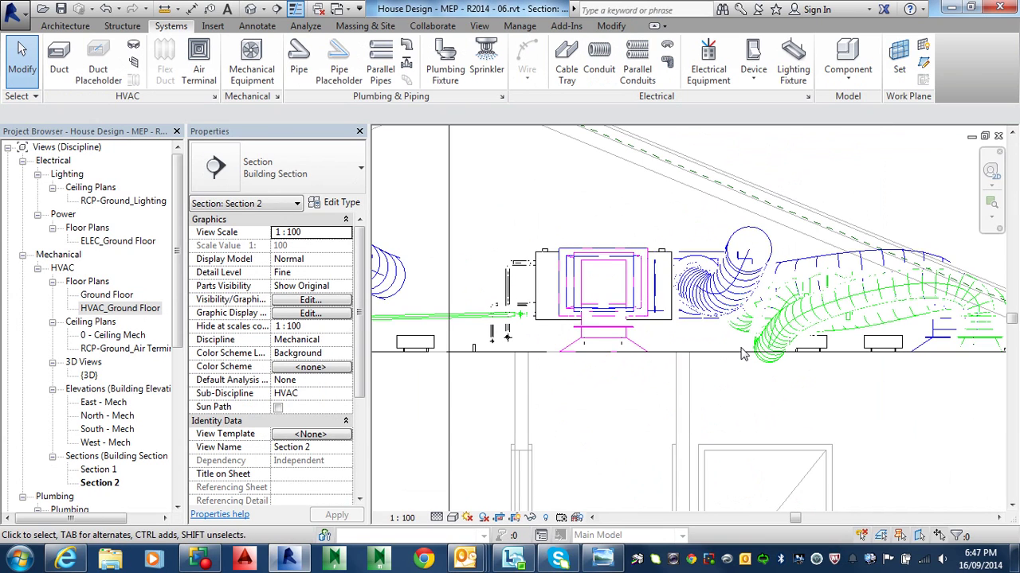
pyautogui.moveTo(860, 406); pyautogui.dragTo(693, 454, button='middle')
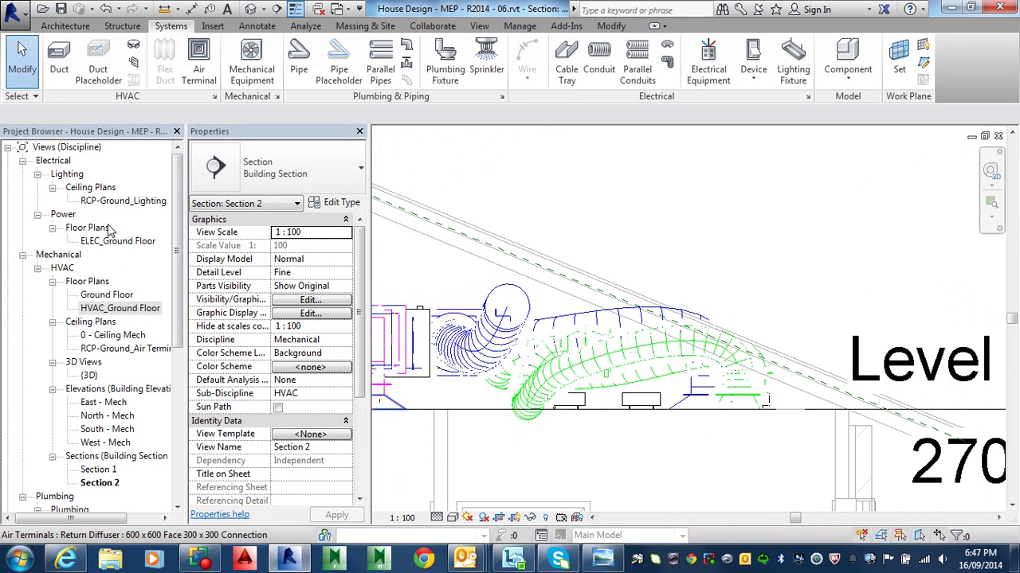
# Open the HVAC_Ground Floor plan at the exhaust grilles 7 and 8 with their flex ducts.
pyautogui.doubleClick(105, 309)
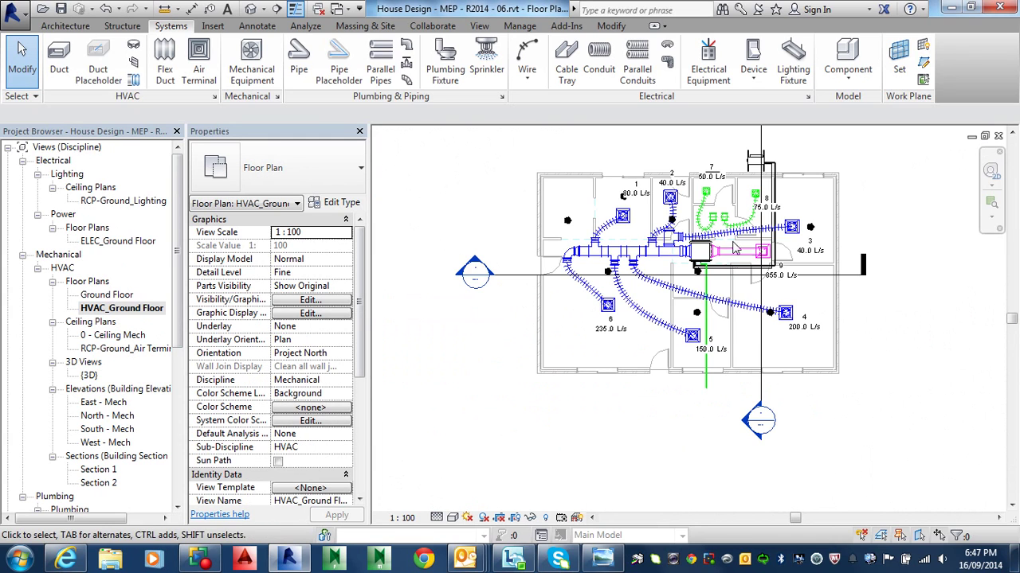
pyautogui.moveTo(735, 246); pyautogui.dragTo(739, 313, button='middle')
pyautogui.scroll(3, 735, 280)
pyautogui.scroll(2, 734, 282)
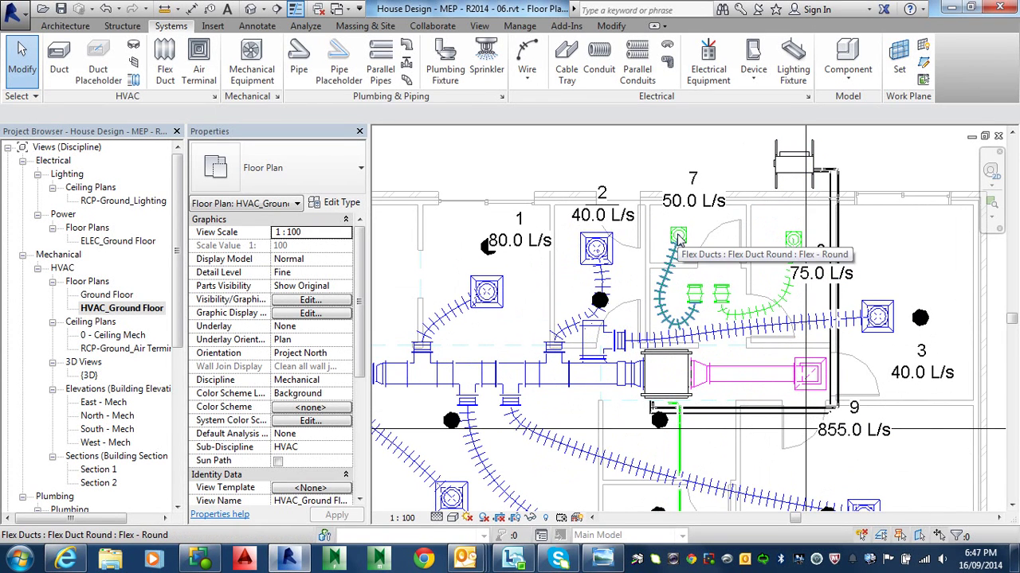
pyautogui.click(678, 240)
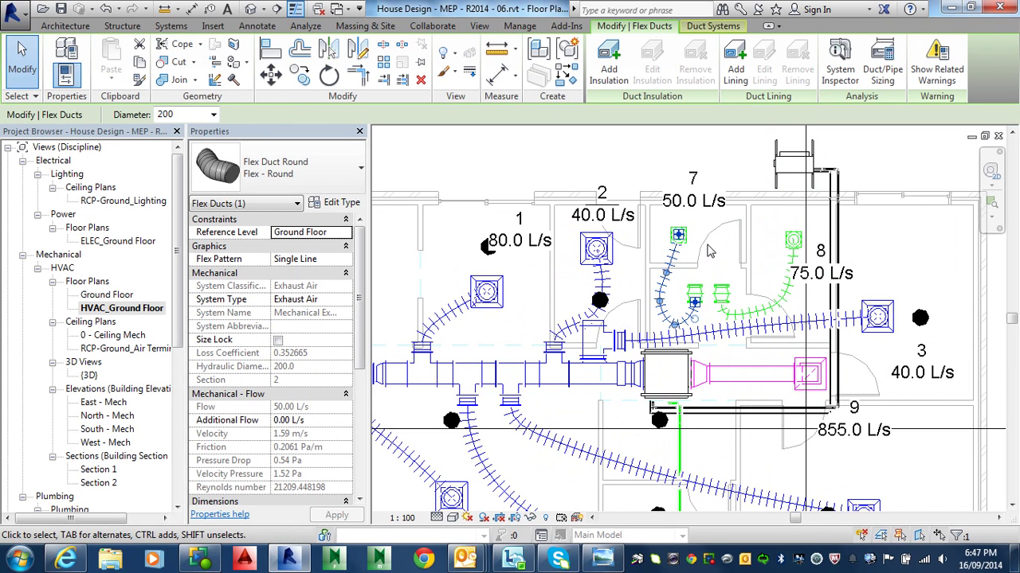
pyautogui.keyDown('ctrl'); pyautogui.click(794, 242); pyautogui.keyUp('ctrl')
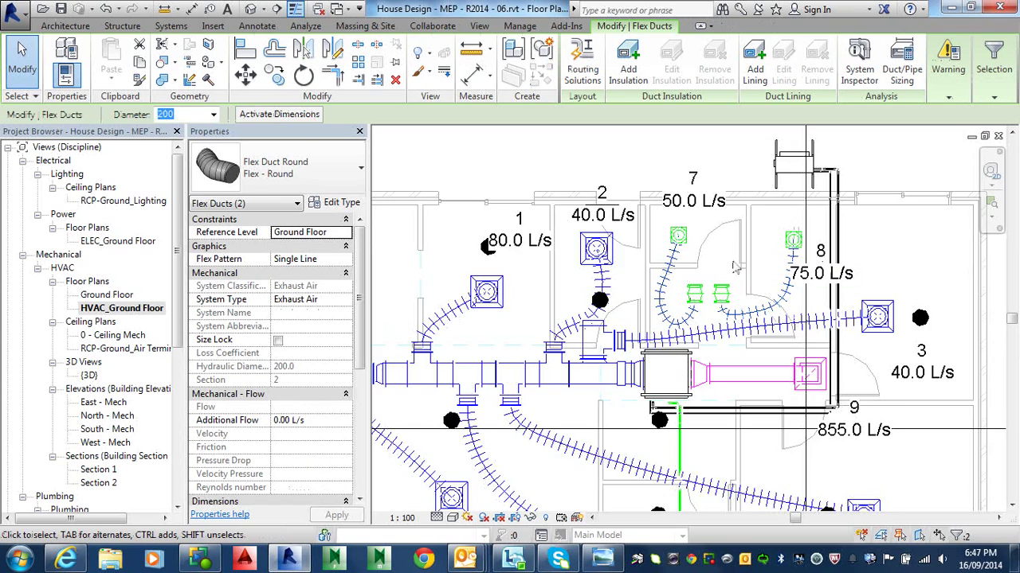
pyautogui.scroll(2, 731, 267)
pyautogui.scroll(2, 731, 266)
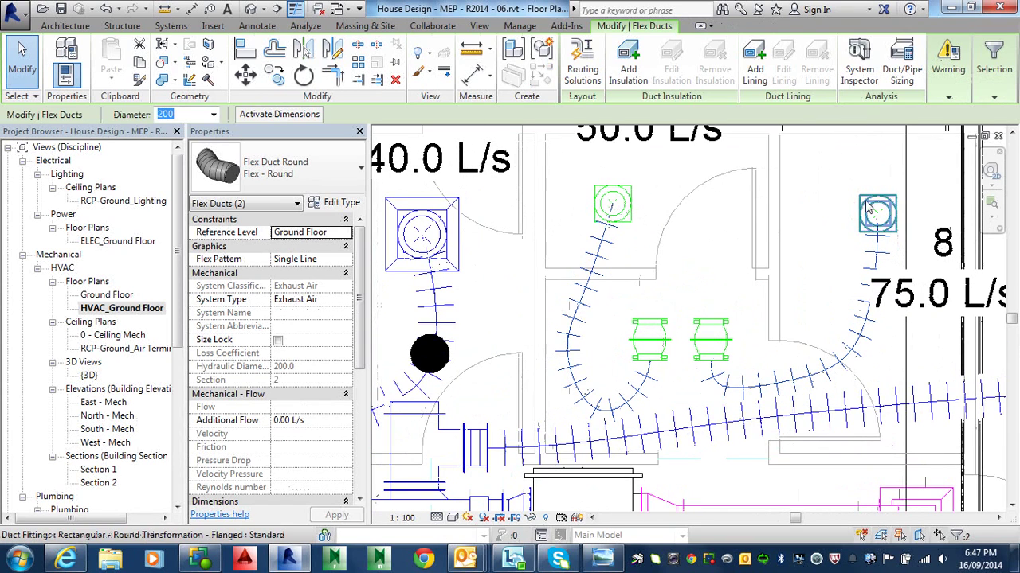
# Move exhaust terminals 7 and 8 together straight down the plan, away from the exterior wall, by one 300 mm grille width.
pyautogui.click(839, 225)
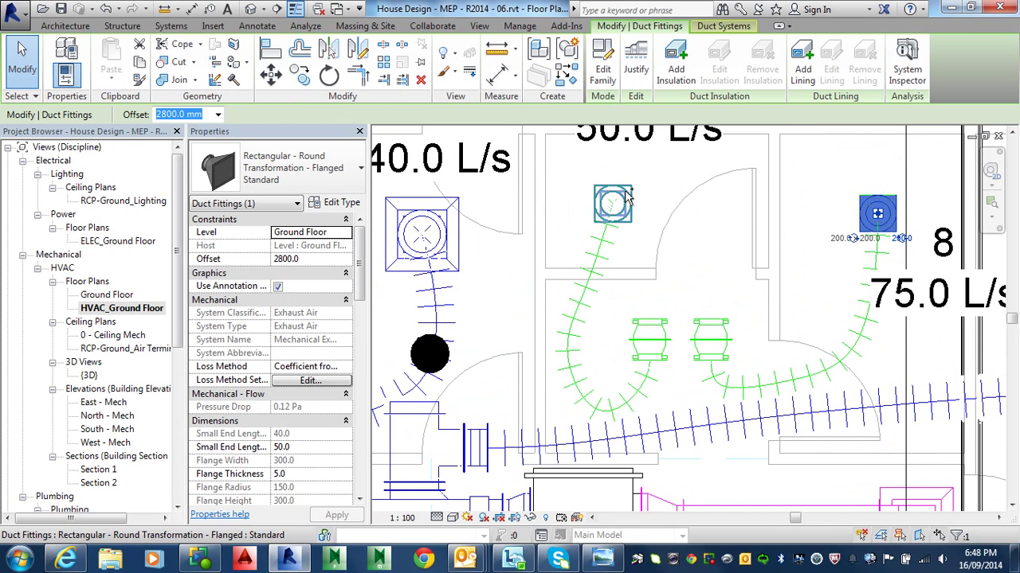
pyautogui.keyDown('ctrl'); pyautogui.click(607, 193); pyautogui.keyUp('ctrl')
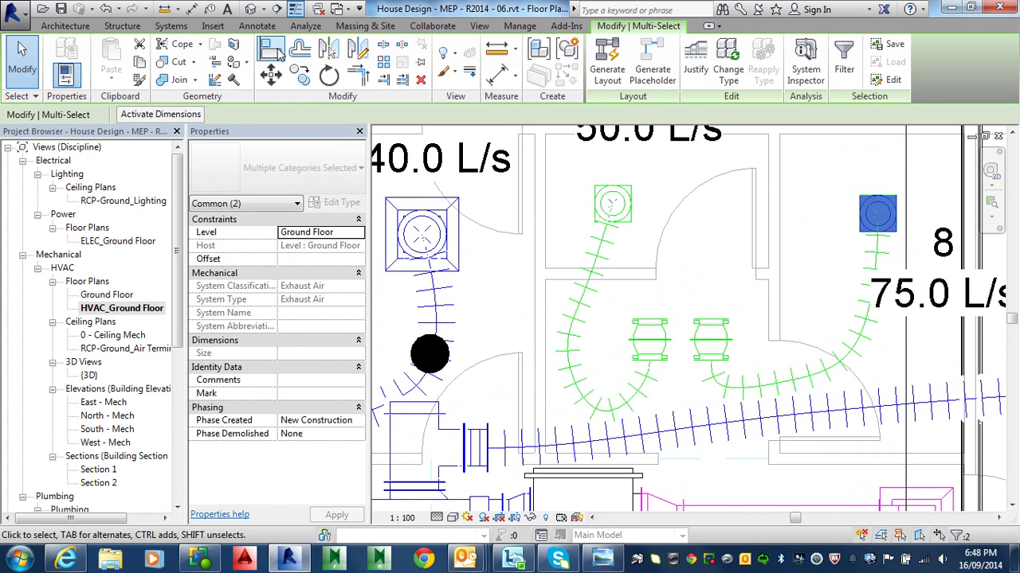
pyautogui.click(271, 76)
pyautogui.scroll(2, 606, 195)
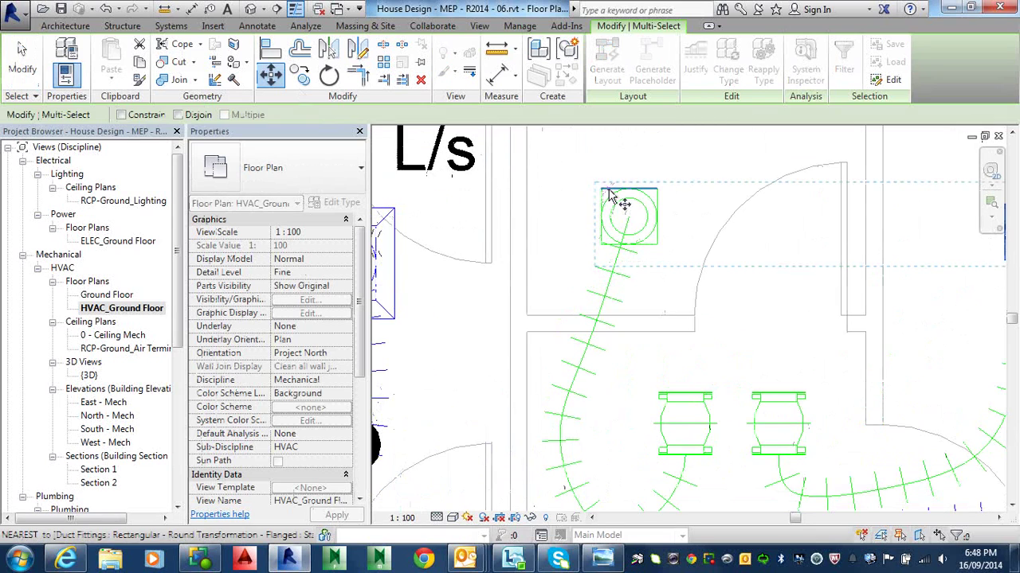
pyautogui.click(601, 191)
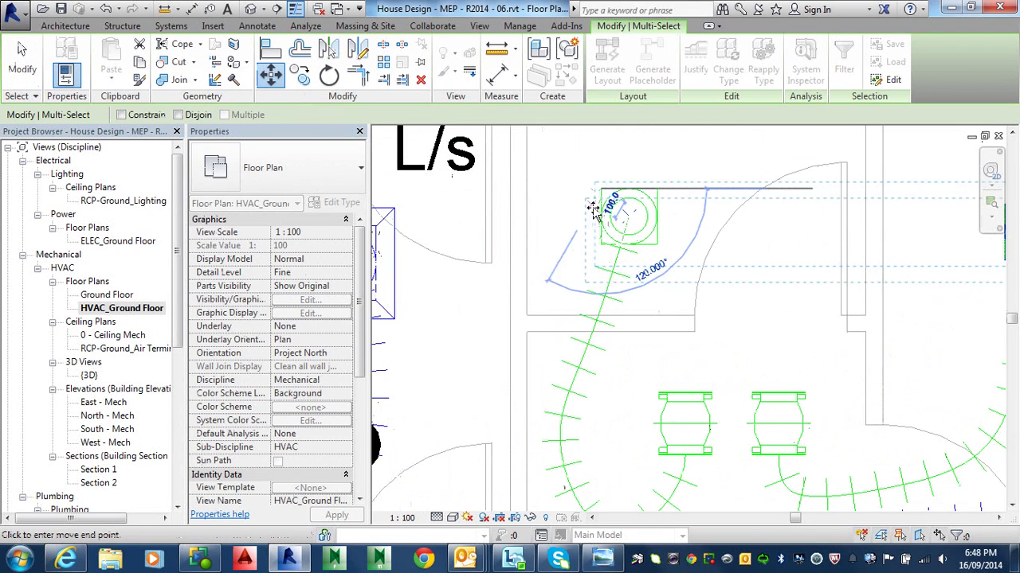
pyautogui.click(601, 248)
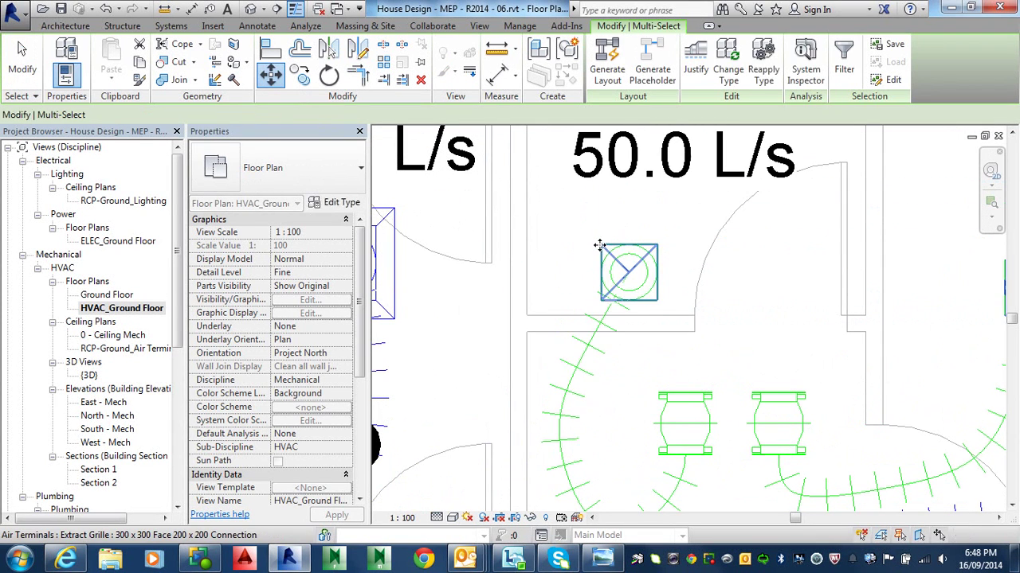
pyautogui.scroll(-2, 629, 258)
pyautogui.moveTo(635, 263); pyautogui.dragTo(578, 266, button='middle')
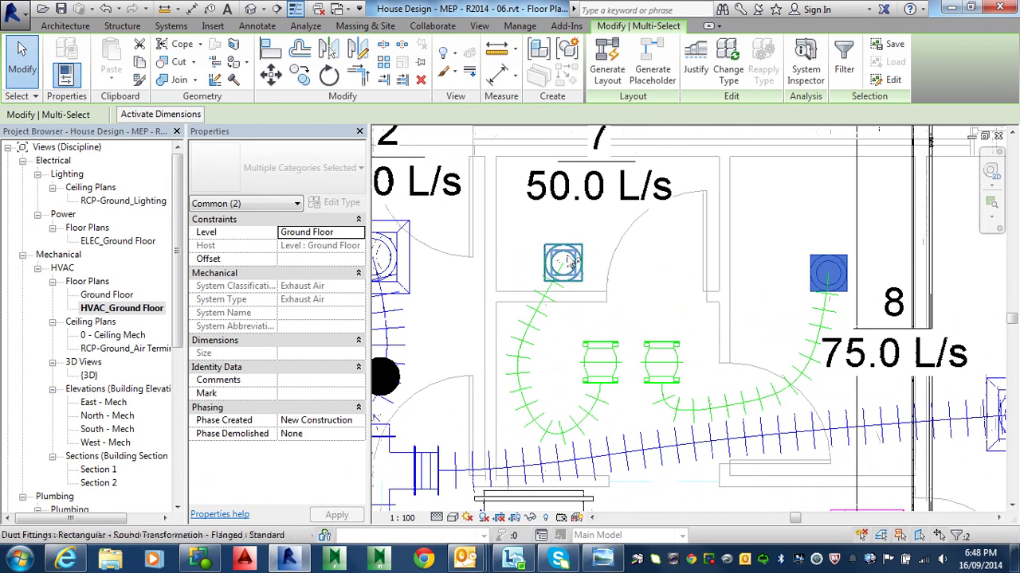
pyautogui.press('Escape')
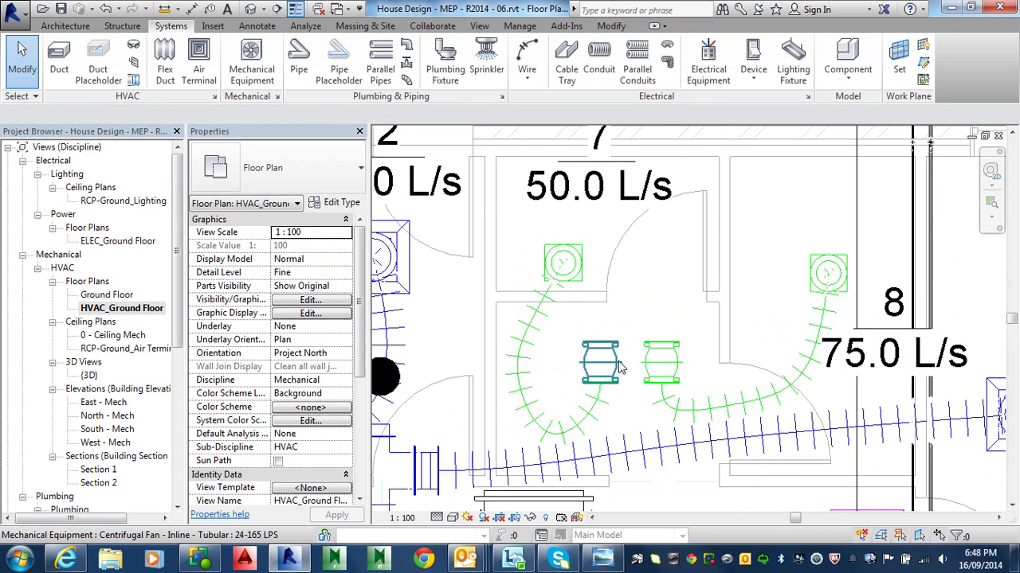
# Reopen the Section 2 view and examine the supply flex duct to diffuser 2 against the sloping roof.
pyautogui.scroll(-3, 838, 334)
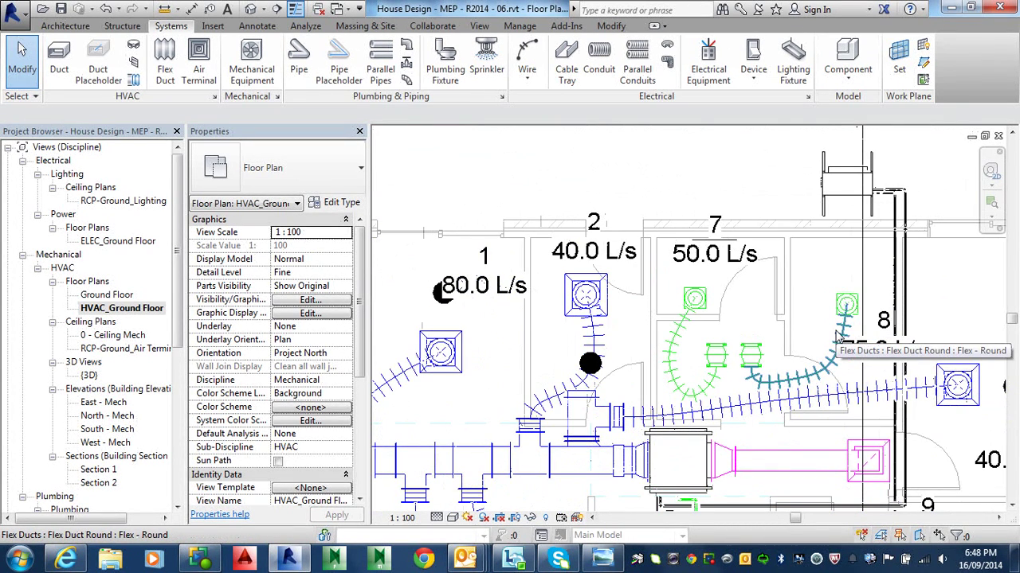
pyautogui.moveTo(750, 312); pyautogui.dragTo(728, 223, button='middle')
pyautogui.scroll(-1, 674, 299)
pyautogui.scroll(-1, 677, 309)
pyautogui.moveTo(645, 379); pyautogui.dragTo(675, 236, button='middle')
pyautogui.scroll(-1, 646, 289)
pyautogui.moveTo(713, 349); pyautogui.dragTo(696, 251, button='middle')
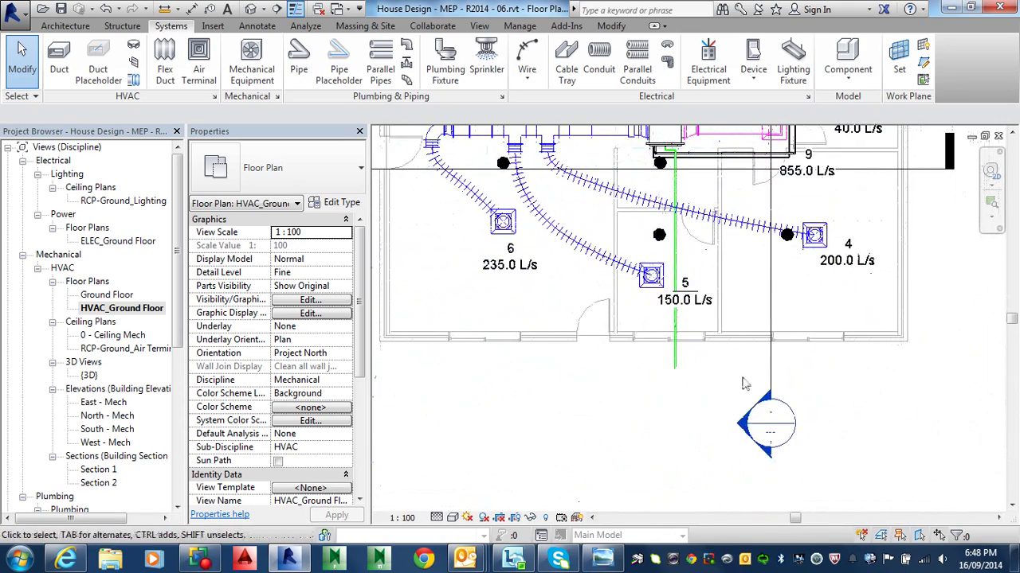
pyautogui.doubleClick(741, 428)
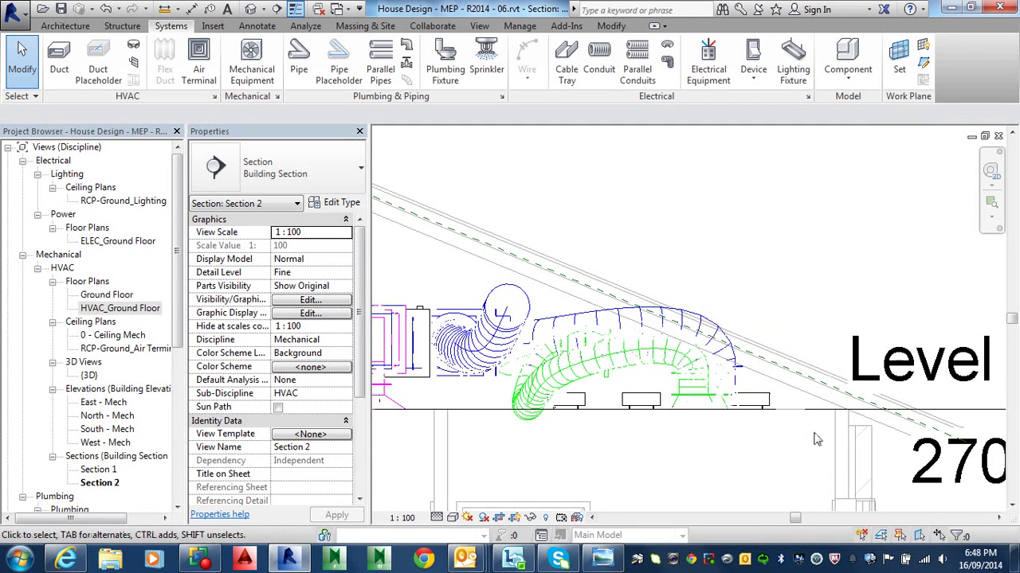
pyautogui.scroll(2, 723, 335)
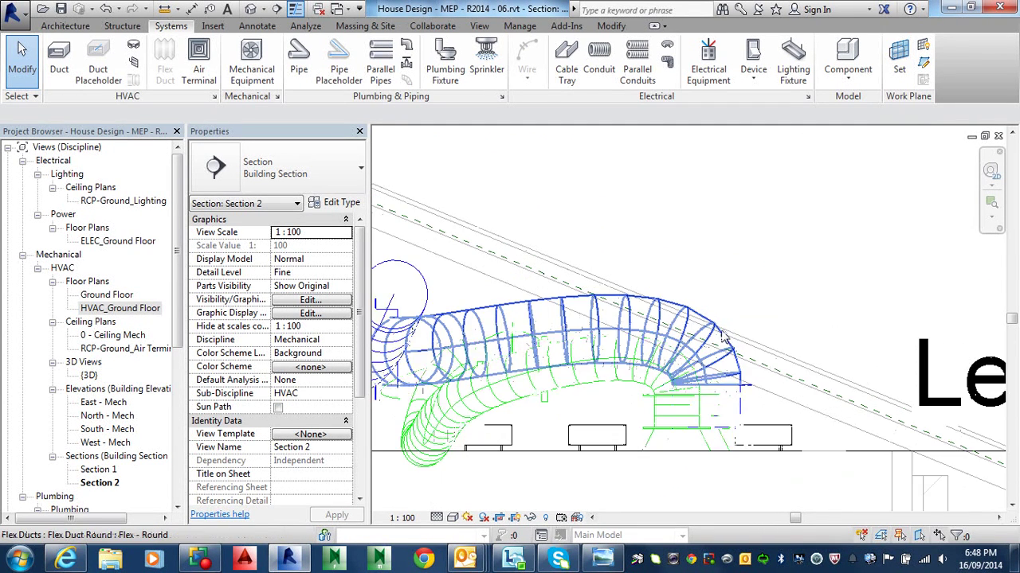
pyautogui.click(562, 312)
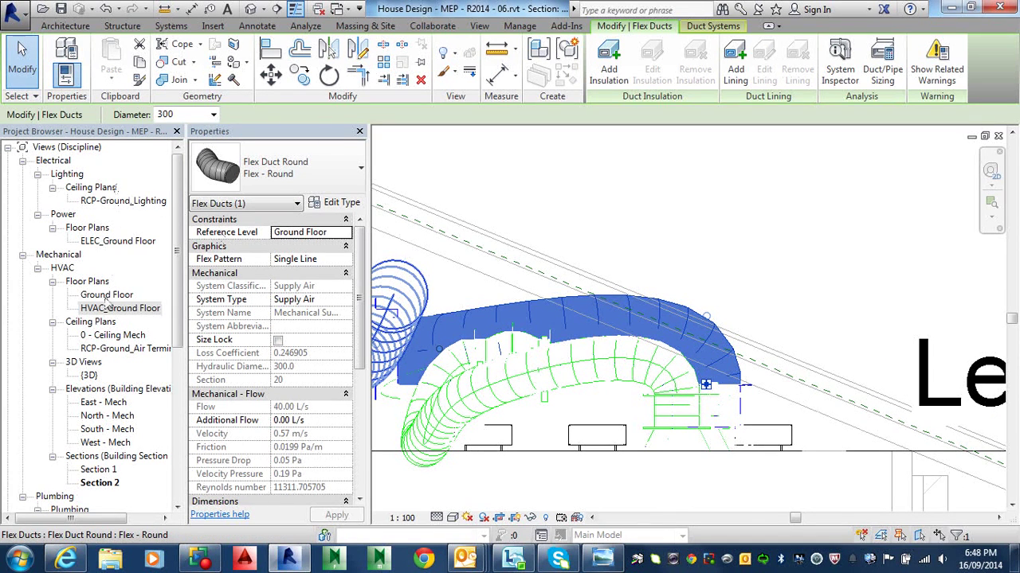
# Open the {3D} view and orbit to see the flex ducts and diffusers from the right side of the house.
pyautogui.doubleClick(87, 371)
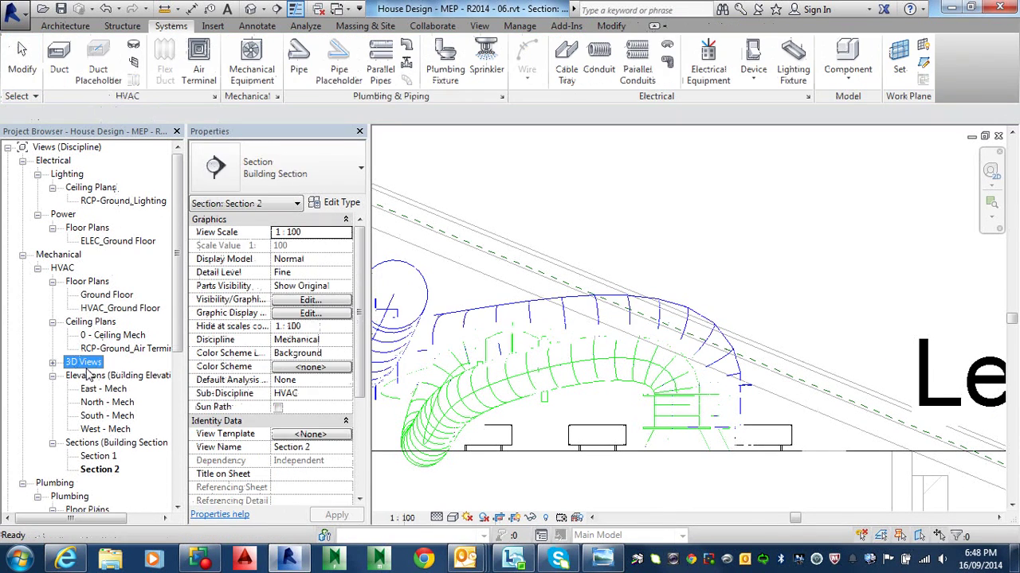
pyautogui.click(87, 372)
pyautogui.doubleClick(87, 365)
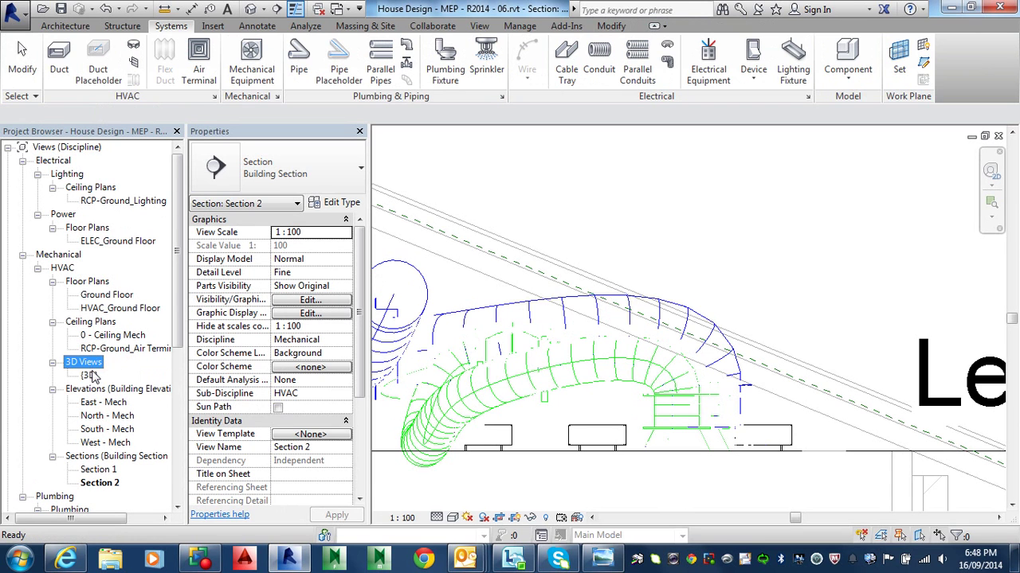
pyautogui.doubleClick(90, 376)
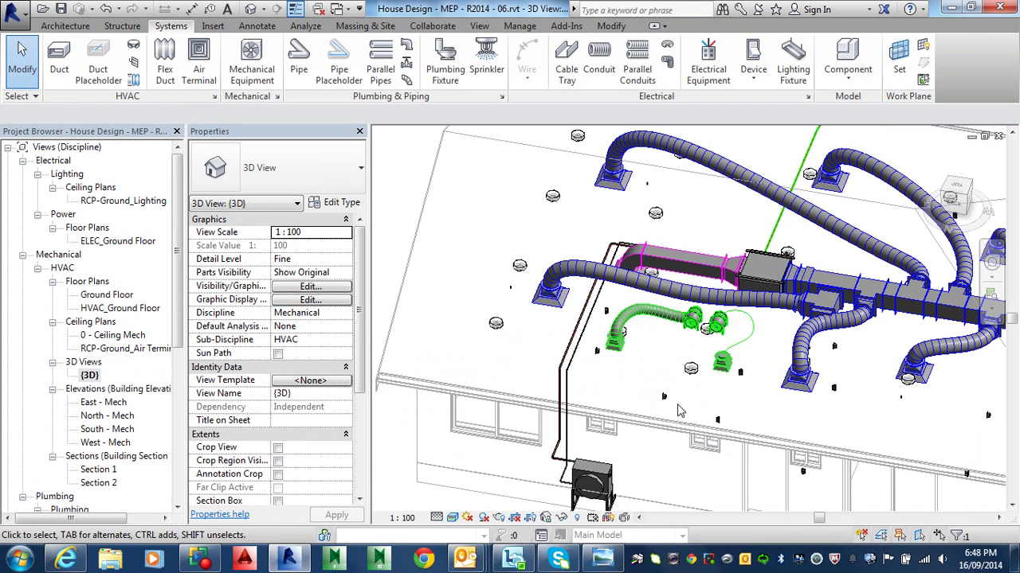
pyautogui.keyDown('shift'); pyautogui.moveTo(681, 405); pyautogui.dragTo(868, 329, button='middle'); pyautogui.keyUp('shift')
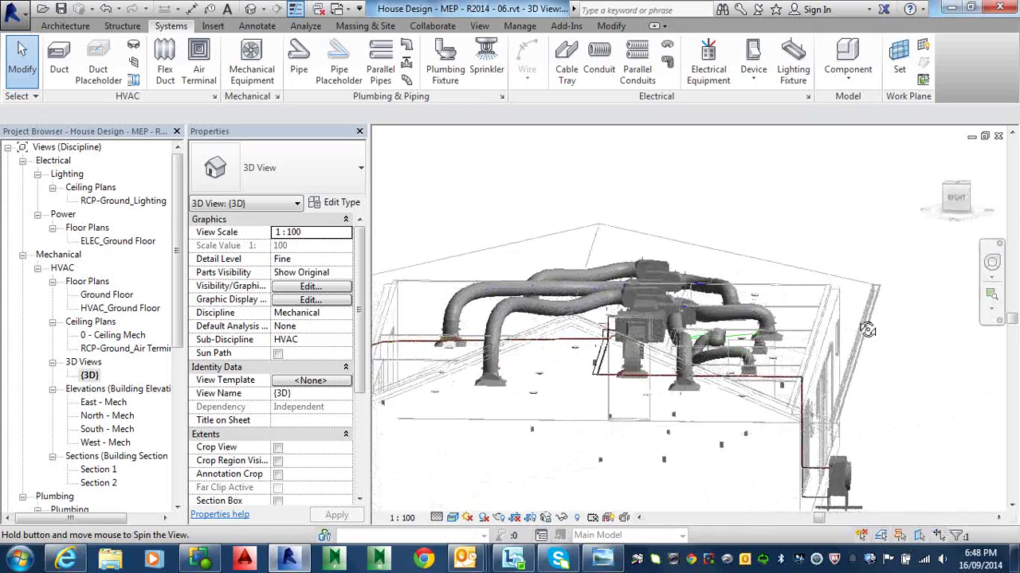
pyautogui.scroll(5, 730, 317)
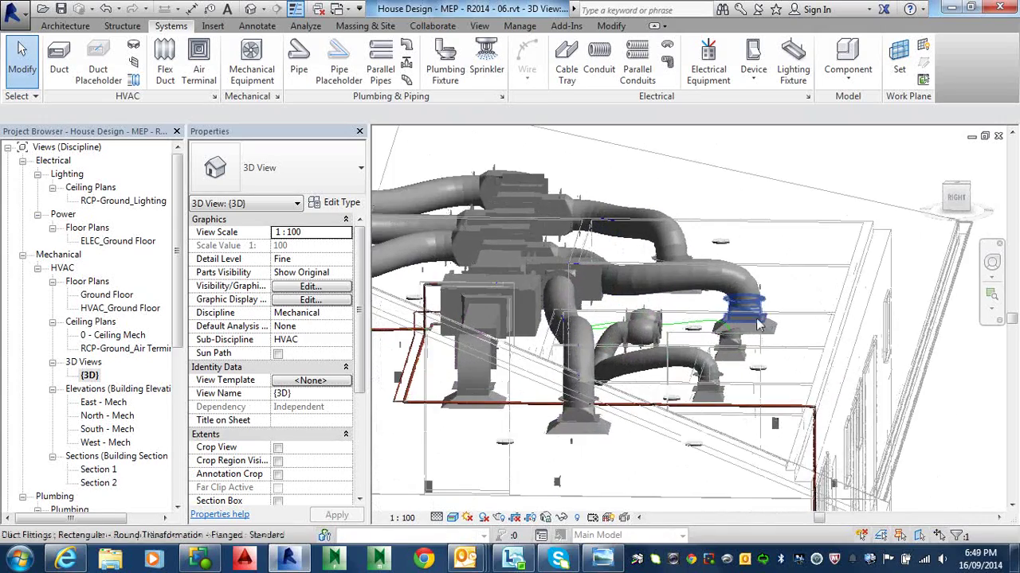
pyautogui.scroll(2, 730, 317)
# Try to lower the end tangent of the supply flex duct where it meets diffuser 2, and undo it.
pyautogui.click(718, 268)
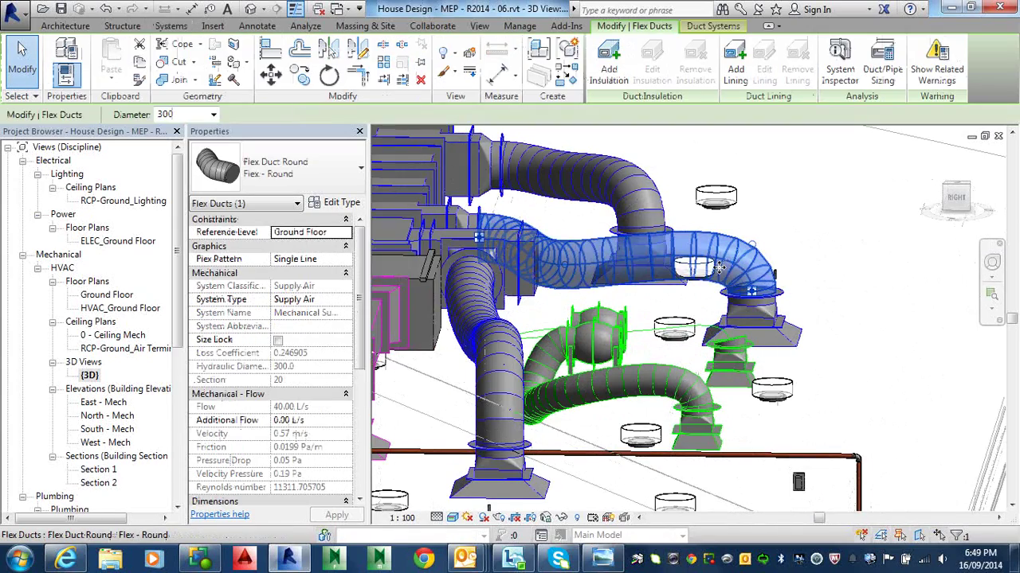
pyautogui.scroll(2, 718, 267)
pyautogui.scroll(2, 719, 268)
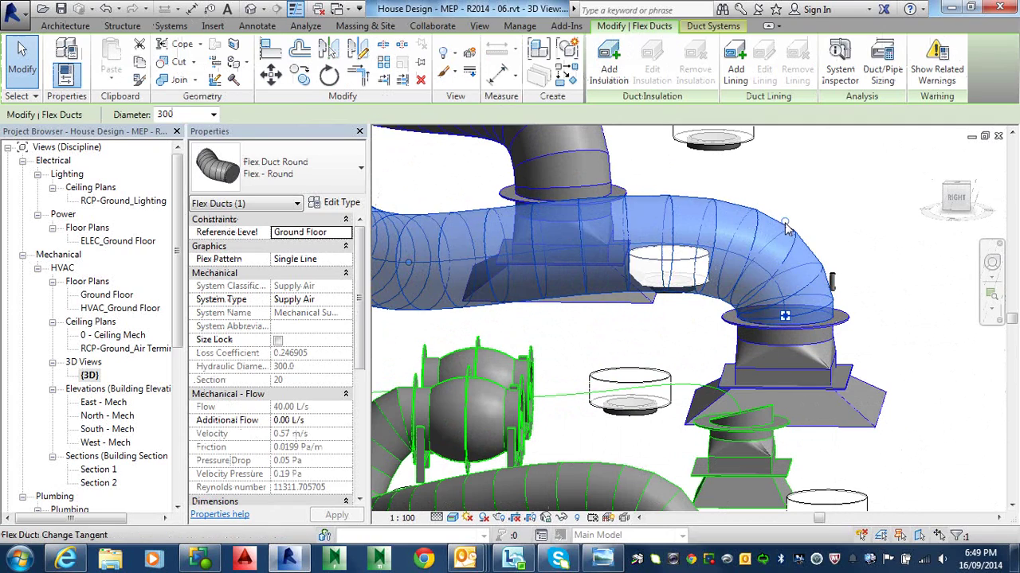
pyautogui.moveTo(786, 229); pyautogui.dragTo(735, 257)
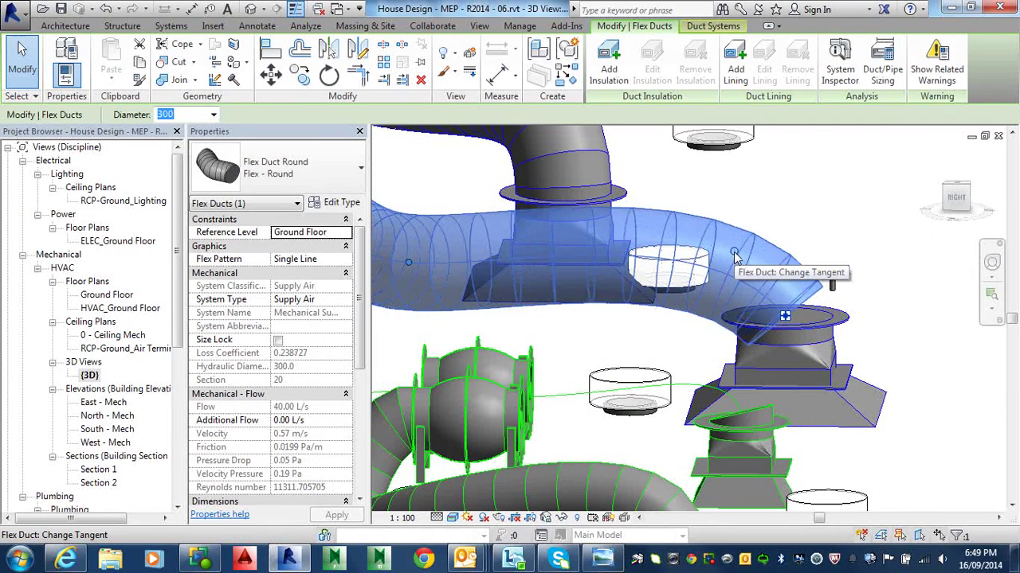
pyautogui.press('Escape')
# Move the intermediate vertex of diffuser 2's supply flex duct lower.
pyautogui.click(643, 262)
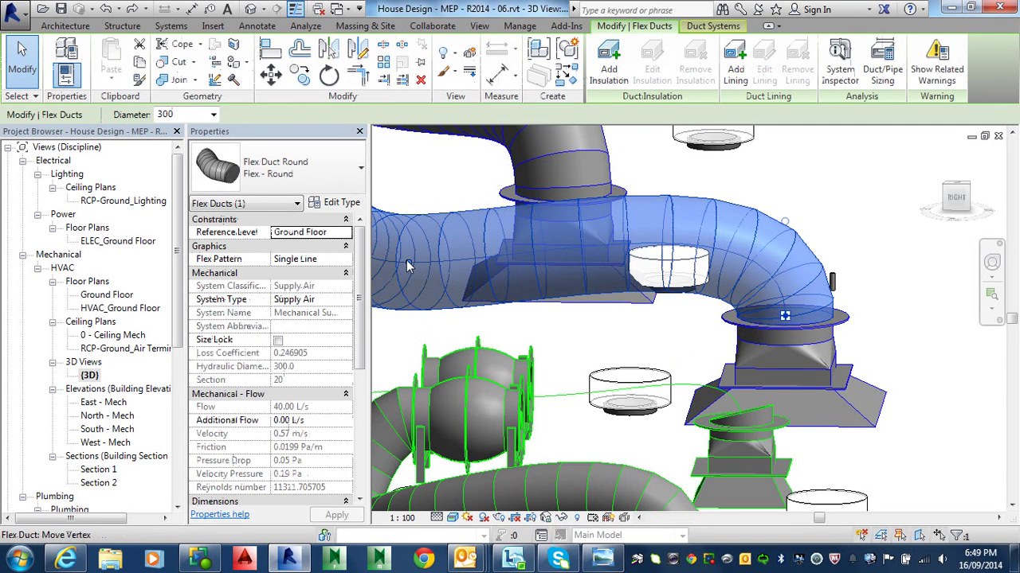
pyautogui.moveTo(406, 280); pyautogui.dragTo(397, 308)
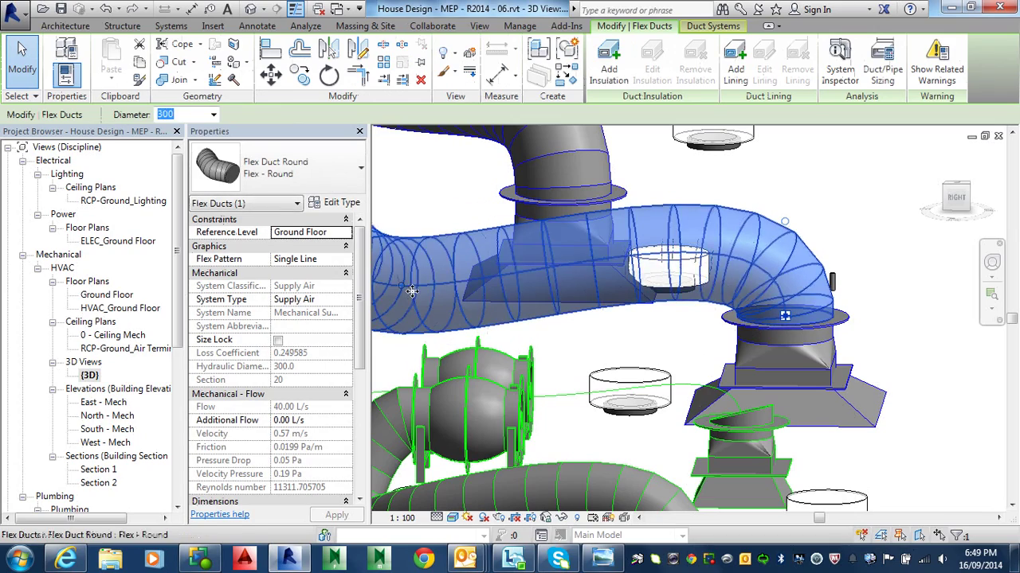
# Examine diffuser 2's supply flex duct and its connecting transition against the roof line from the right side of the {3D} view.
pyautogui.keyDown('shift'); pyautogui.moveTo(674, 328); pyautogui.dragTo(686, 283, button='middle'); pyautogui.keyUp('shift')
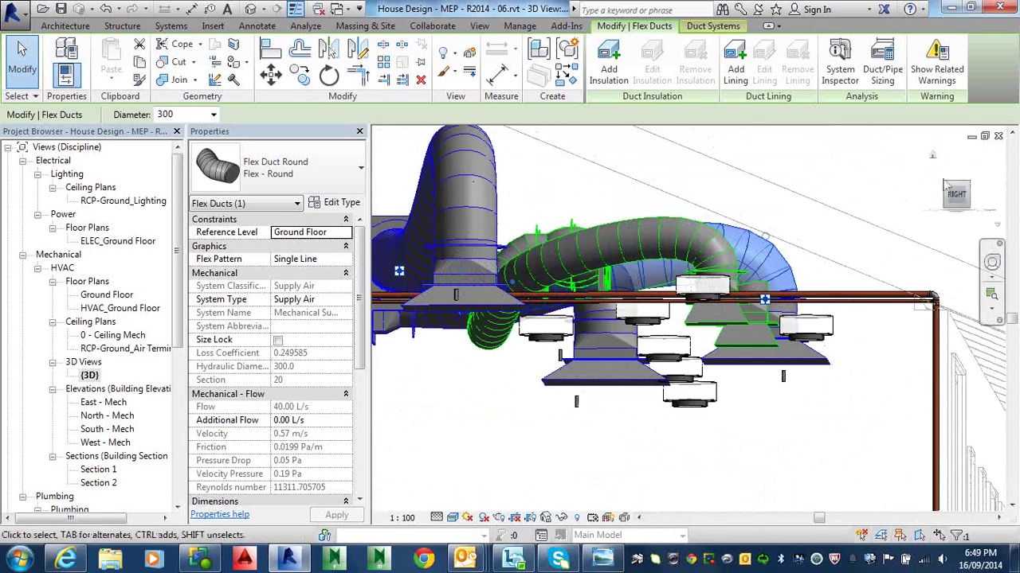
pyautogui.click(957, 197)
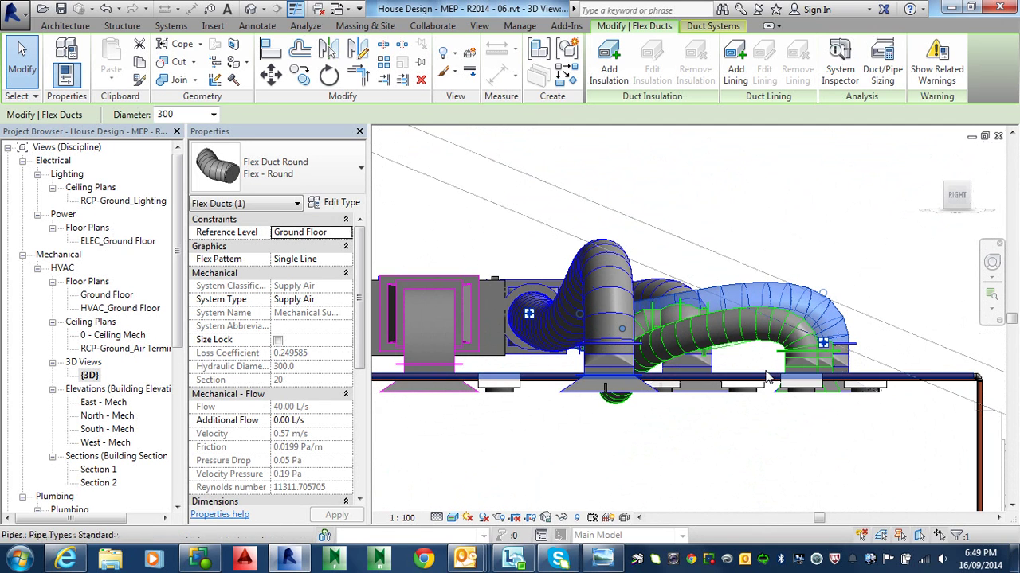
pyautogui.click(845, 367)
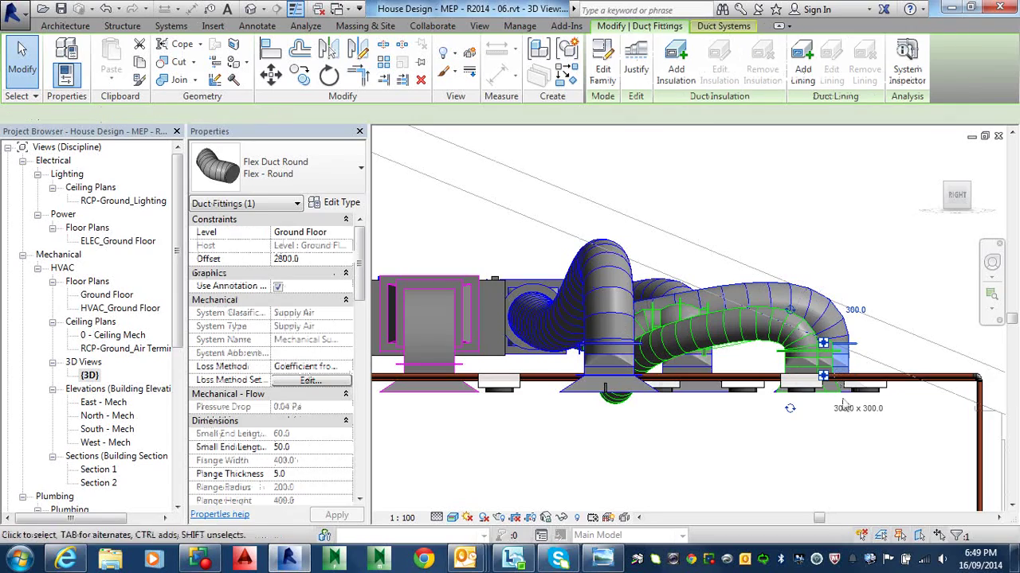
pyautogui.keyDown('shift'); pyautogui.moveTo(851, 408); pyautogui.dragTo(845, 396, button='middle'); pyautogui.keyUp('shift')
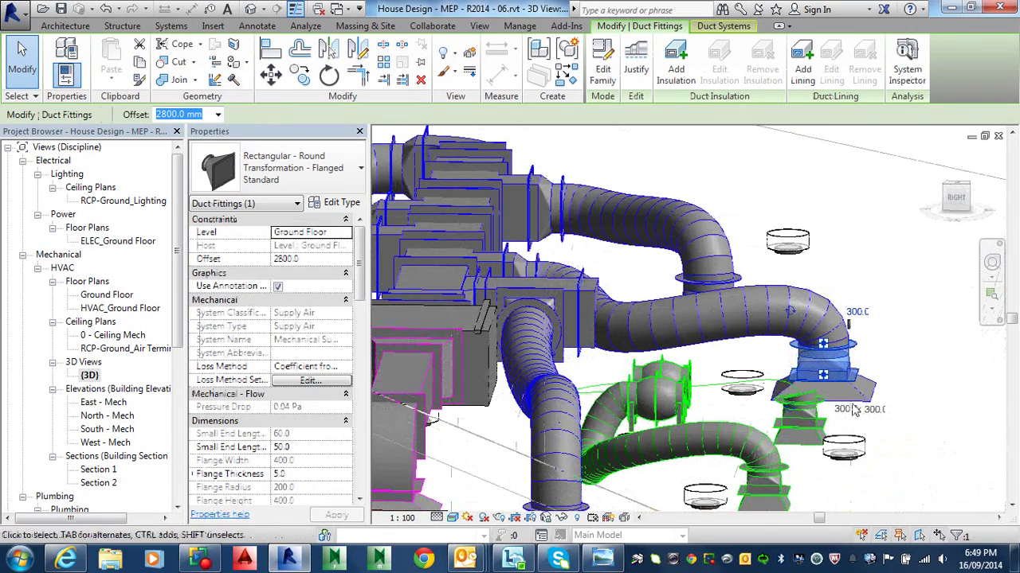
# Move supply diffuser 2 straight toward the main supply duct in the HVAC_Ground Floor plan.
pyautogui.click(845, 395)
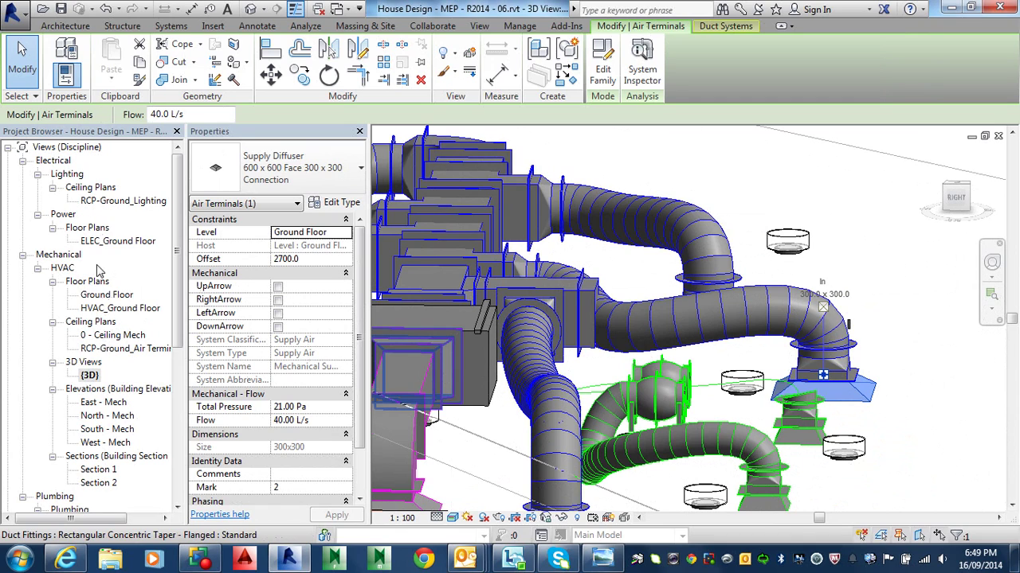
pyautogui.doubleClick(100, 310)
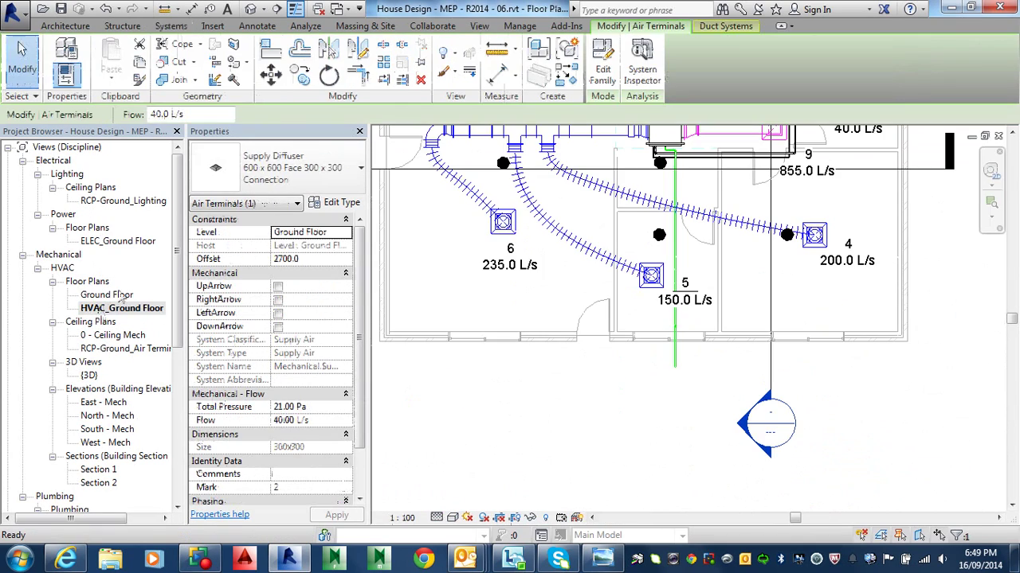
pyautogui.moveTo(496, 296); pyautogui.dragTo(571, 547, button='middle')
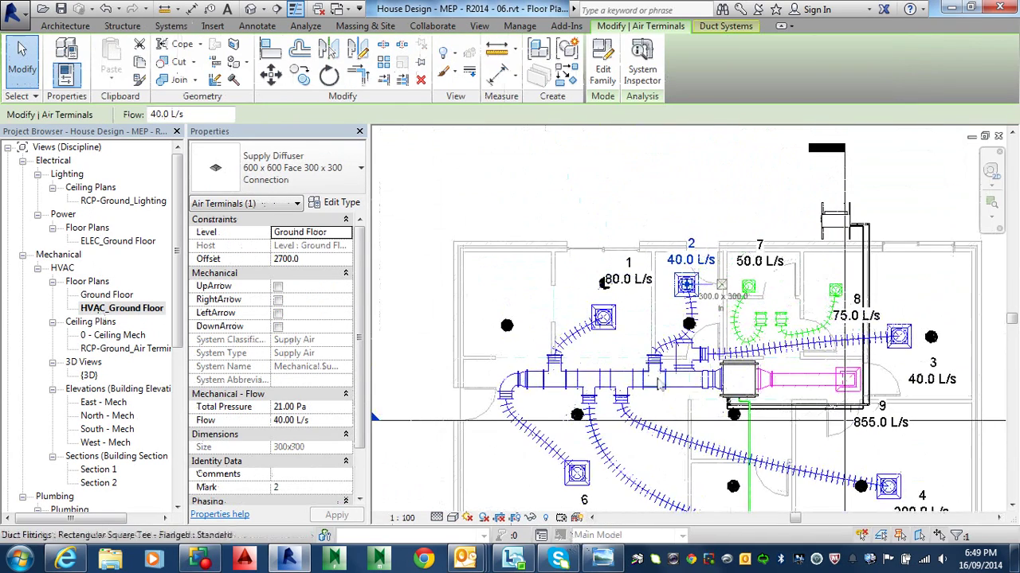
pyautogui.scroll(3, 694, 284)
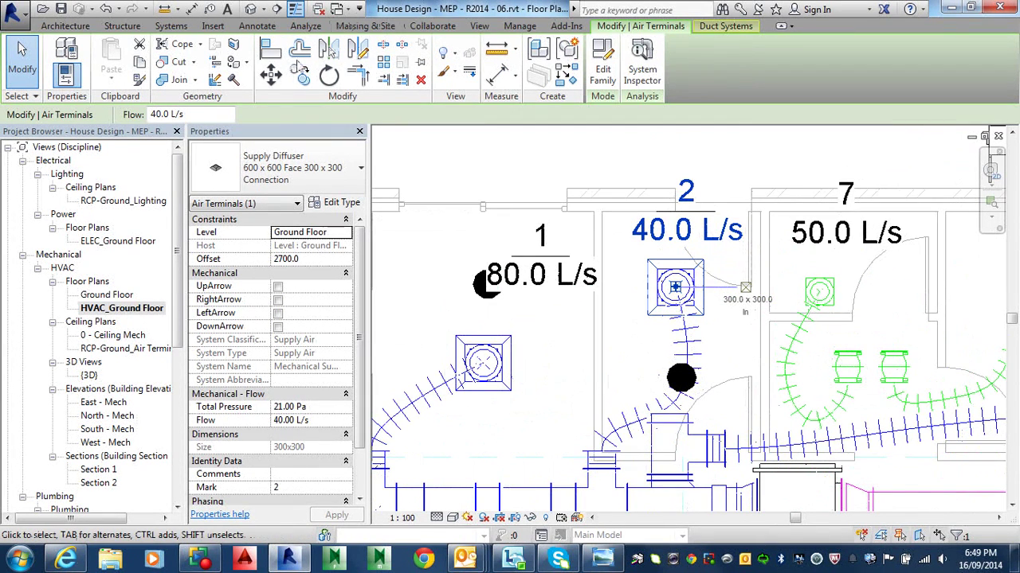
pyautogui.click(270, 75)
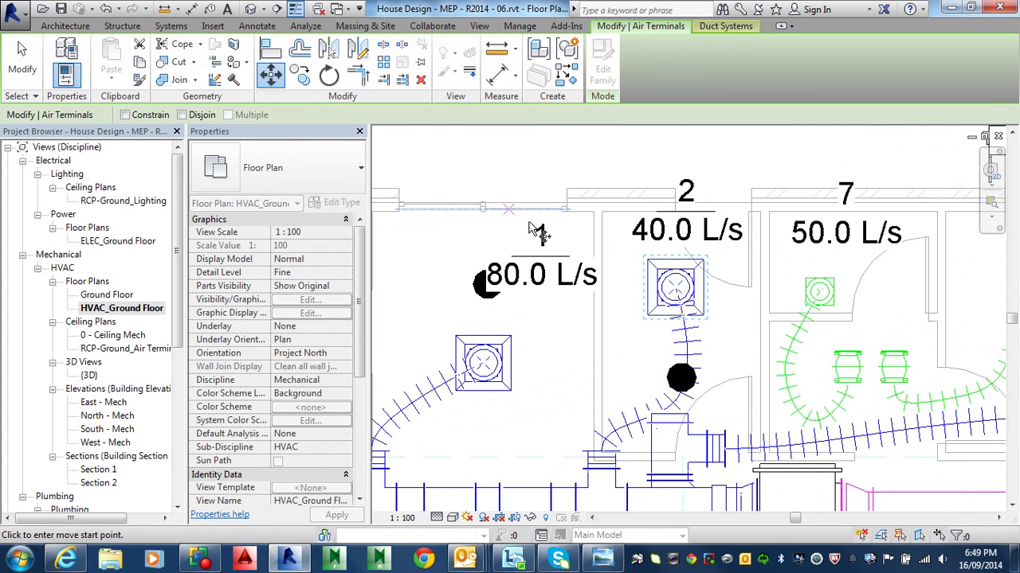
pyautogui.scroll(2, 658, 274)
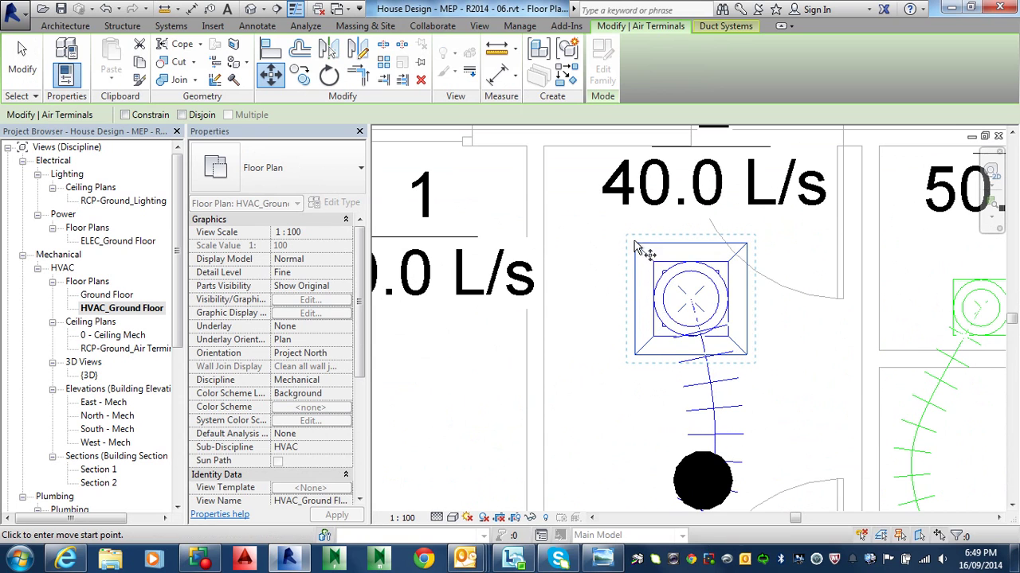
pyautogui.press('Escape')
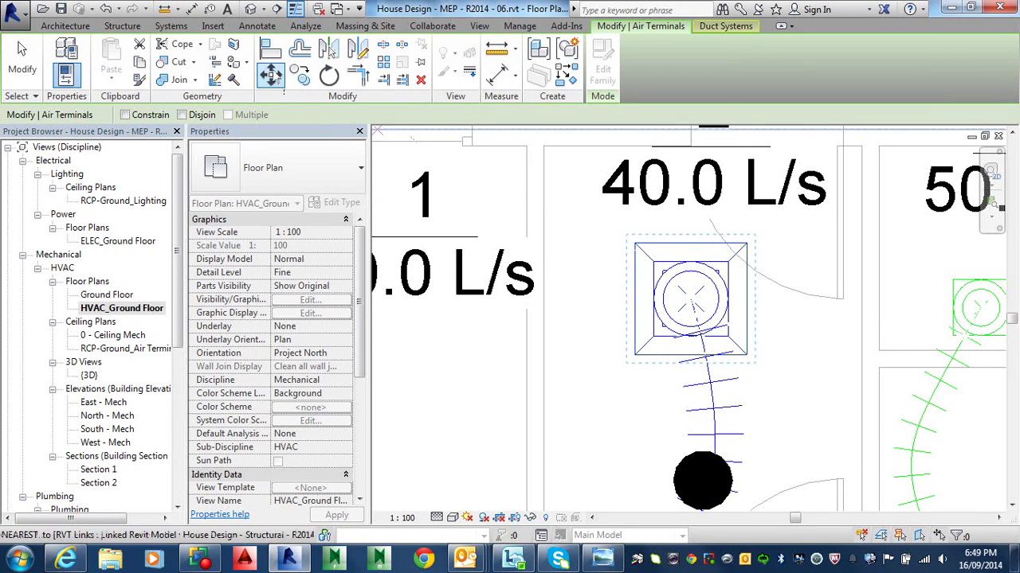
pyautogui.click(271, 76)
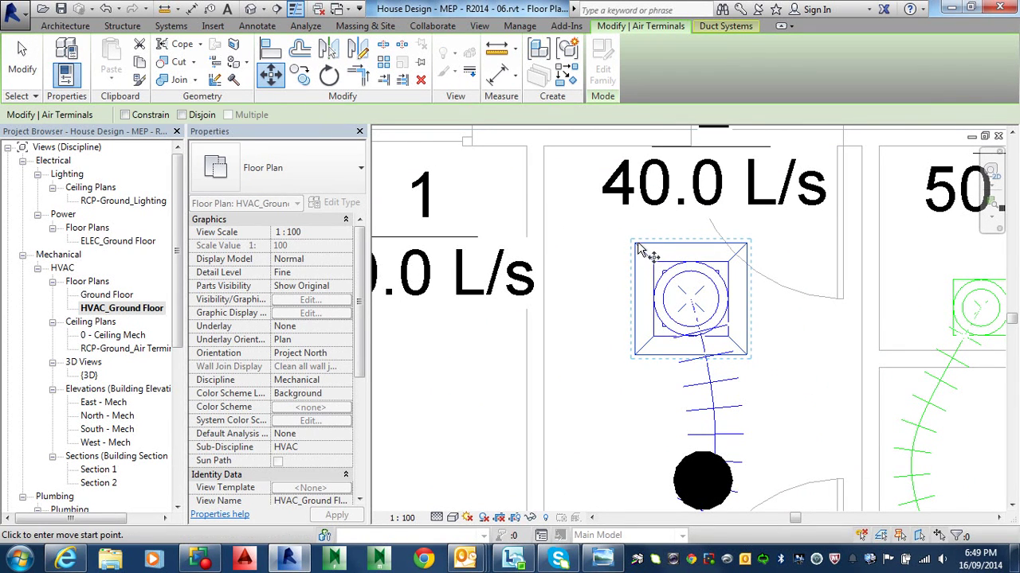
pyautogui.click(628, 244)
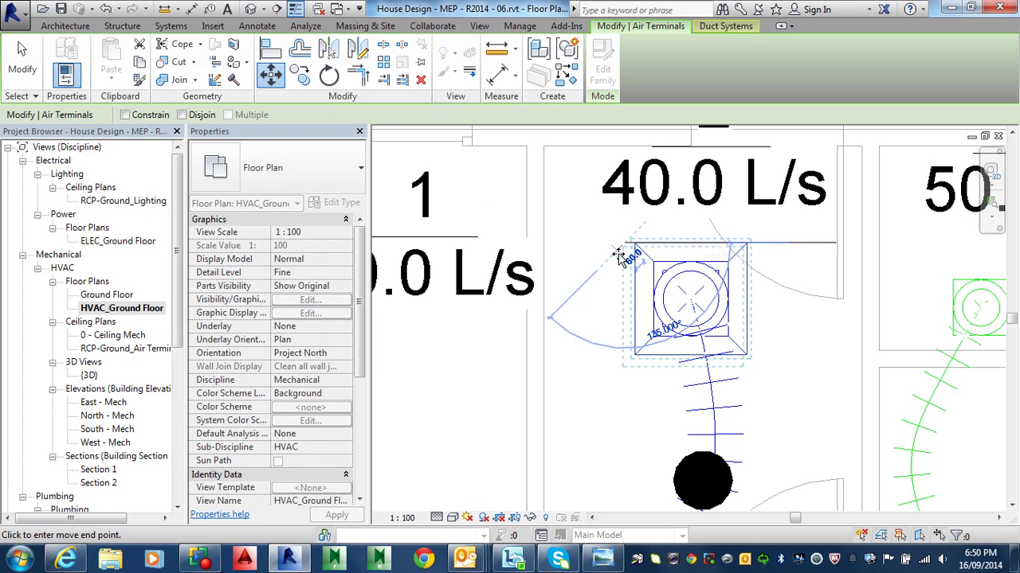
pyautogui.click(622, 344)
pyautogui.scroll(-3, 630, 346)
pyautogui.moveTo(632, 343); pyautogui.dragTo(650, 219, button='middle')
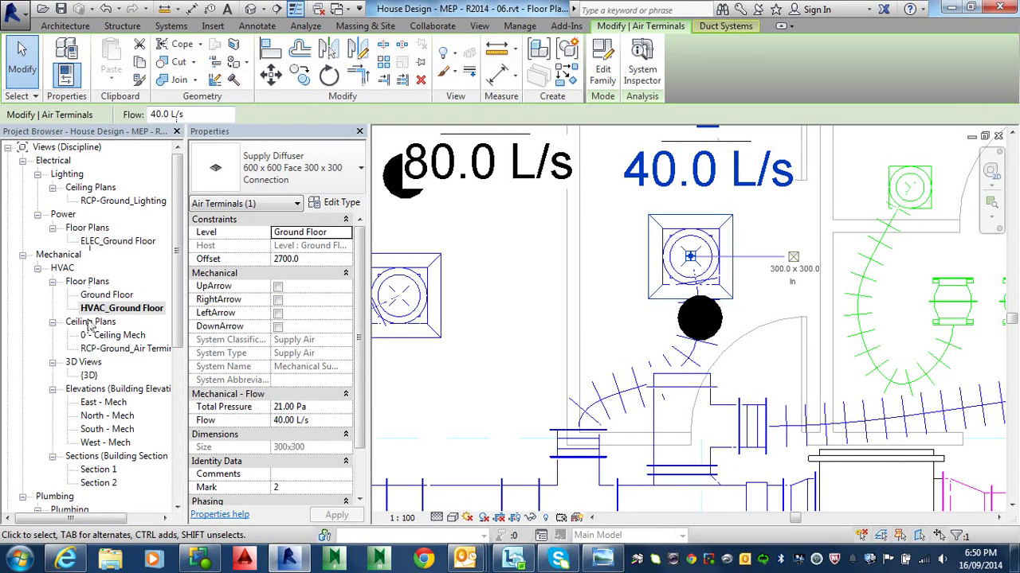
# In the {3D} view, reshape diffuser 2's supply flex duct by repositioning its intermediate vertex into a smooth curve between the main duct and diffuser.
pyautogui.doubleClick(89, 375)
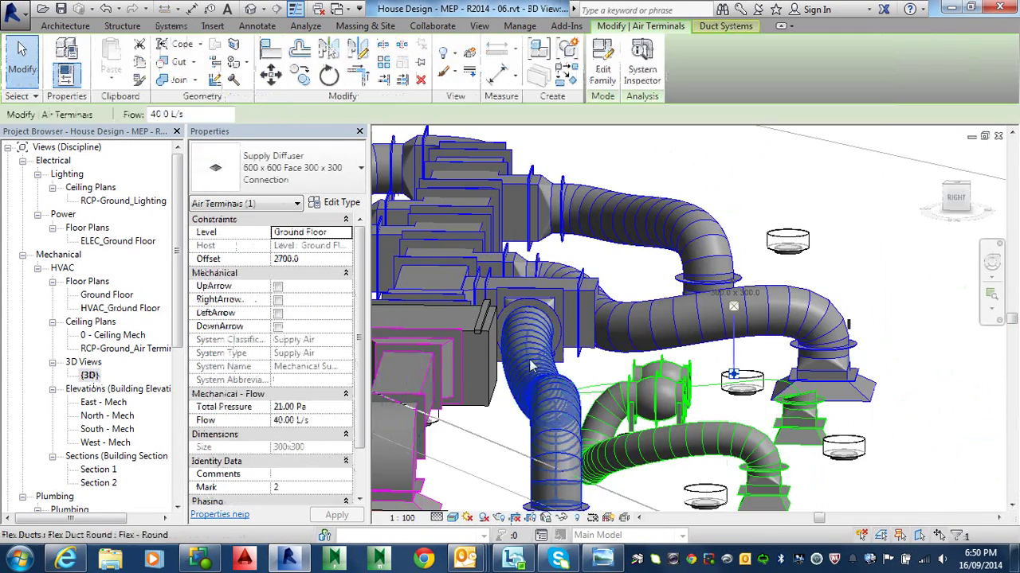
pyautogui.moveTo(735, 379); pyautogui.dragTo(759, 229, button='middle')
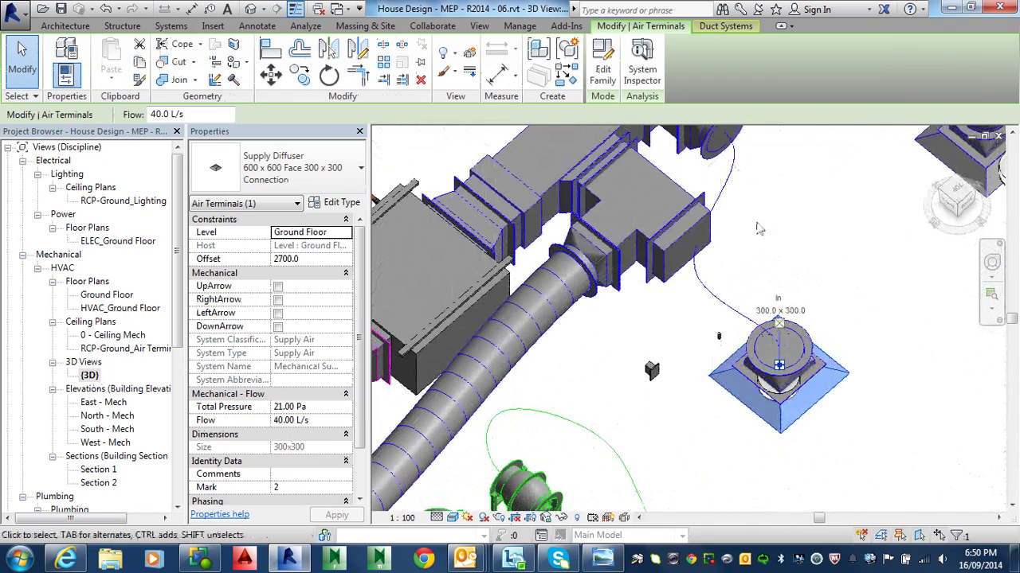
pyautogui.click(717, 209)
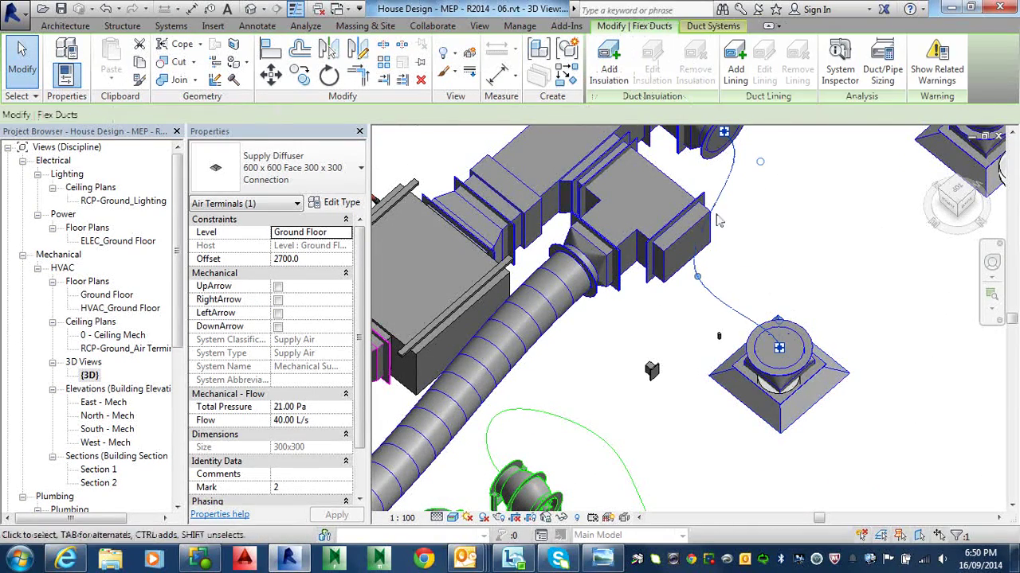
pyautogui.moveTo(698, 278); pyautogui.dragTo(736, 271)
pyautogui.moveTo(759, 241); pyautogui.dragTo(761, 234)
pyautogui.keyDown('shift'); pyautogui.moveTo(786, 325); pyautogui.dragTo(864, 270, button='middle'); pyautogui.keyUp('shift')
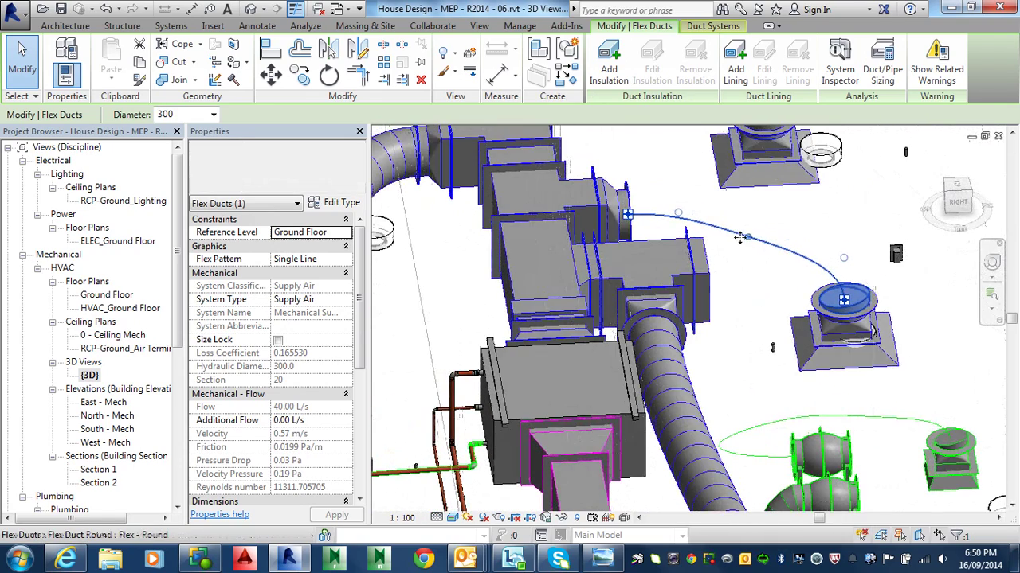
pyautogui.moveTo(749, 242); pyautogui.dragTo(750, 225)
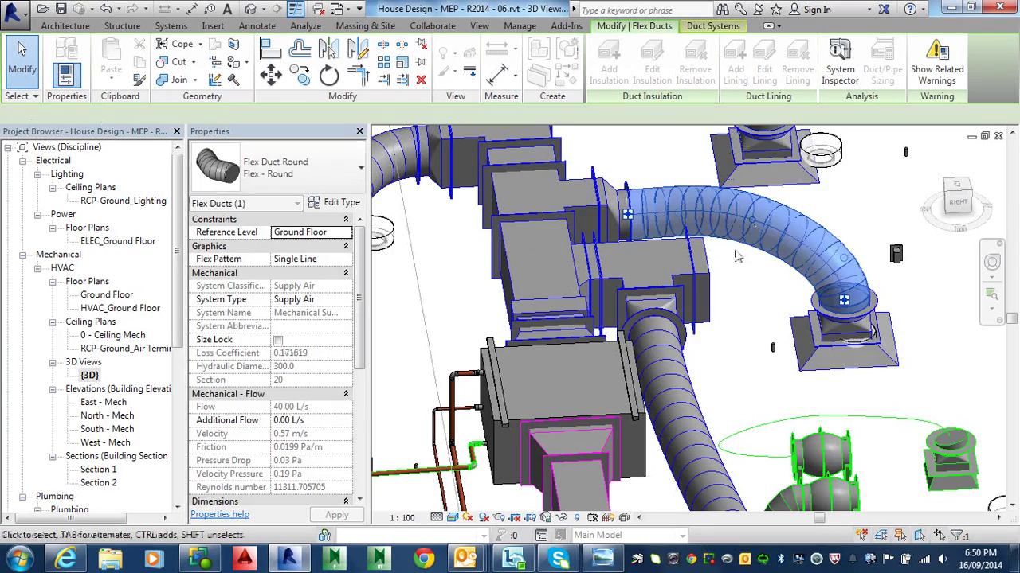
# Adjust the intermediate vertex of diffuser 2's supply flex duct slightly lower beneath the roof line, working from the right-side view.
pyautogui.keyDown('shift'); pyautogui.moveTo(751, 225); pyautogui.dragTo(413, 310, button='middle'); pyautogui.keyUp('shift')
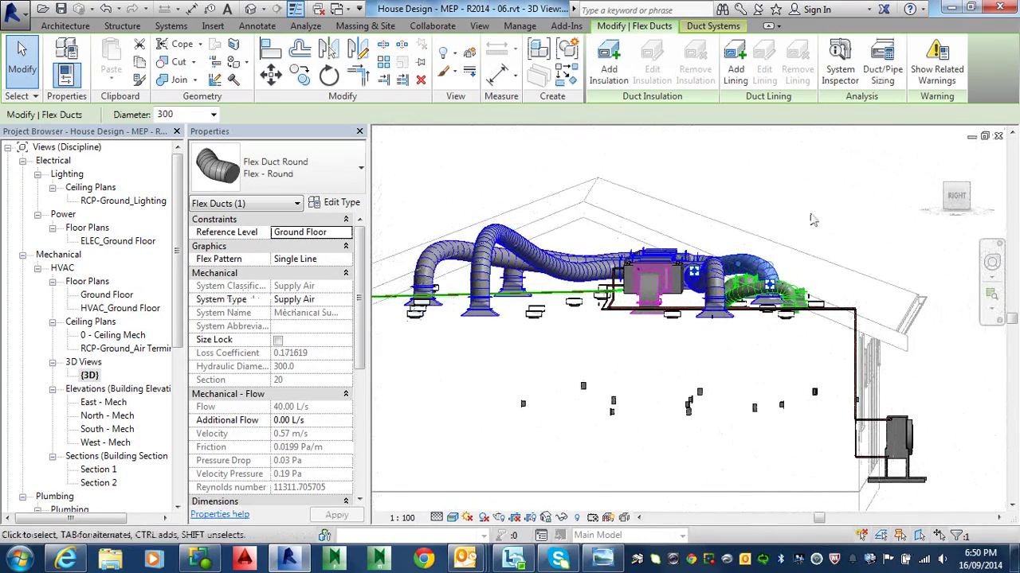
pyautogui.click(958, 202)
pyautogui.keyDown('shift'); pyautogui.moveTo(924, 223); pyautogui.dragTo(938, 310, button='middle'); pyautogui.keyUp('shift')
pyautogui.click(959, 203)
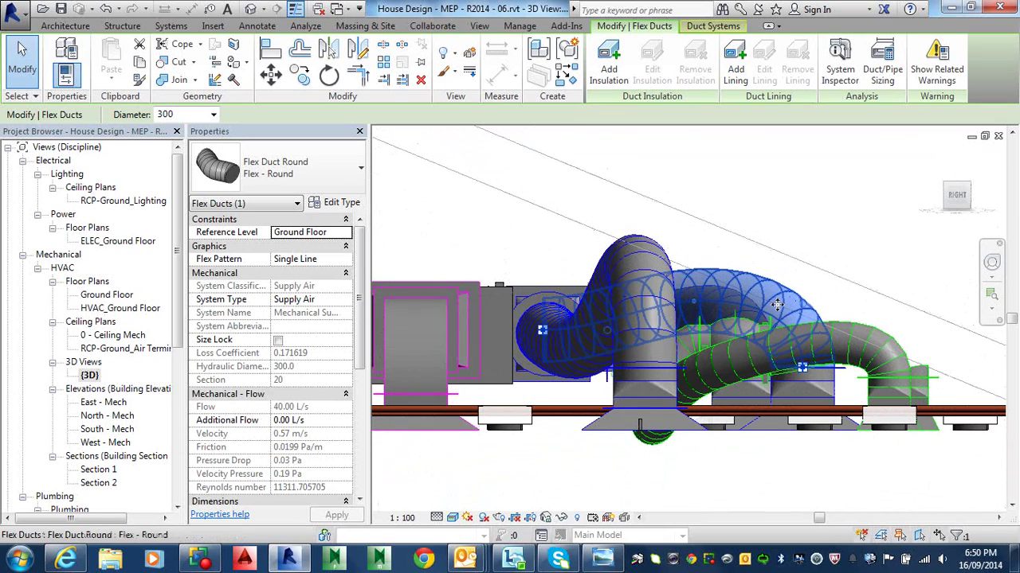
pyautogui.moveTo(704, 306); pyautogui.dragTo(697, 312)
pyautogui.keyDown('shift'); pyautogui.moveTo(695, 309); pyautogui.dragTo(687, 302, button='middle'); pyautogui.keyUp('shift')
pyautogui.moveTo(699, 304); pyautogui.dragTo(727, 348)
# Examine the reshaped supply flex duct to diffuser 2 from the right side and from above.
pyautogui.keyDown('shift'); pyautogui.moveTo(735, 328); pyautogui.dragTo(755, 316, button='middle'); pyautogui.keyUp('shift')
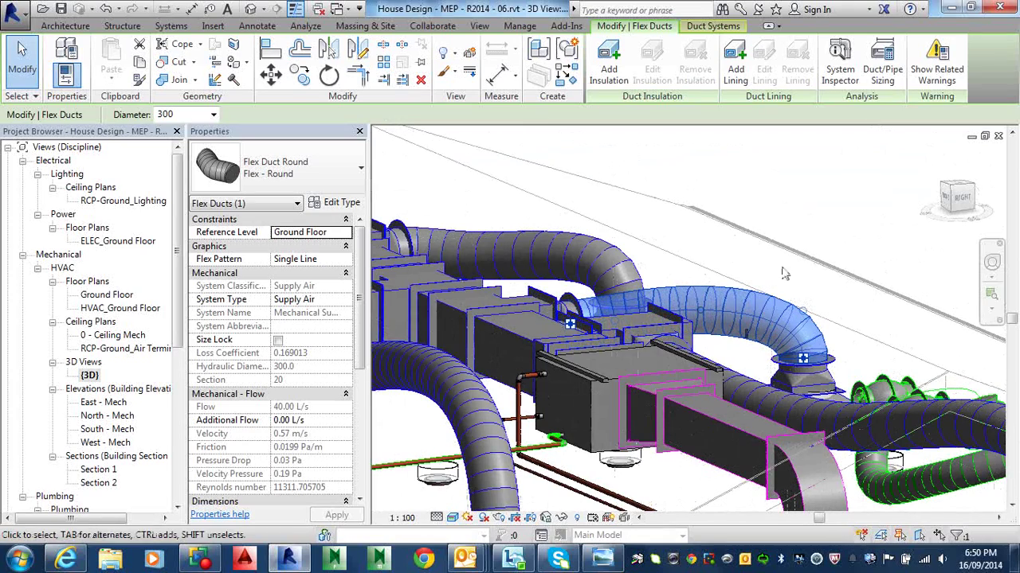
pyautogui.click(966, 199)
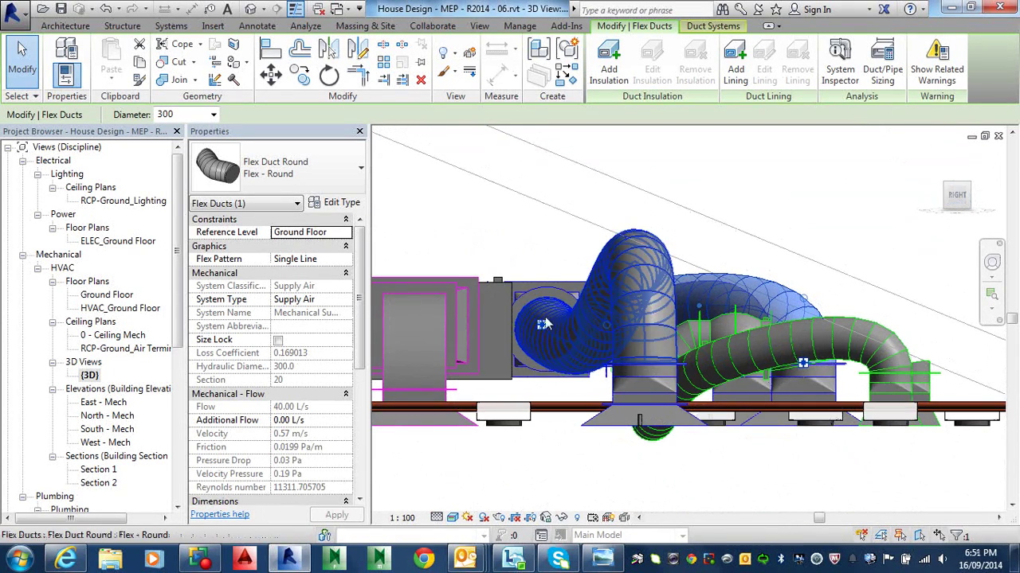
pyautogui.keyDown('shift'); pyautogui.moveTo(648, 290); pyautogui.dragTo(690, 430, button='middle'); pyautogui.keyUp('shift')
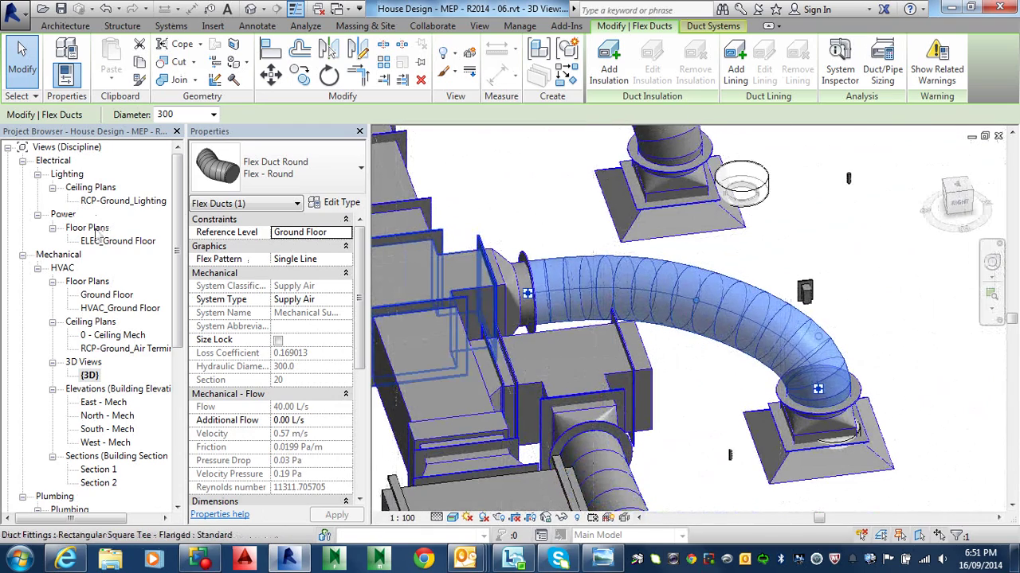
# In the HVAC_Ground Floor plan, move the pendant sprinkler beside diffuser 2 slightly away from the diffuser.
pyautogui.doubleClick(120, 309)
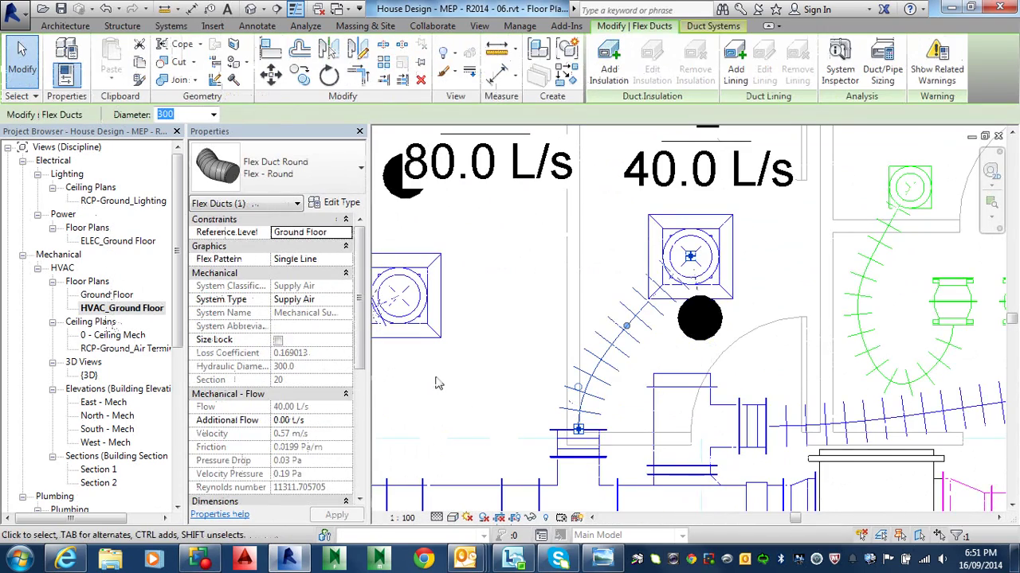
pyautogui.press('alt')
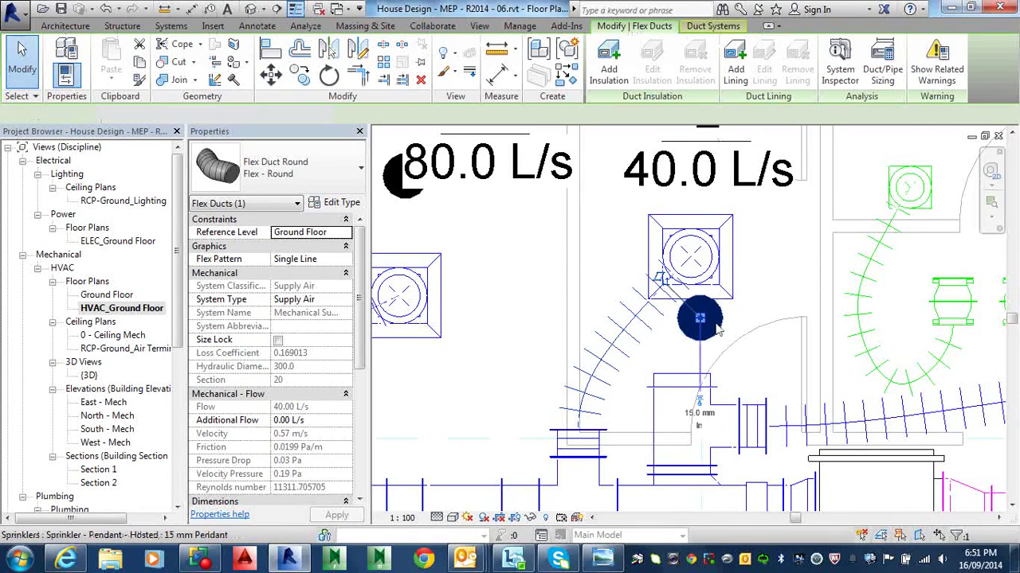
pyautogui.click(705, 319)
pyautogui.moveTo(705, 319); pyautogui.dragTo(699, 335)
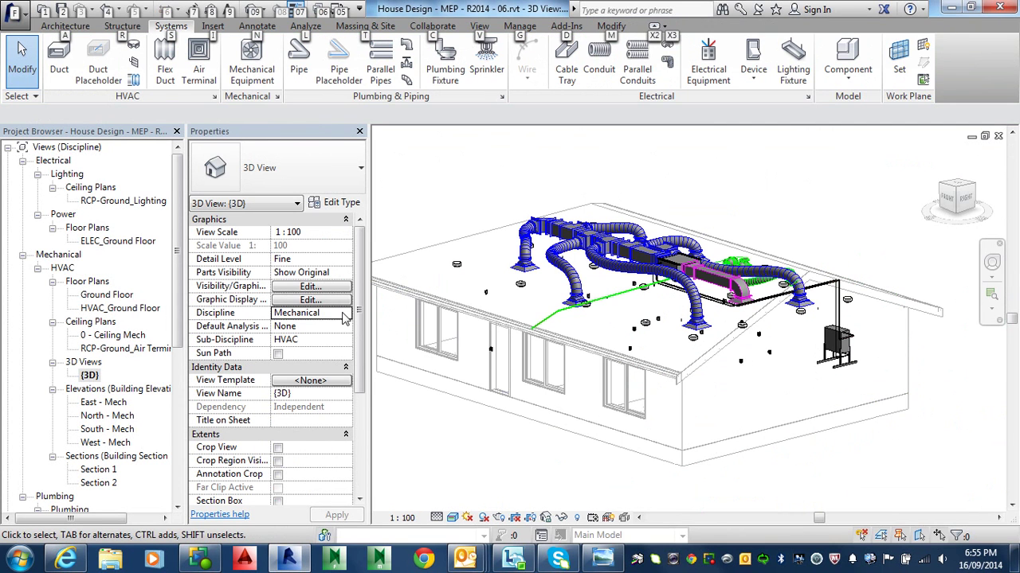
# Set the {3D} view's discipline to Coordination and examine the flex ducts against the solid roof surface.
pyautogui.click(340, 317)
pyautogui.click(344, 315)
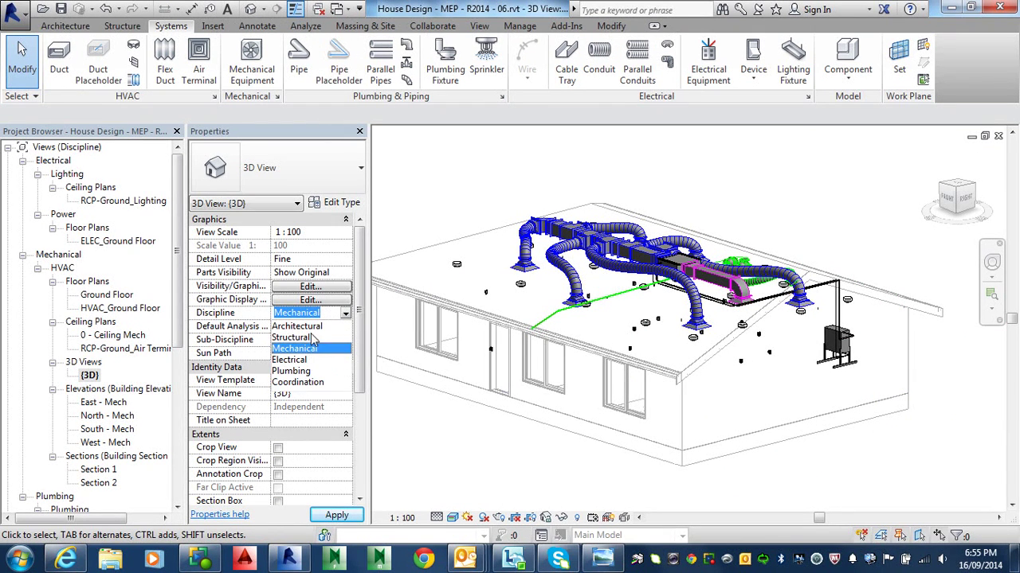
pyautogui.click(306, 384)
pyautogui.click(351, 515)
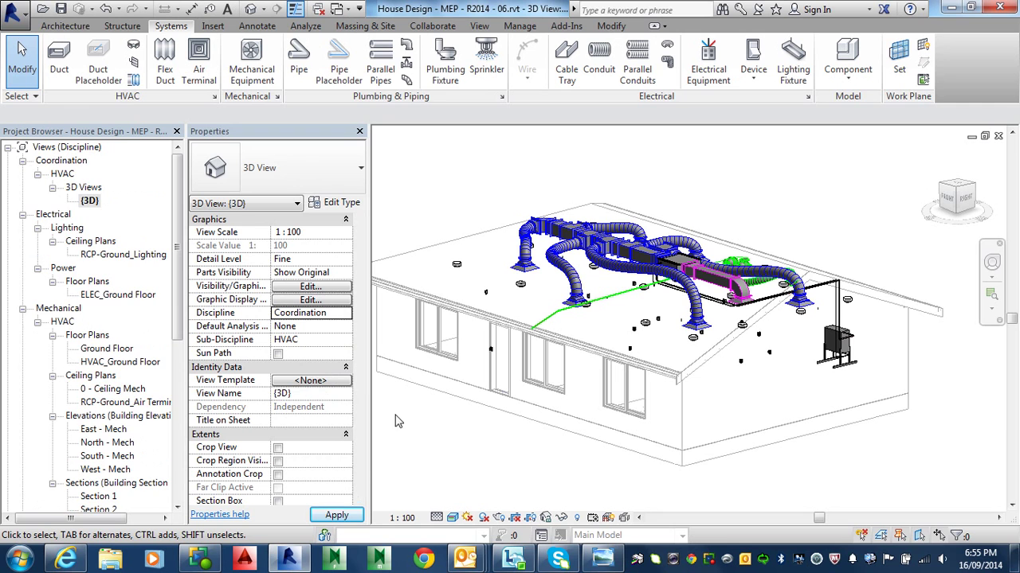
pyautogui.keyDown('shift'); pyautogui.moveTo(696, 336); pyautogui.dragTo(588, 398, button='middle'); pyautogui.keyUp('shift')
pyautogui.scroll(5, 548, 294)
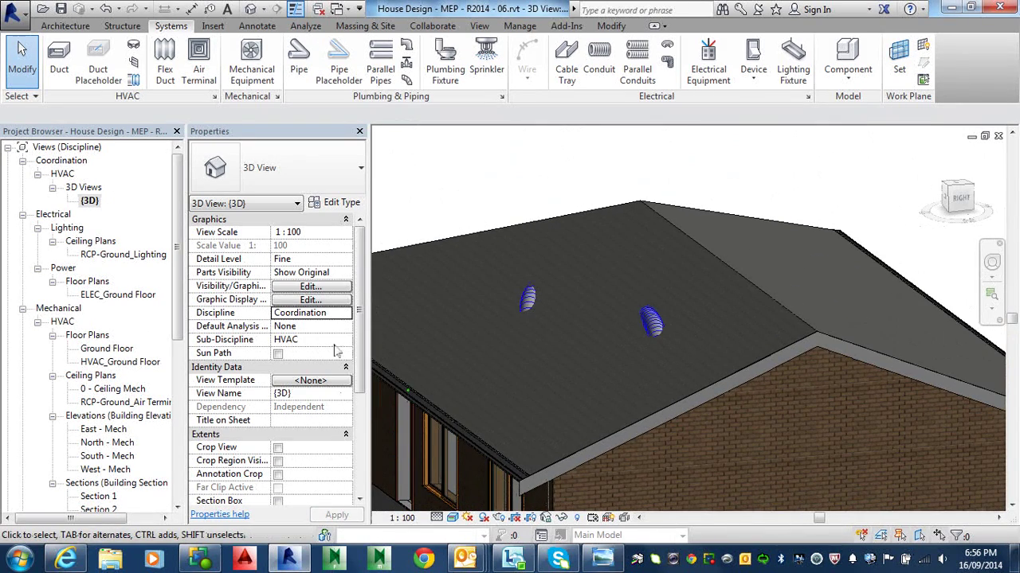
# Set the {3D} view's discipline back to Mechanical.
pyautogui.click(331, 313)
pyautogui.click(346, 313)
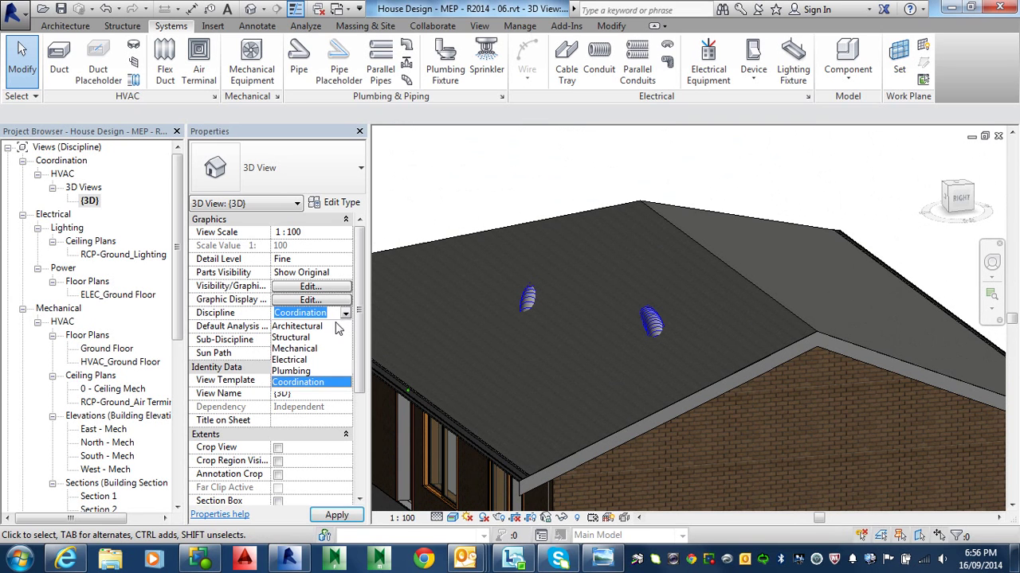
pyautogui.click(317, 353)
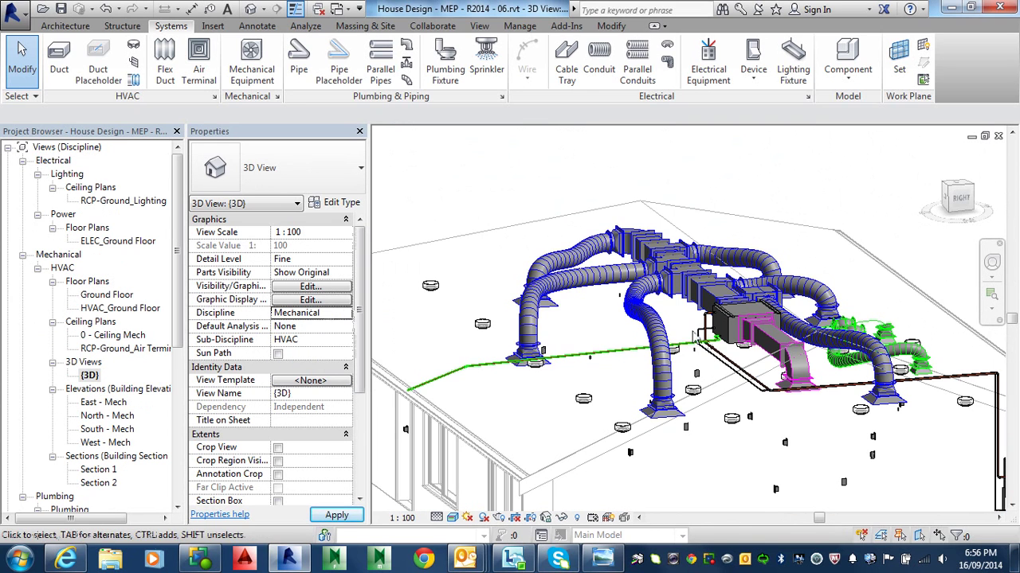
# Insert an additional vertex at the upper bend of the 300 mm supply flex duct dropping to the nearest diffuser.
pyautogui.click(658, 332)
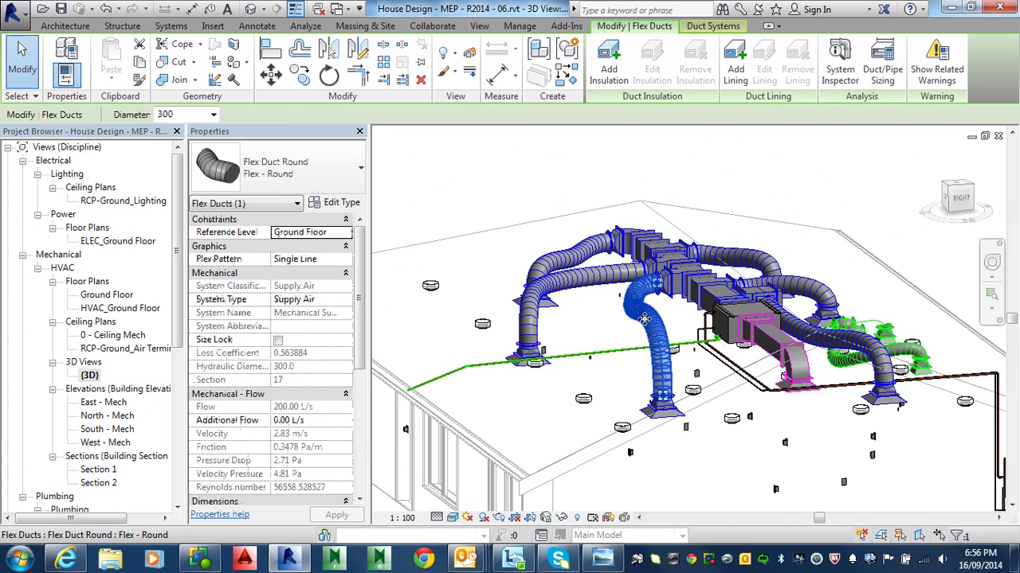
pyautogui.scroll(5, 653, 330)
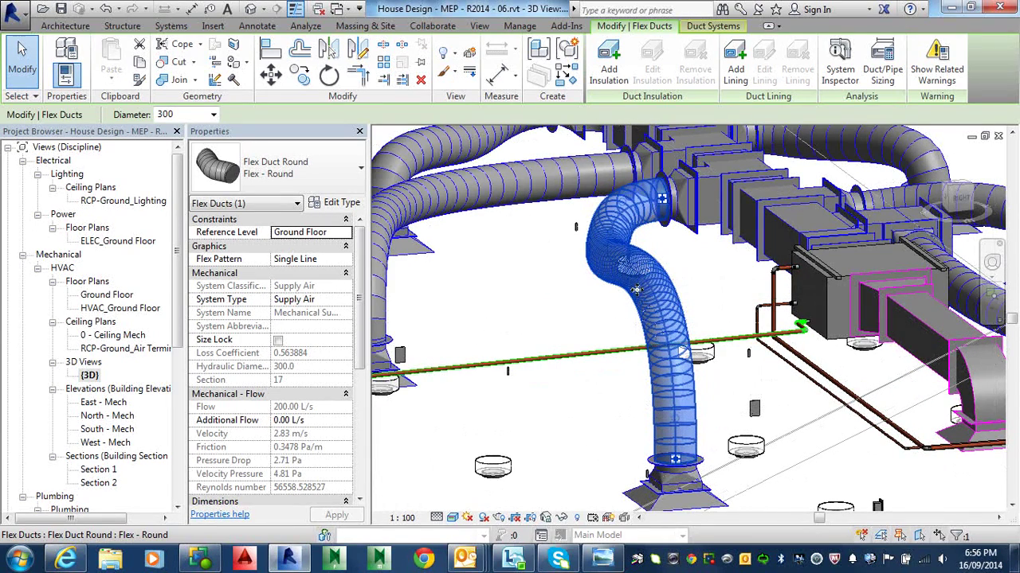
pyautogui.rightClick(611, 237)
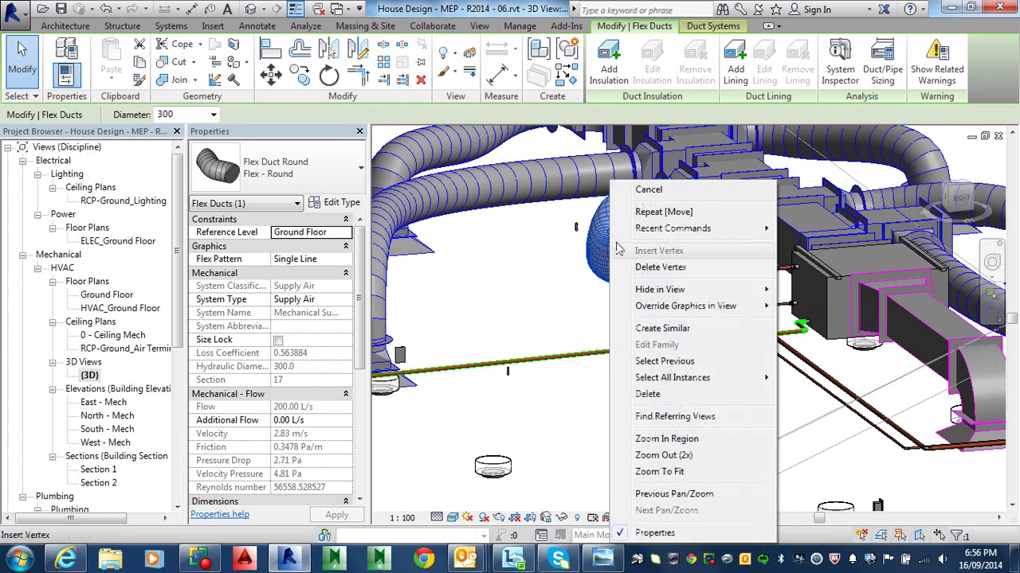
pyautogui.moveTo(659, 289)
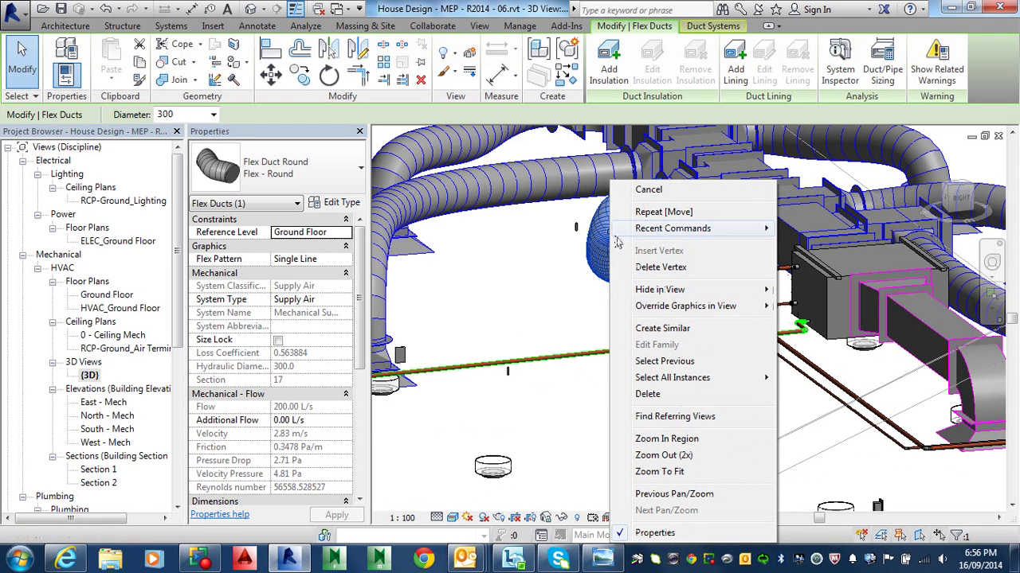
pyautogui.click(591, 258)
pyautogui.rightClick(597, 252)
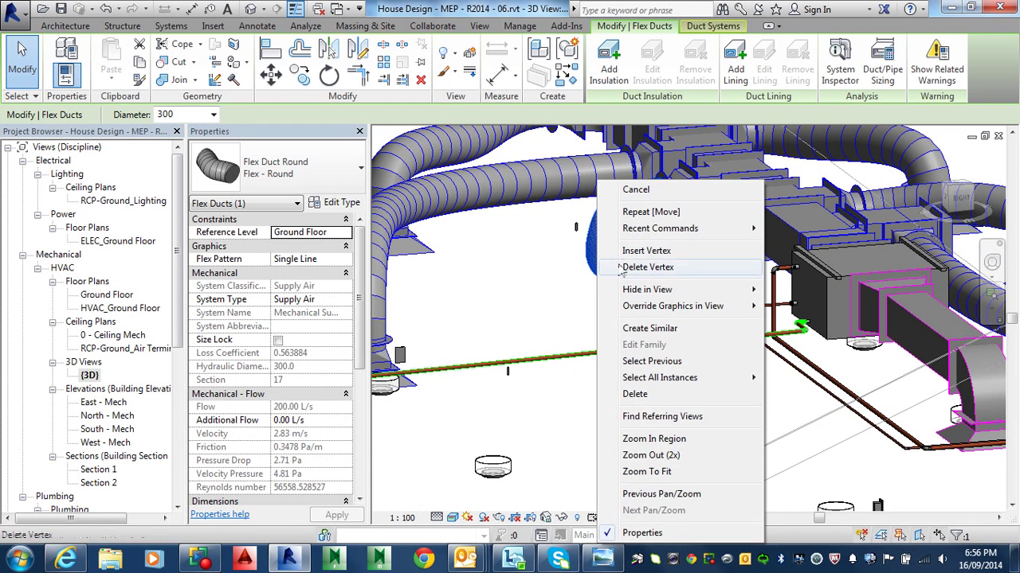
pyautogui.click(642, 254)
pyautogui.click(649, 285)
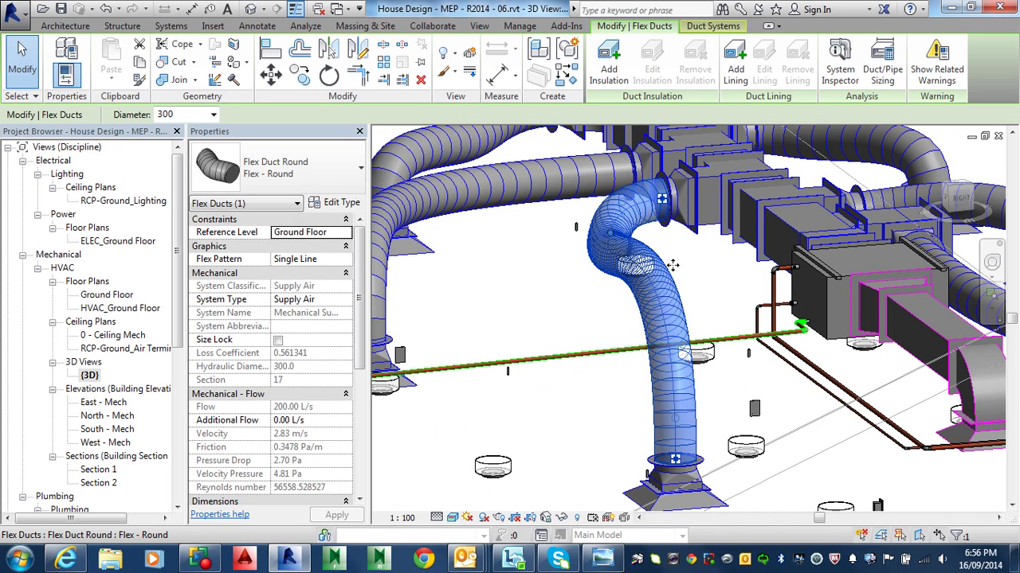
pyautogui.click(587, 348)
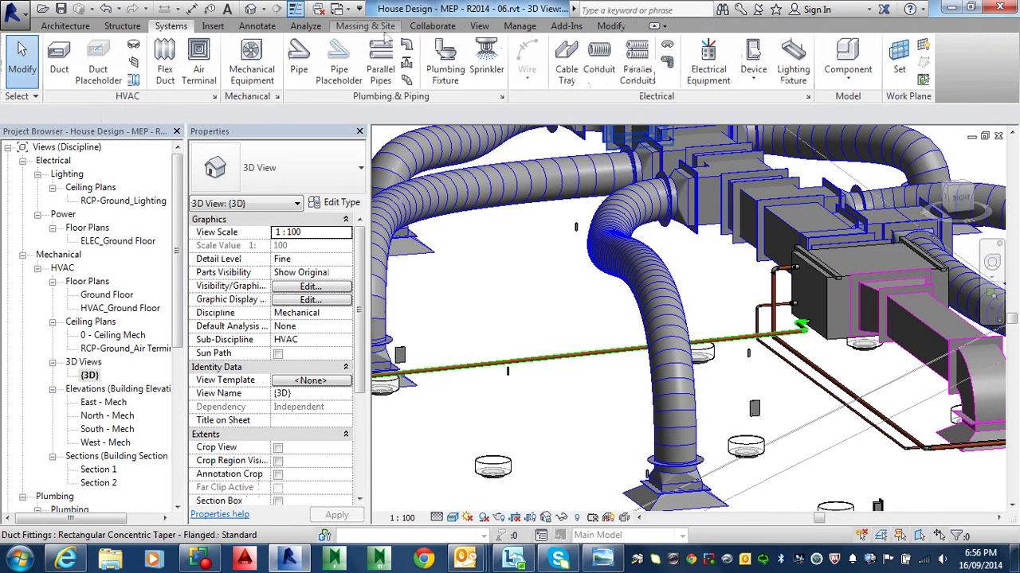
# Start loading a family and browse the Australia library to Mechanical > MEP > Air-Side Components > Air Terminals.
pyautogui.click(214, 26)
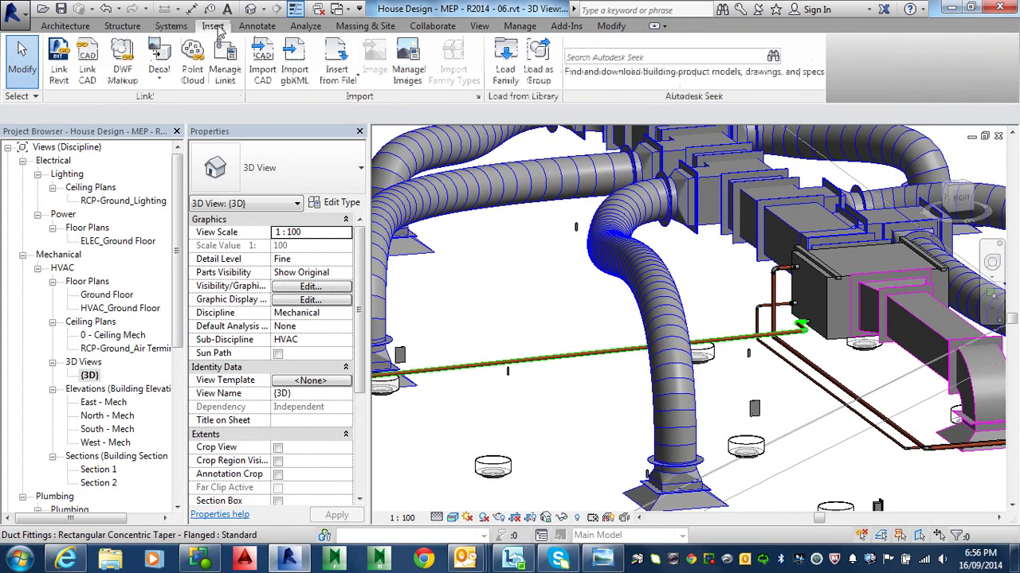
pyautogui.click(505, 63)
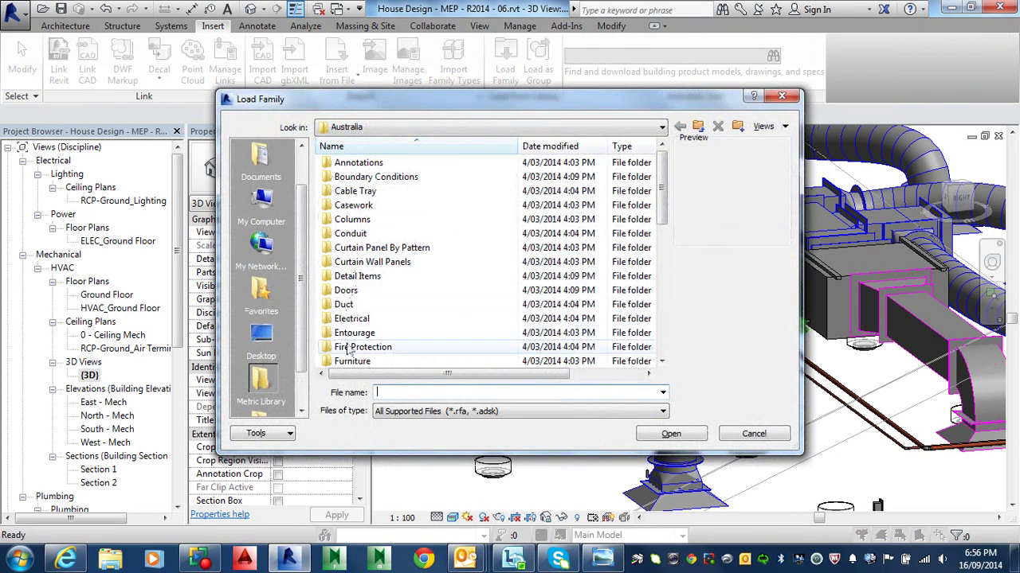
pyautogui.click(355, 348)
pyautogui.scroll(-2, 350, 339)
pyautogui.doubleClick(350, 320)
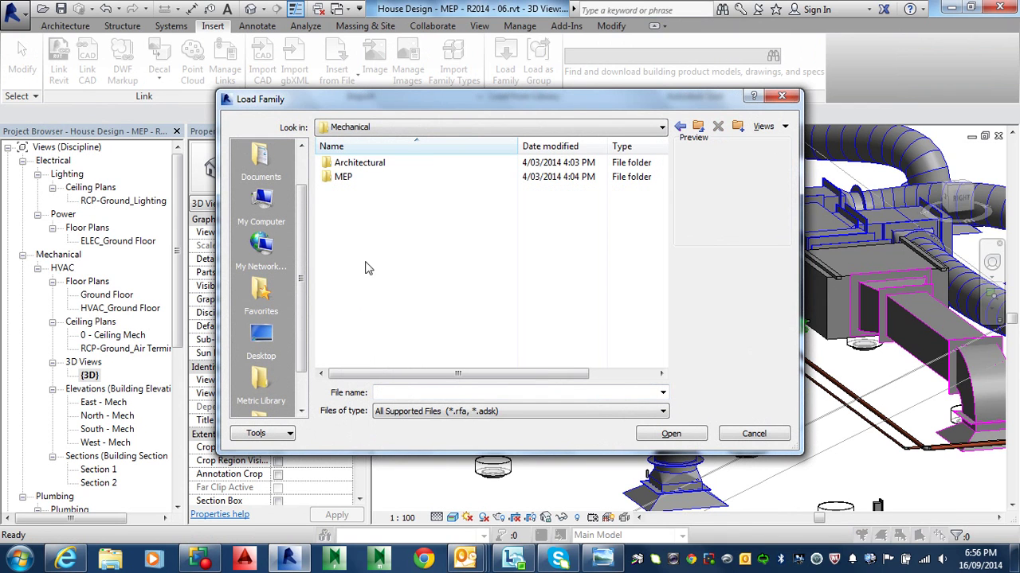
pyautogui.doubleClick(354, 181)
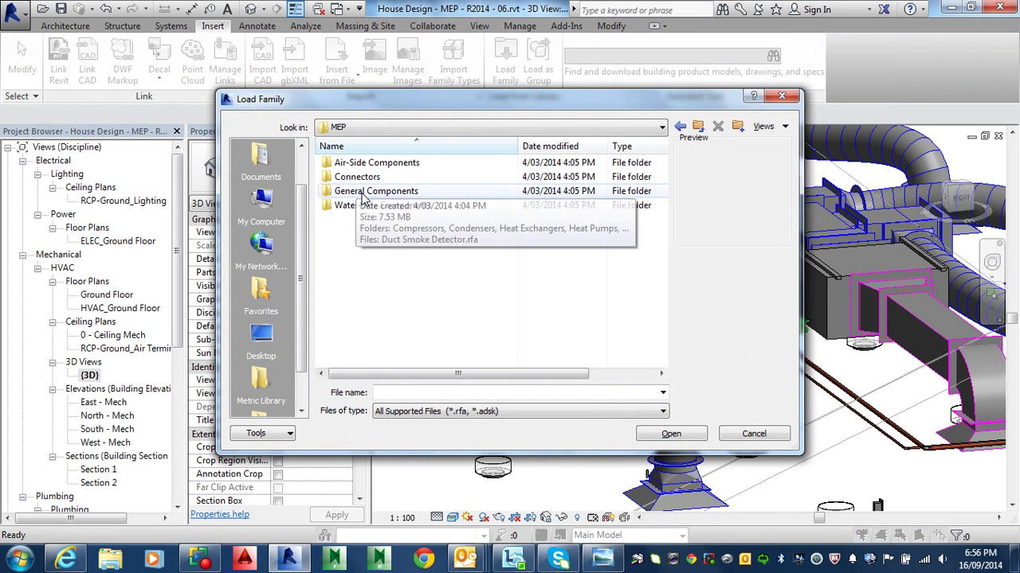
pyautogui.doubleClick(368, 163)
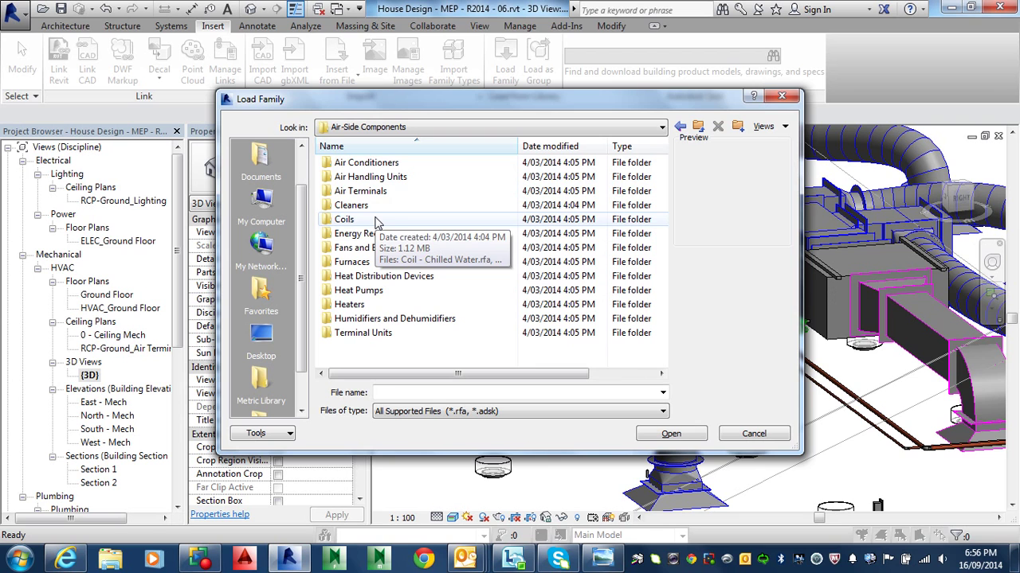
pyautogui.doubleClick(373, 191)
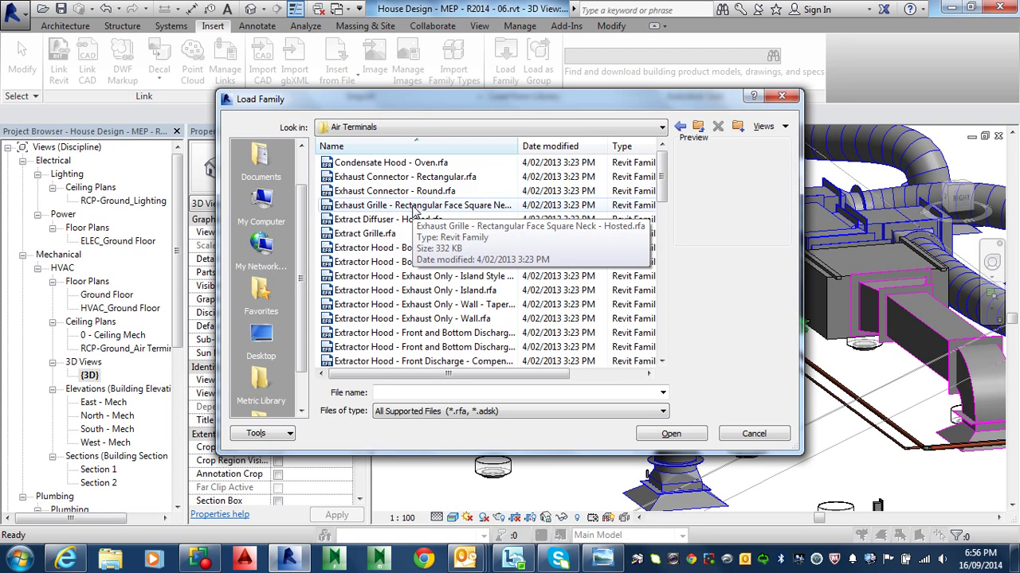
# Load the Louvre - Extruded.rfa air terminal family into the project.
pyautogui.click(390, 321)
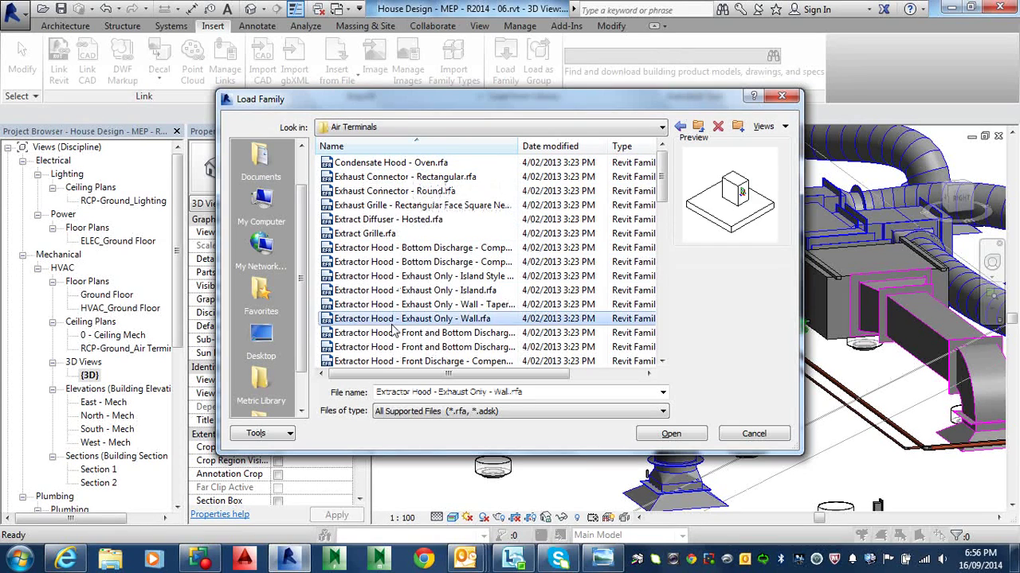
pyautogui.scroll(-3, 392, 330)
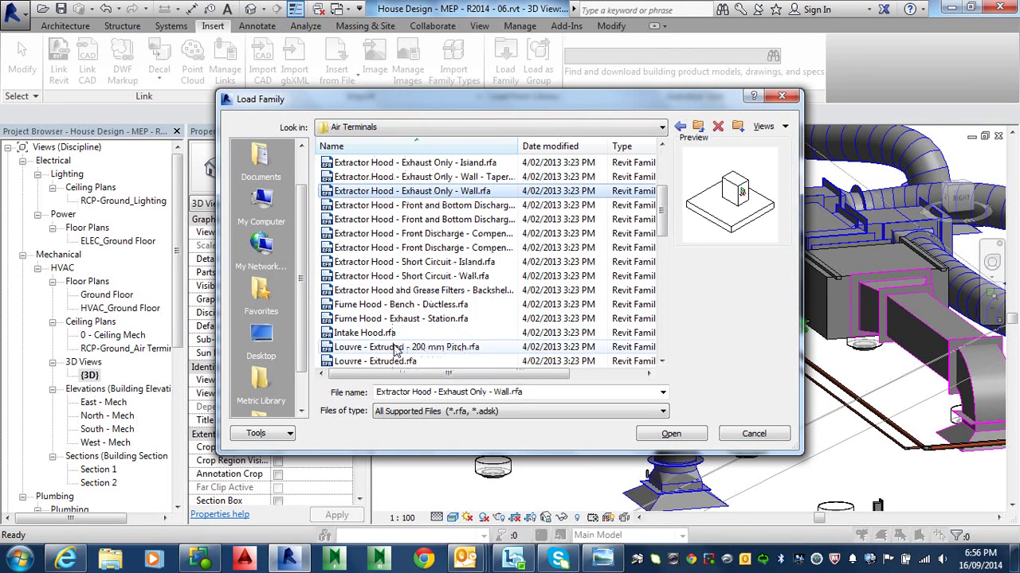
pyautogui.click(395, 348)
pyautogui.scroll(-1, 396, 343)
pyautogui.click(404, 320)
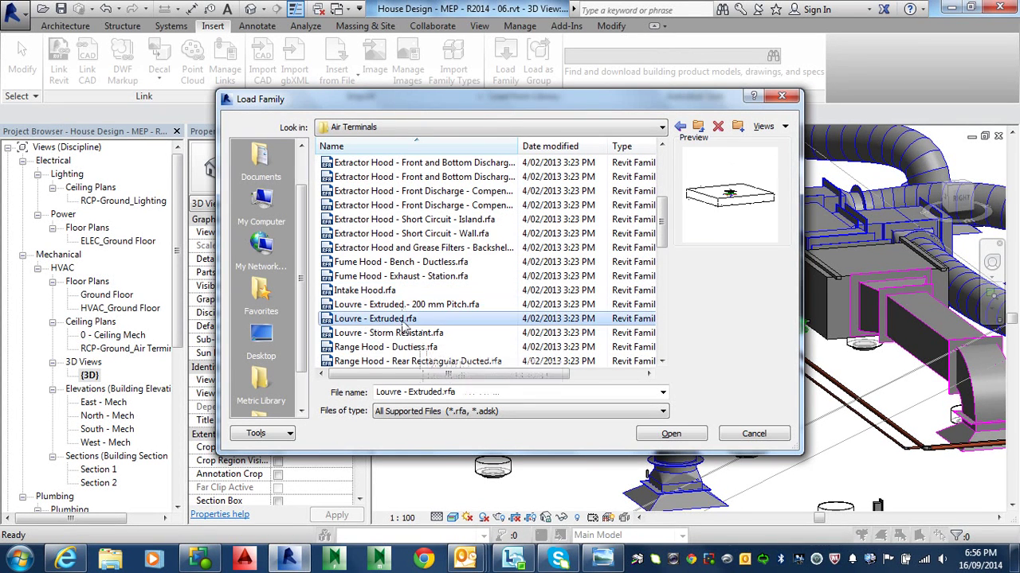
pyautogui.click(681, 434)
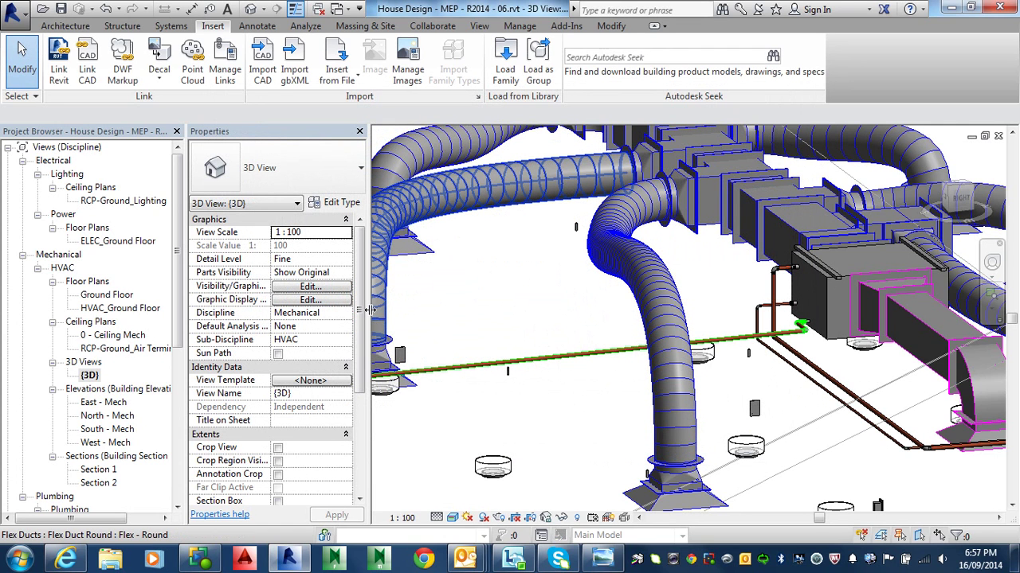
# Open the HVAC_Ground Floor plan and start placing an air terminal around exhaust grilles 7 and 8.
pyautogui.doubleClick(105, 309)
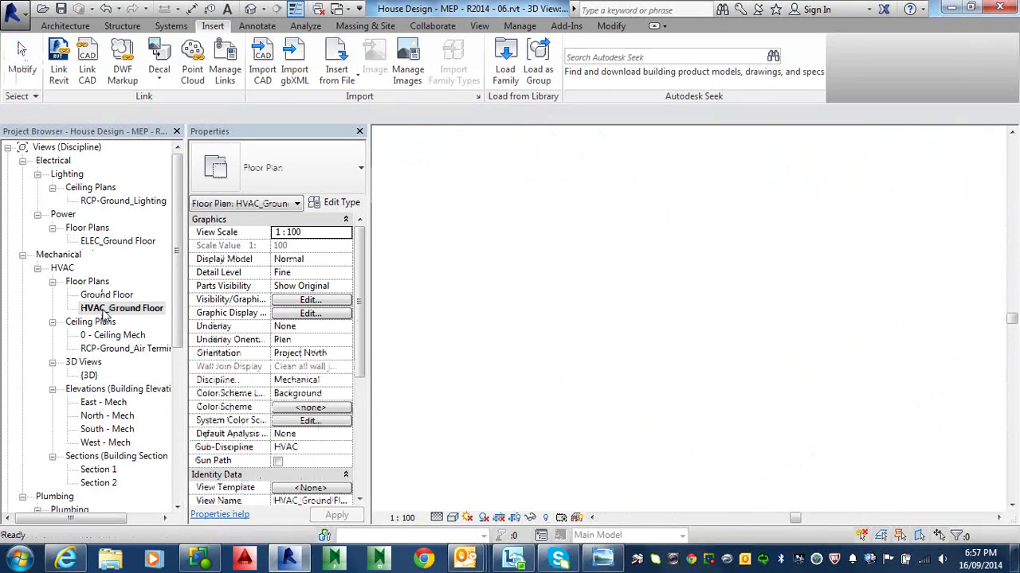
pyautogui.scroll(-4, 662, 336)
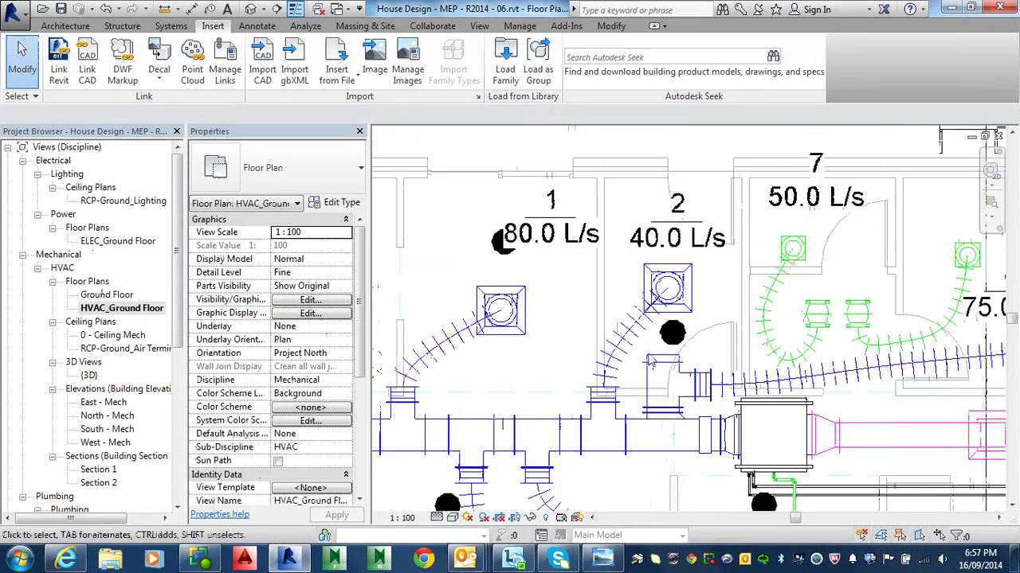
pyautogui.moveTo(625, 325); pyautogui.dragTo(721, 361, button='middle')
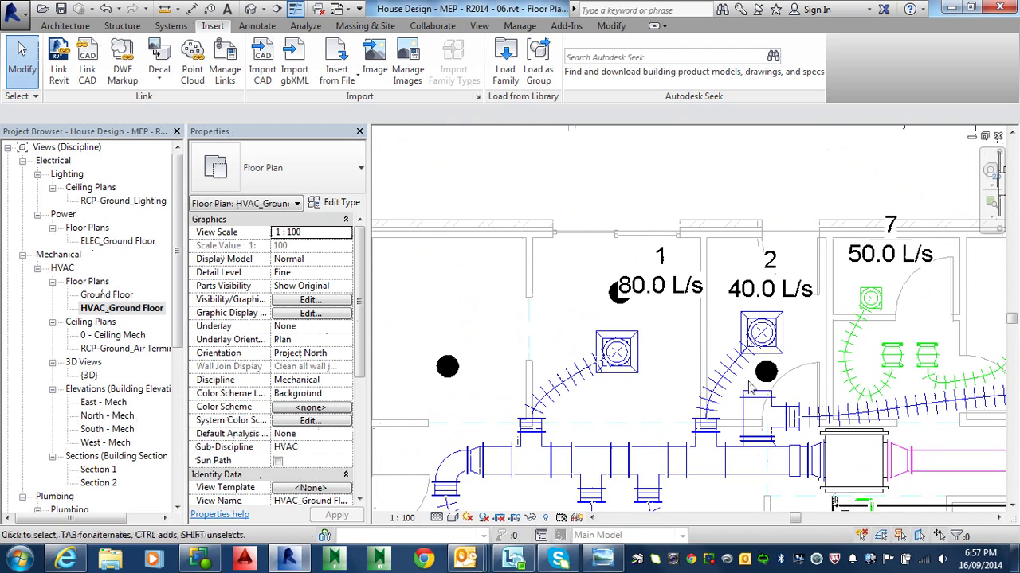
pyautogui.click(171, 25)
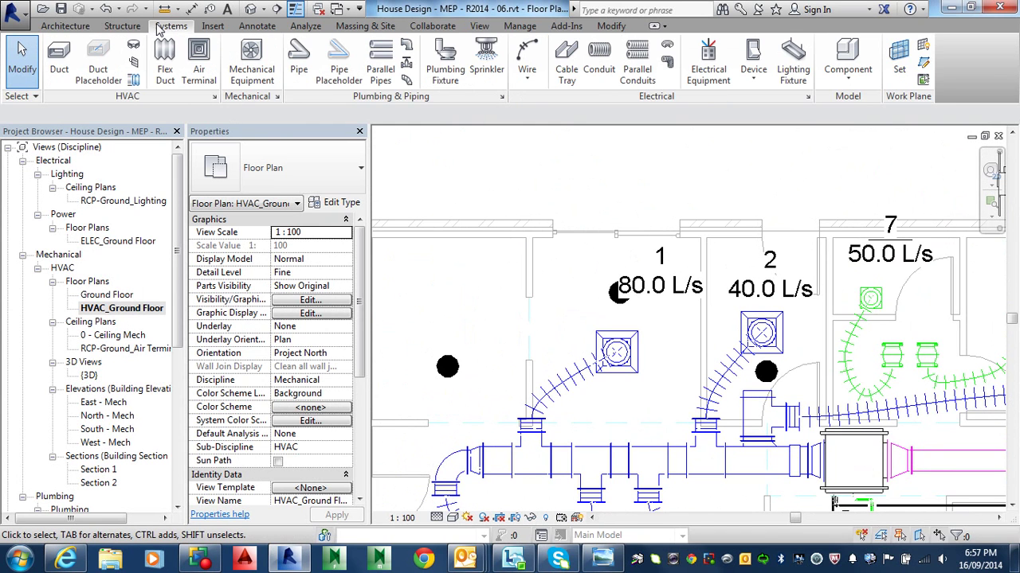
pyautogui.click(211, 64)
pyautogui.moveTo(690, 334); pyautogui.dragTo(478, 329, button='middle')
pyautogui.scroll(2, 557, 303)
pyautogui.scroll(2, 766, 324)
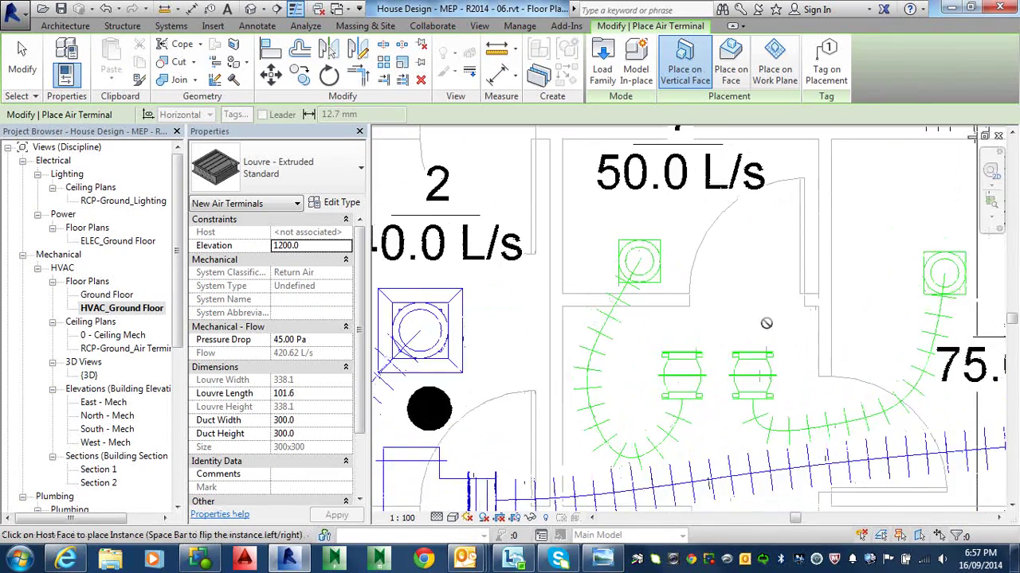
pyautogui.scroll(-2, 766, 323)
pyautogui.moveTo(776, 335); pyautogui.dragTo(714, 357, button='middle')
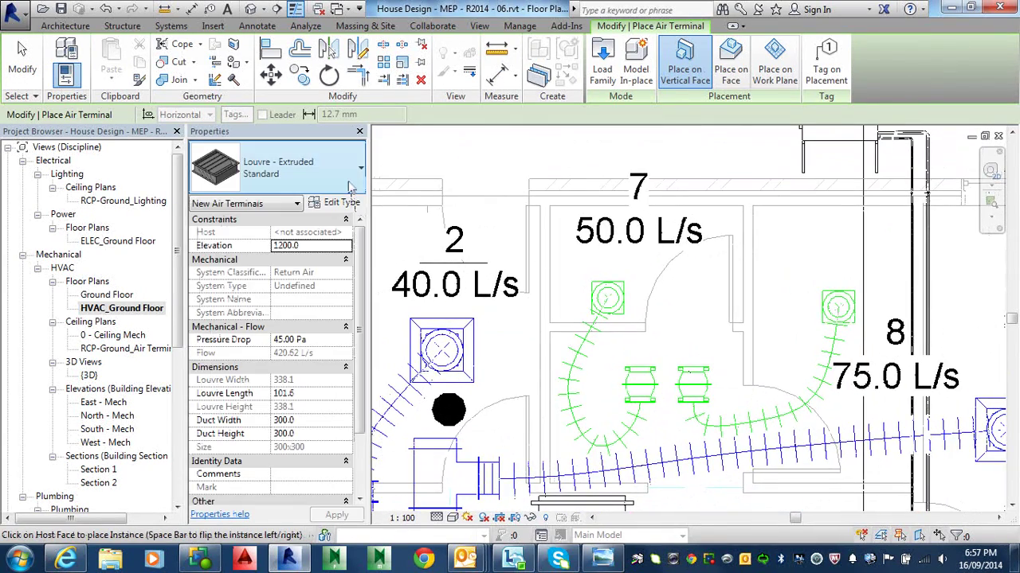
# Place a Louvre - Extruded: Standard air terminal at elevation 1200 on the vertical face of the external wall between exhaust grilles 7 and 8.
pyautogui.click(350, 184)
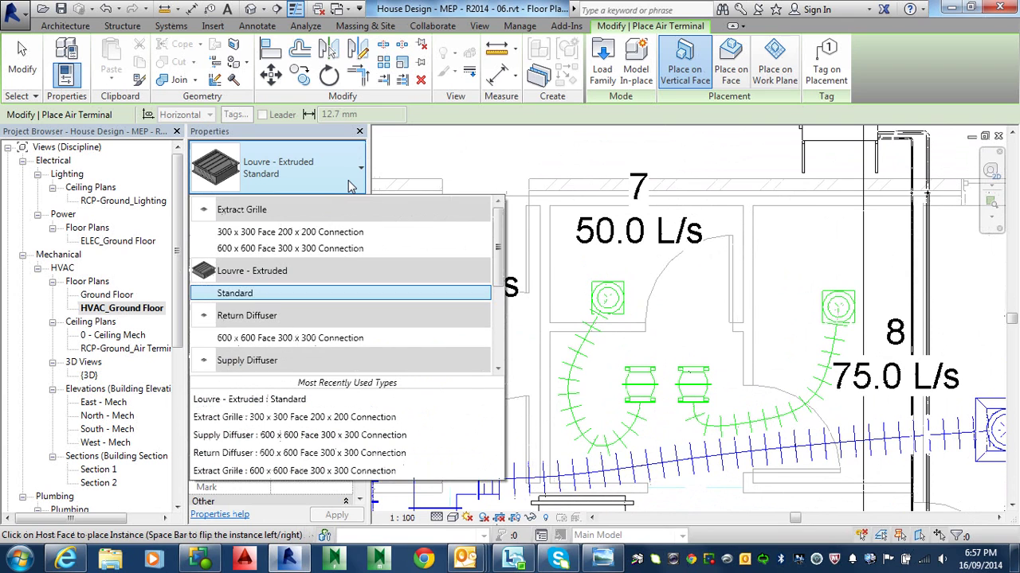
pyautogui.click(347, 185)
pyautogui.click(342, 187)
pyautogui.click(342, 186)
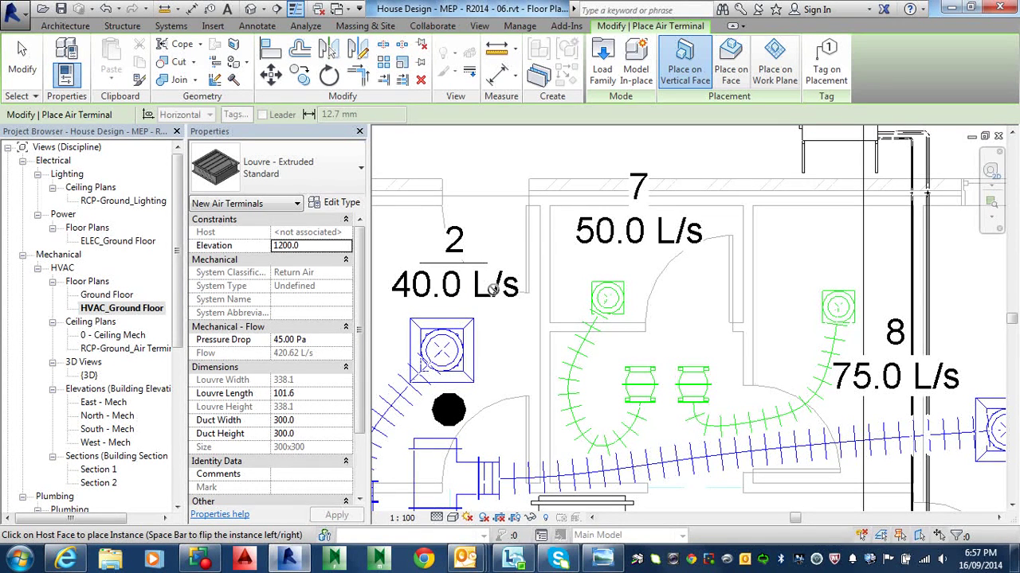
pyautogui.press('alt')
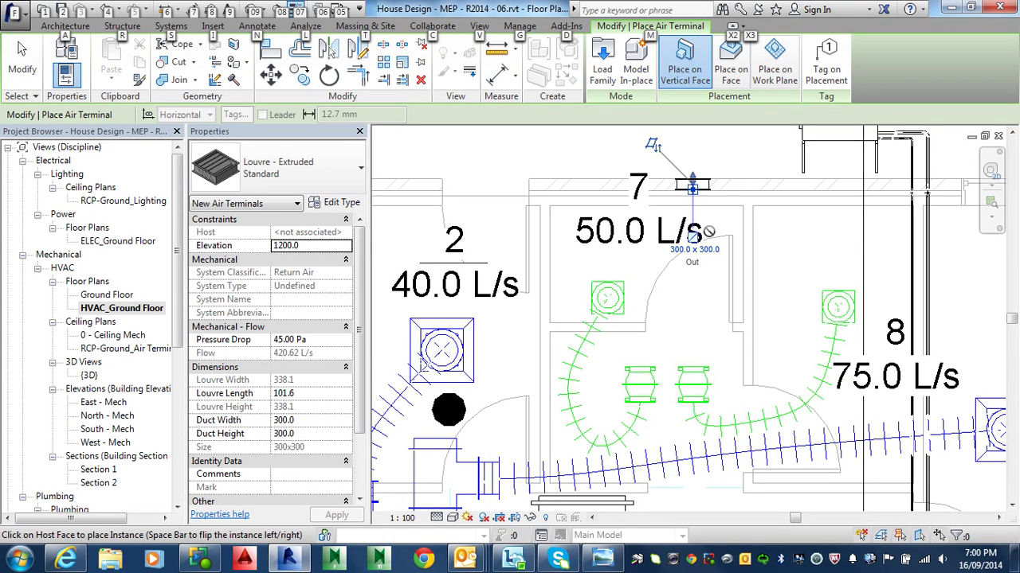
pyautogui.click(692, 186)
pyautogui.press('Escape')
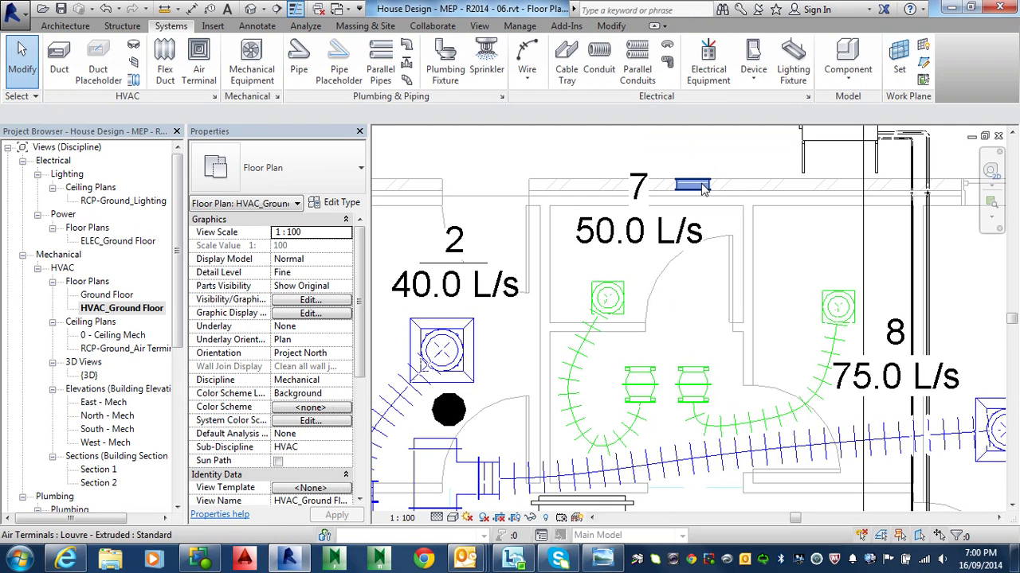
pyautogui.click(701, 188)
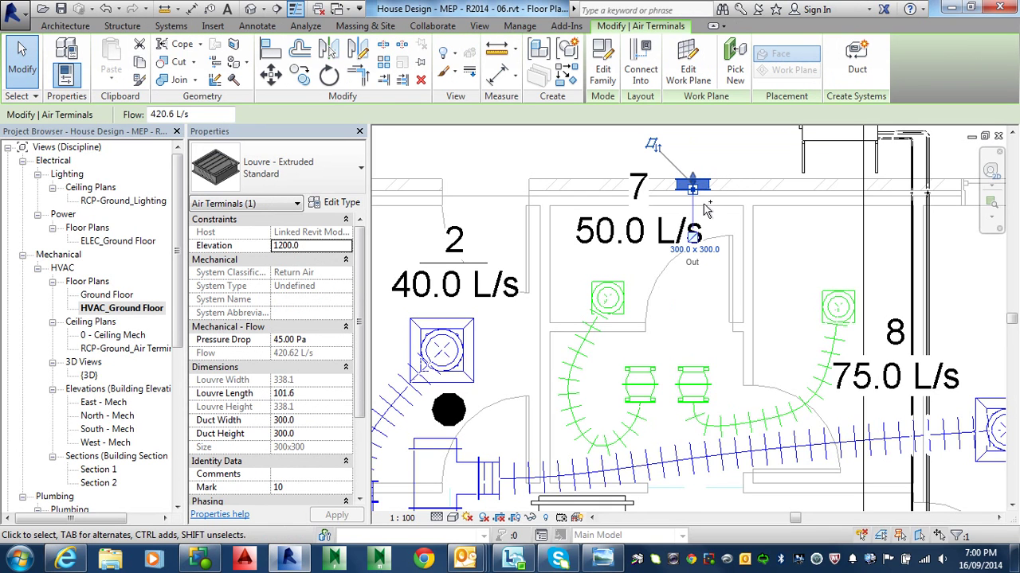
pyautogui.press('alt')
pyautogui.press('Escape')
# Examine the extruded louvre on the external brick wall beside the outdoor unit in the {3D} view.
pyautogui.press('alt')
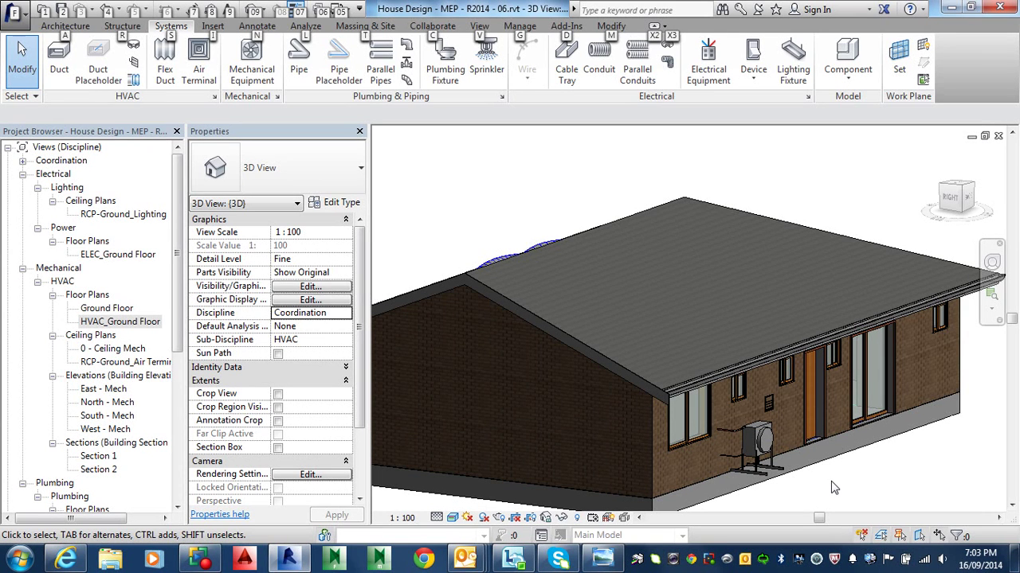
pyautogui.scroll(1, 778, 407)
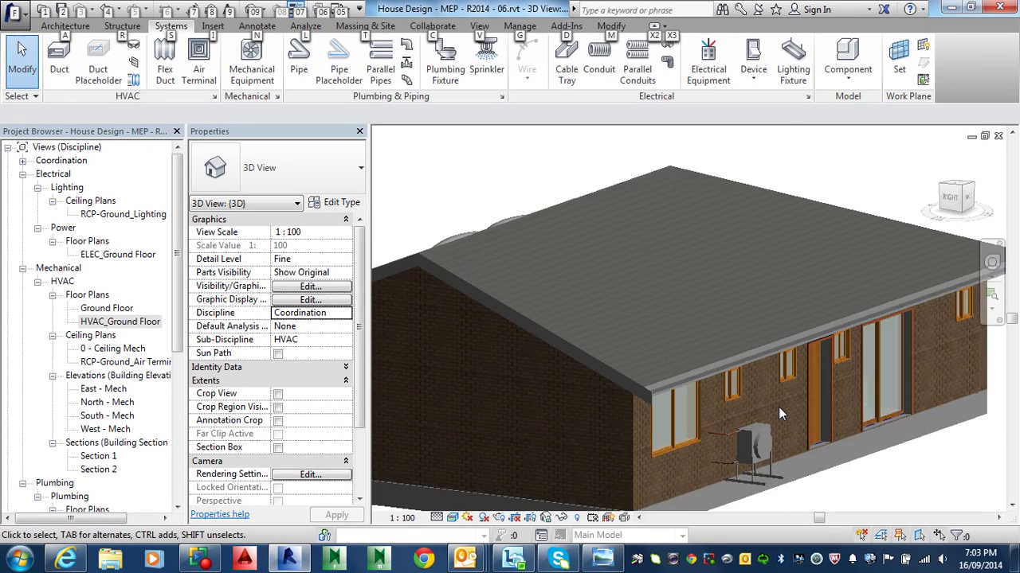
pyautogui.scroll(4, 779, 407)
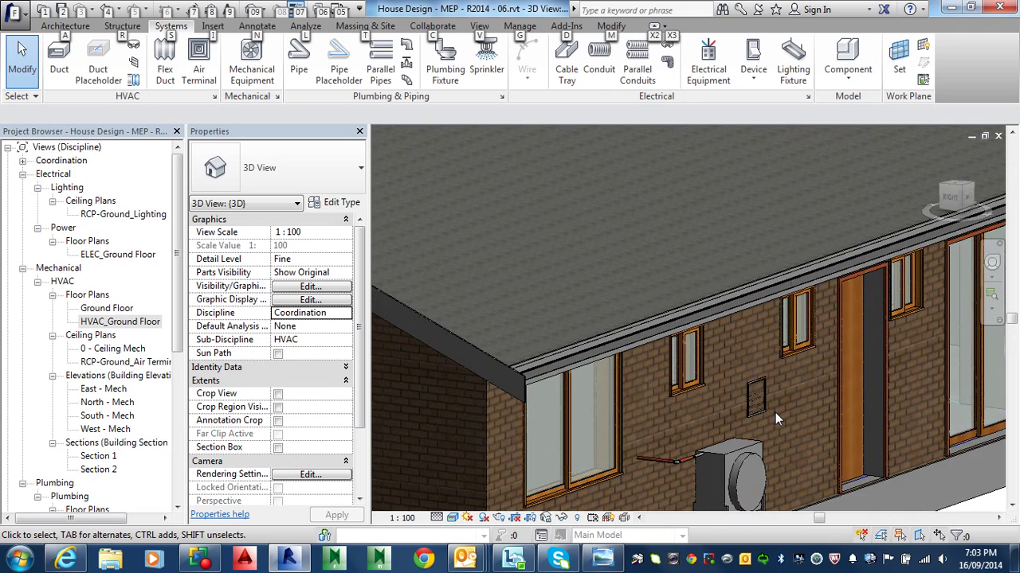
pyautogui.moveTo(775, 413)
pyautogui.keyDown('shift'); pyautogui.mouseDown(button='middle')
pyautogui.moveTo(709, 405)
pyautogui.moveTo(759, 409)
pyautogui.mouseUp(button='middle'); pyautogui.keyUp('shift')
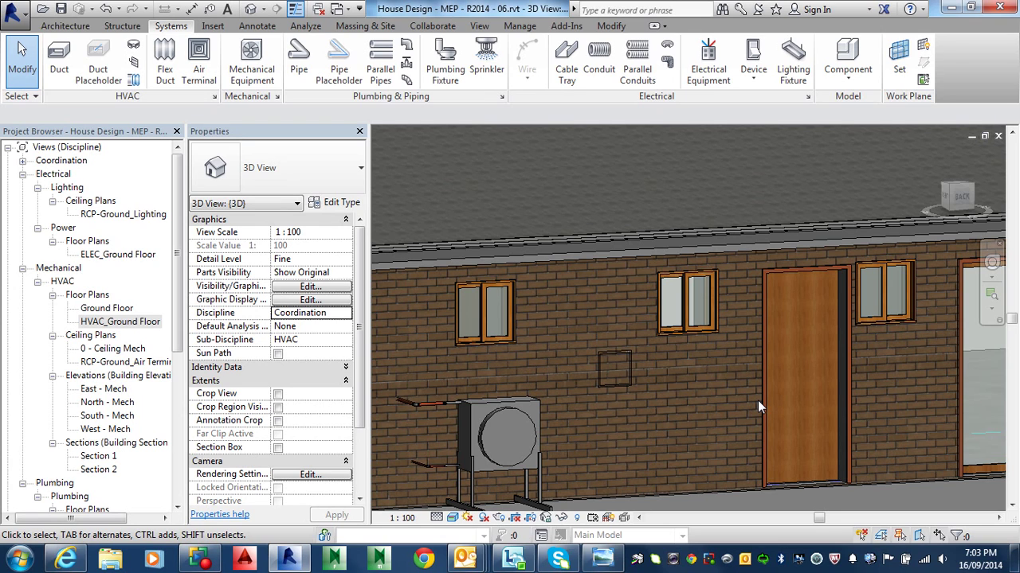
pyautogui.press('alt')
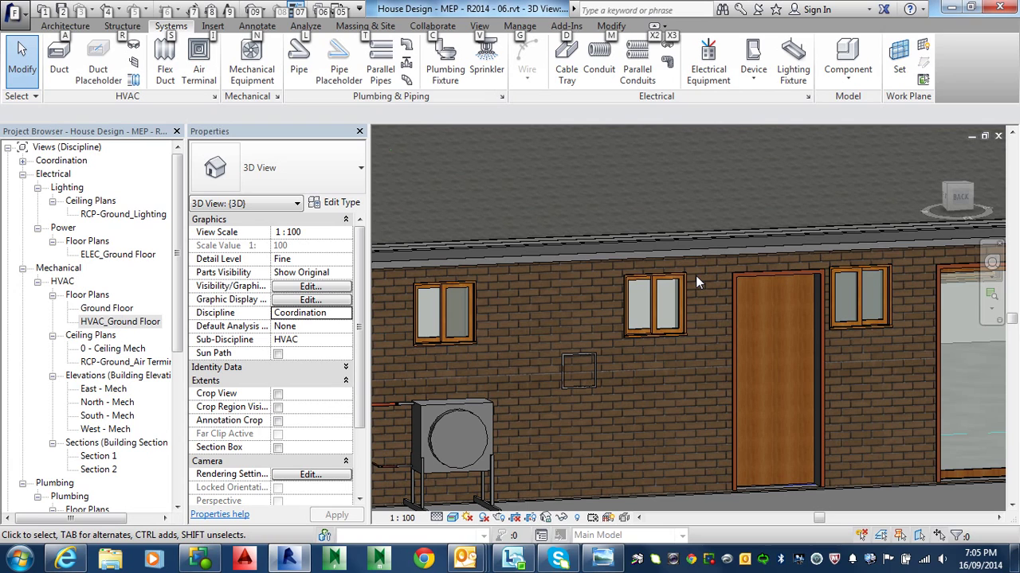
pyautogui.press('Escape')
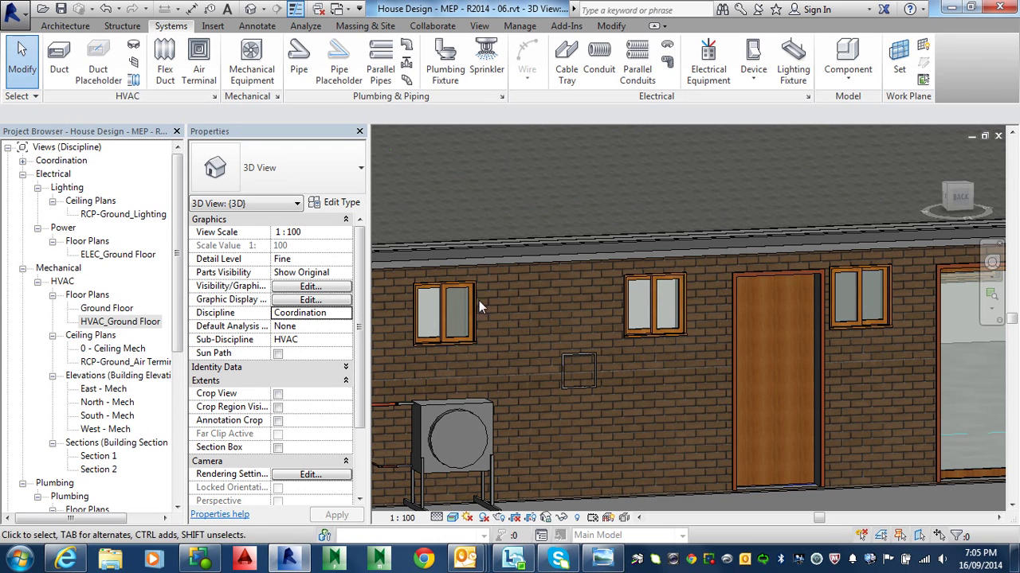
pyautogui.scroll(-2, 449, 308)
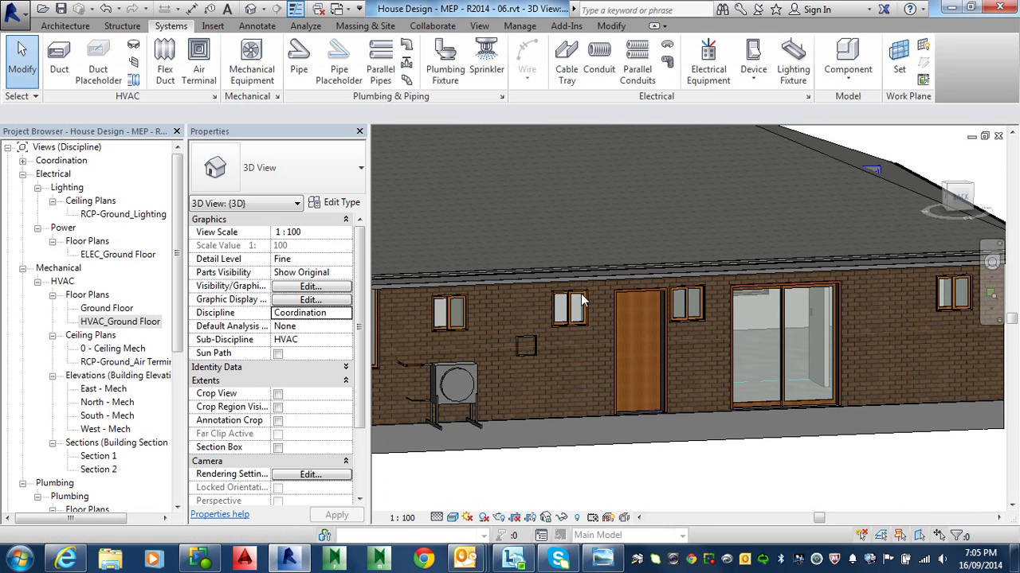
# Examine the extruded louvre on the external brick wall square-on from the Back orientation of the 3D view.
pyautogui.scroll(3, 584, 300)
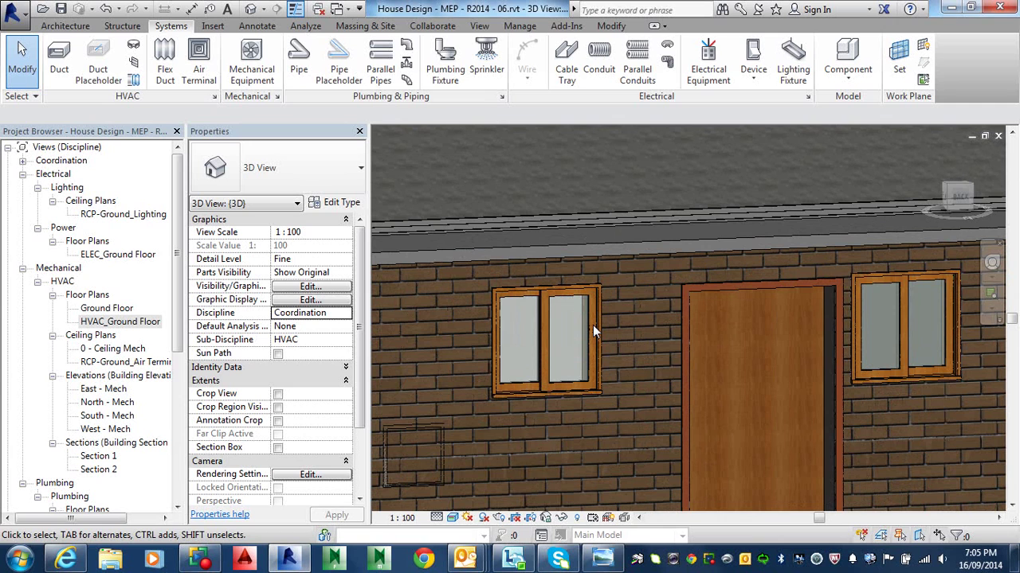
pyautogui.click(565, 396)
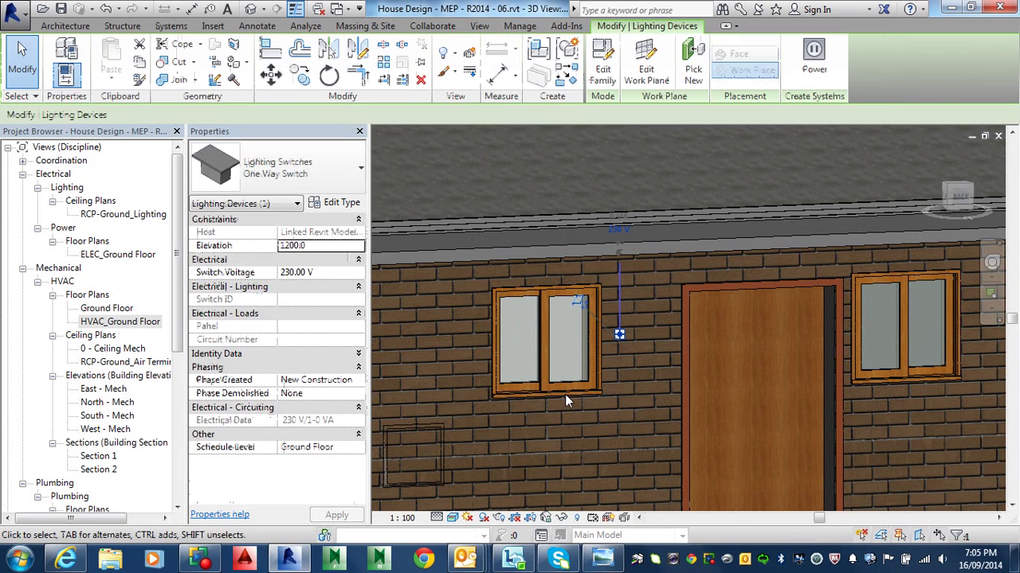
pyautogui.press('Escape')
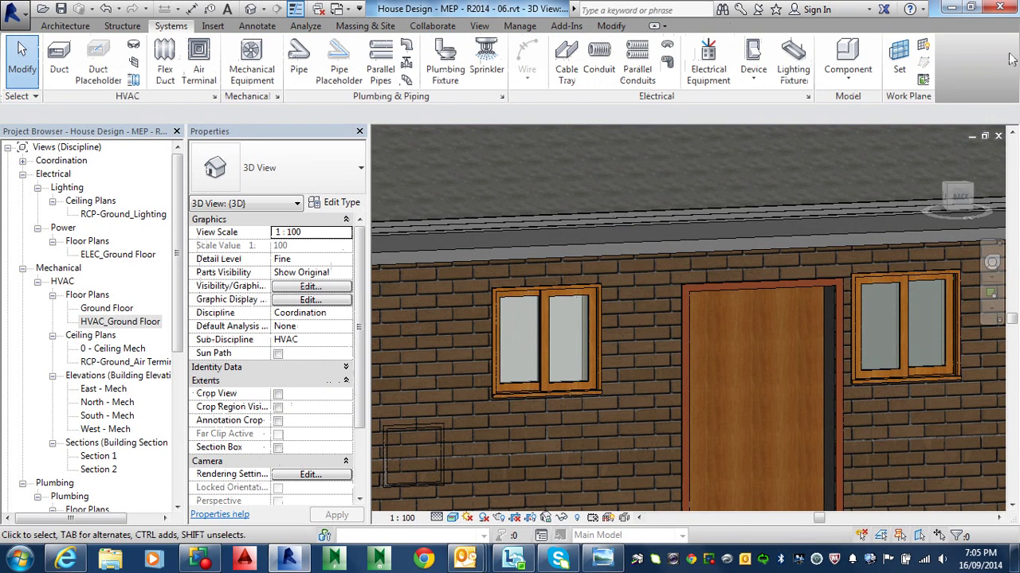
pyautogui.click(960, 198)
pyautogui.scroll(-5, 705, 257)
pyautogui.scroll(6, 629, 293)
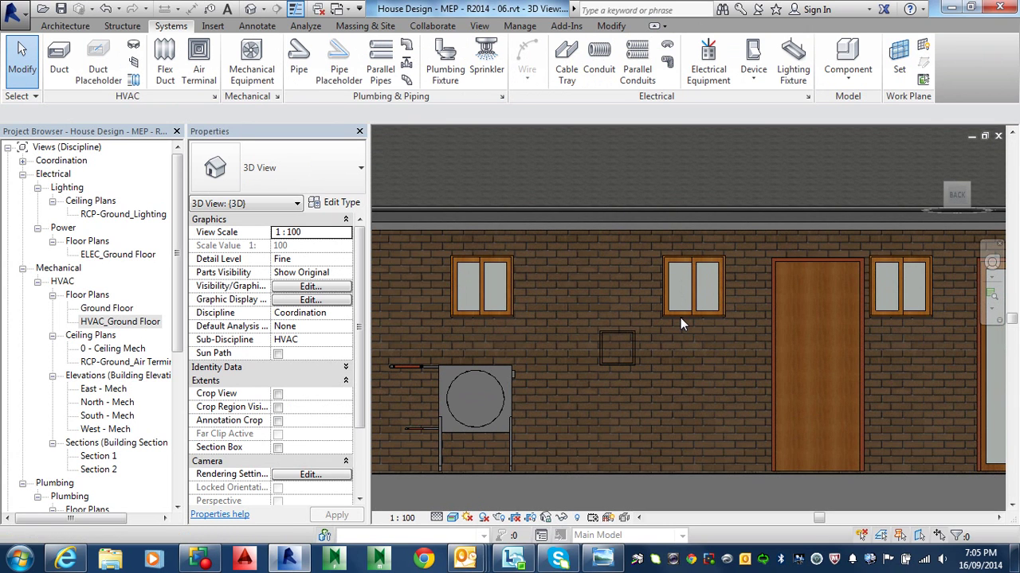
pyautogui.moveTo(680, 317); pyautogui.dragTo(568, 356, button='middle')
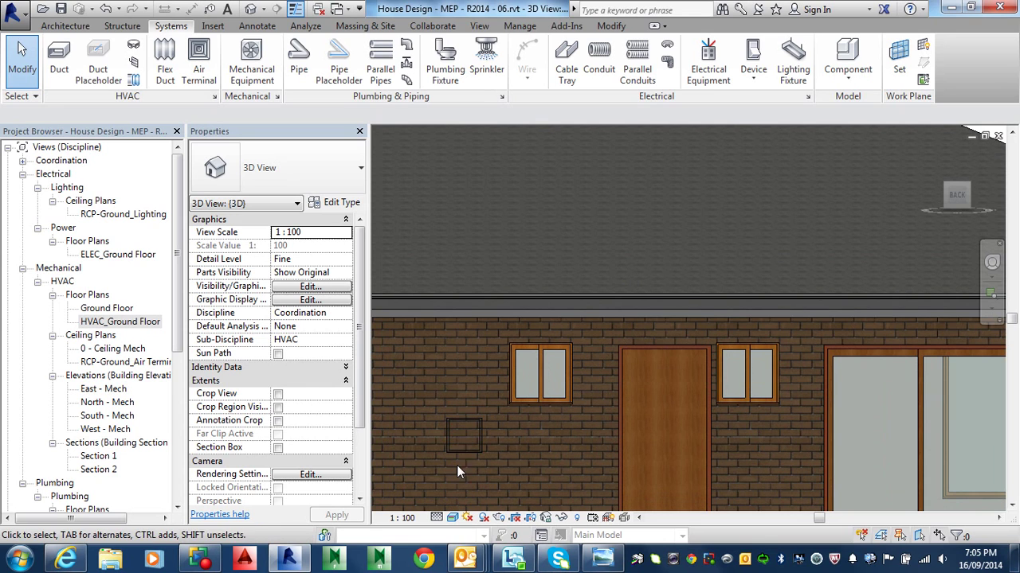
# Open the HVAC_Ground Floor plan and go to the Section 2 view from the section line passing through the louvre.
pyautogui.click(131, 325)
pyautogui.doubleClick(131, 326)
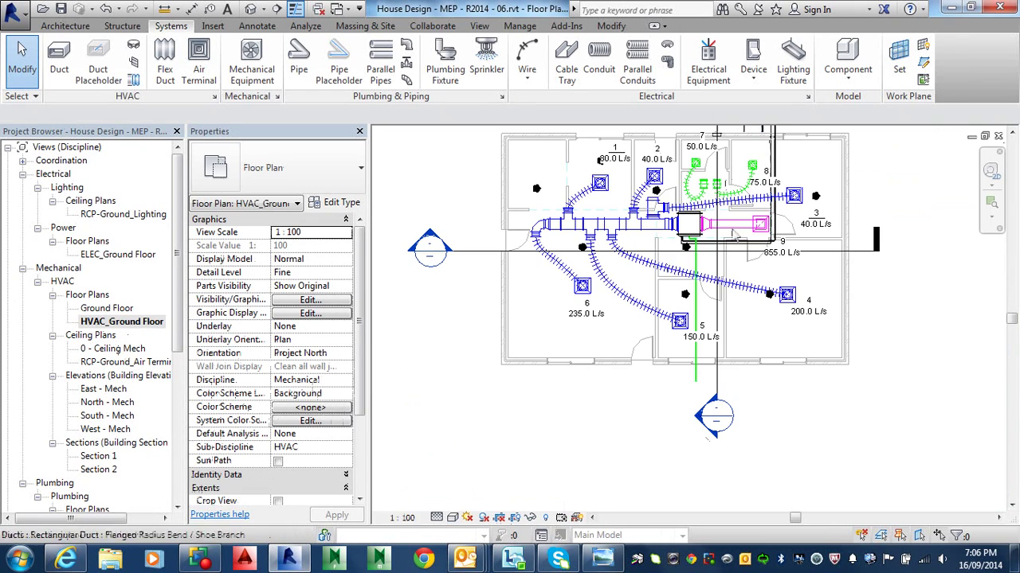
pyautogui.scroll(8, 724, 163)
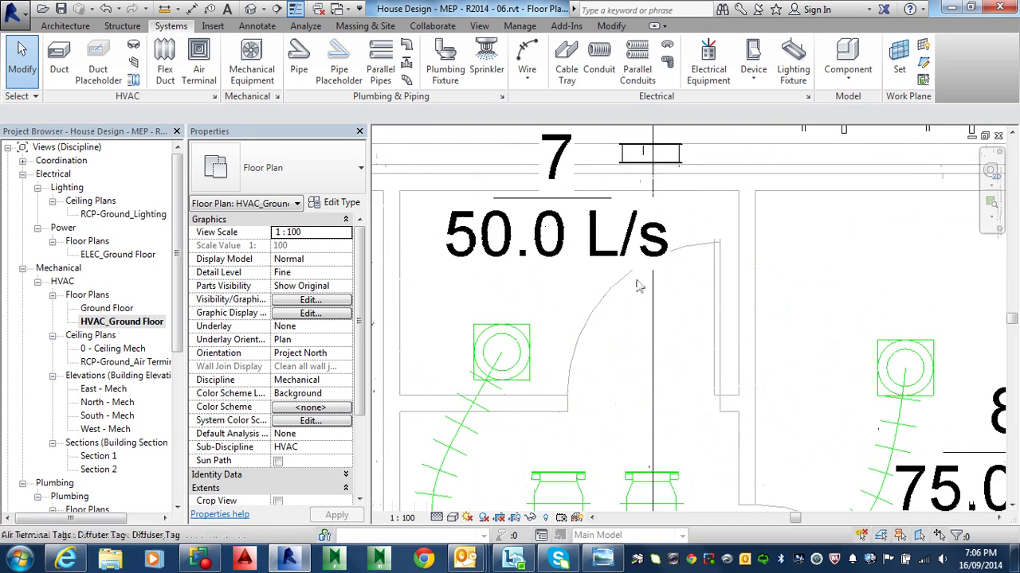
pyautogui.scroll(-4, 609, 311)
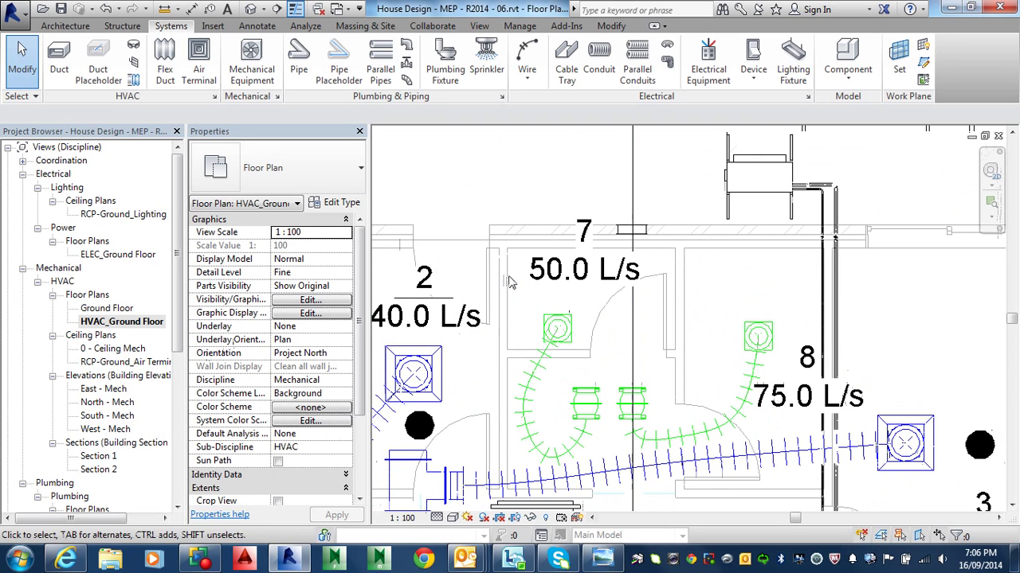
pyautogui.rightClick(632, 157)
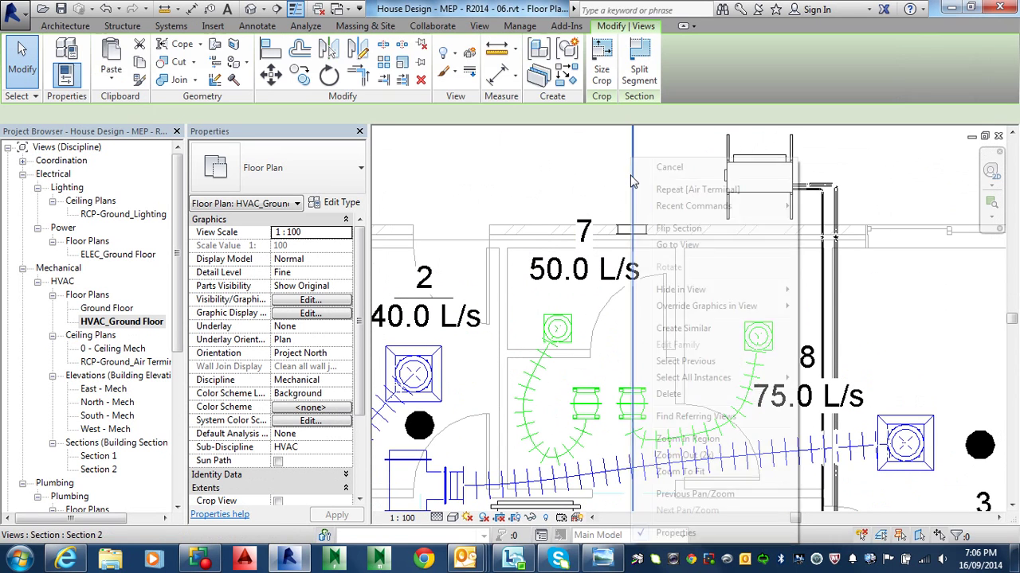
pyautogui.click(677, 244)
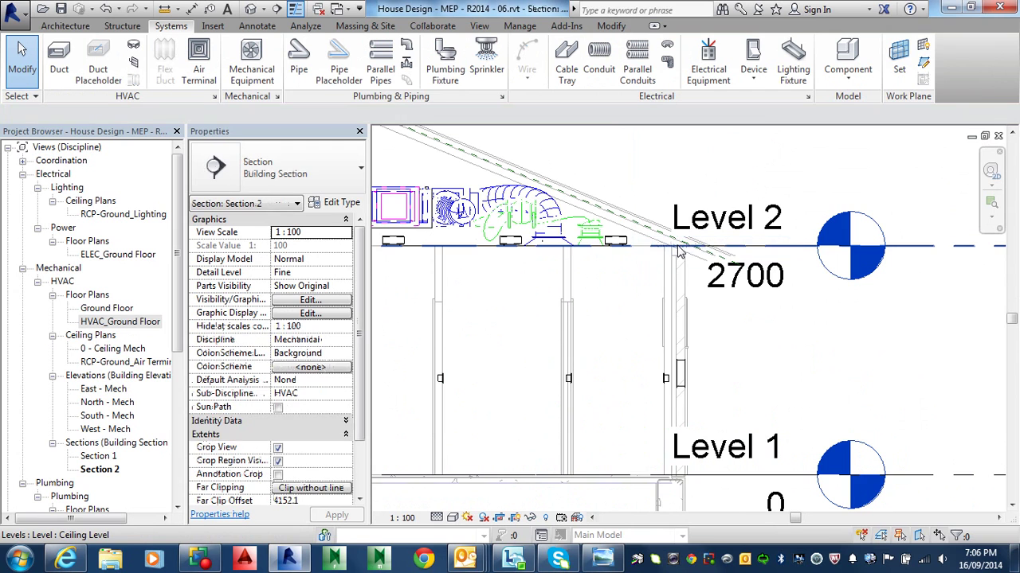
# Examine how the louvre sits within the external wall's brick leaf in Section 2 and select it to inspect its properties.
pyautogui.scroll(4, 691, 309)
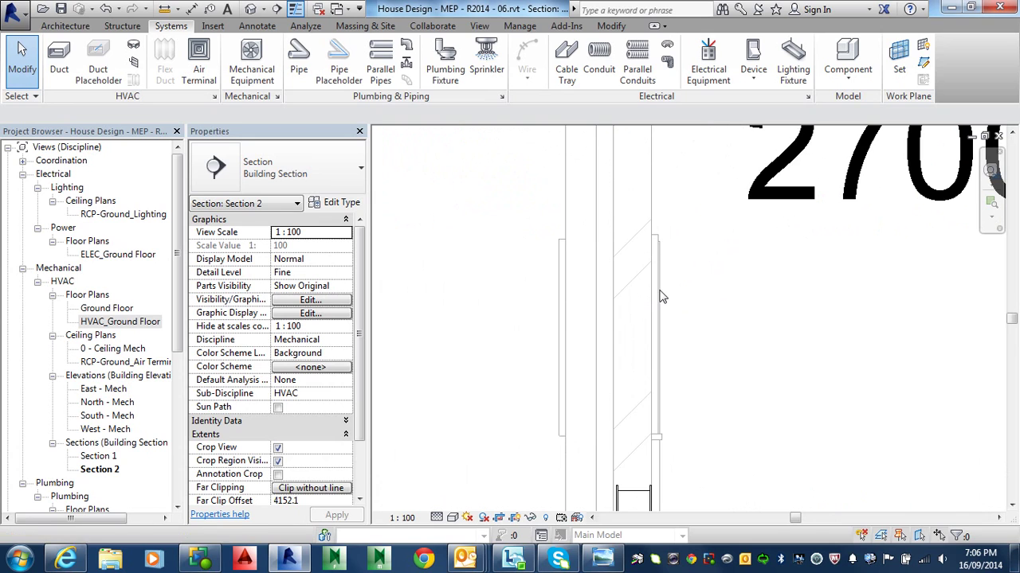
pyautogui.moveTo(666, 292); pyautogui.dragTo(580, 316, button='middle')
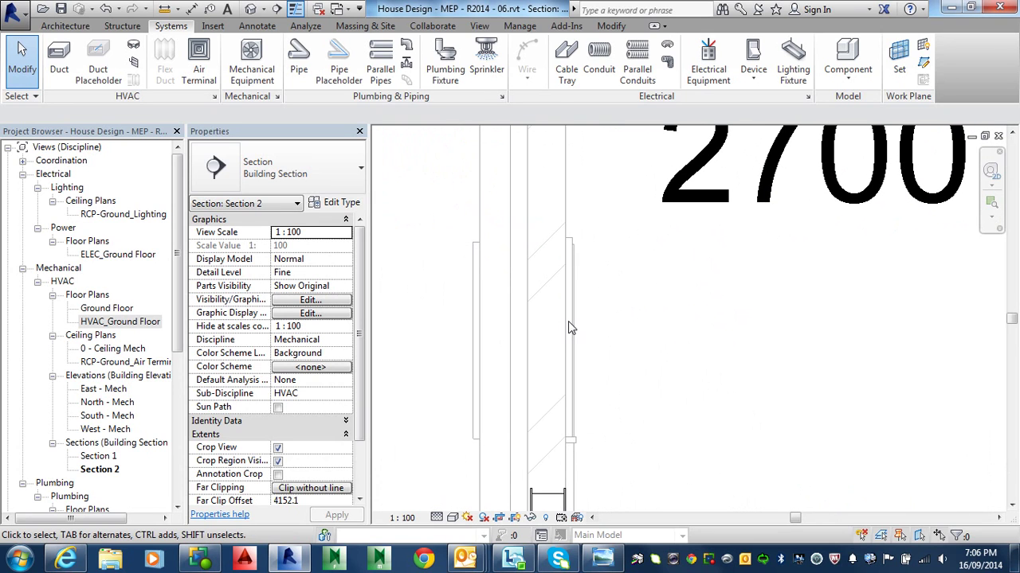
pyautogui.scroll(-2, 649, 303)
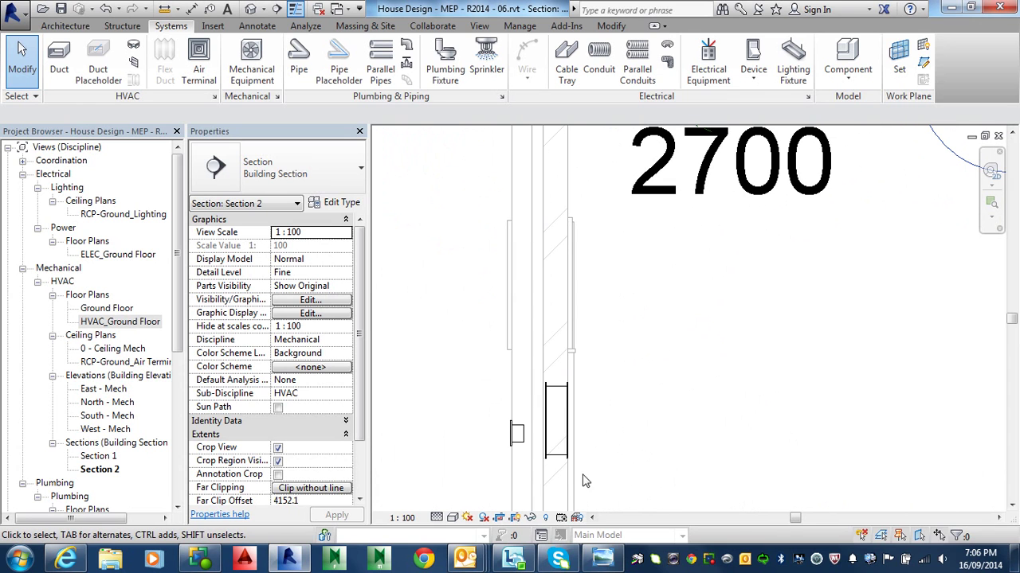
pyautogui.click(562, 457)
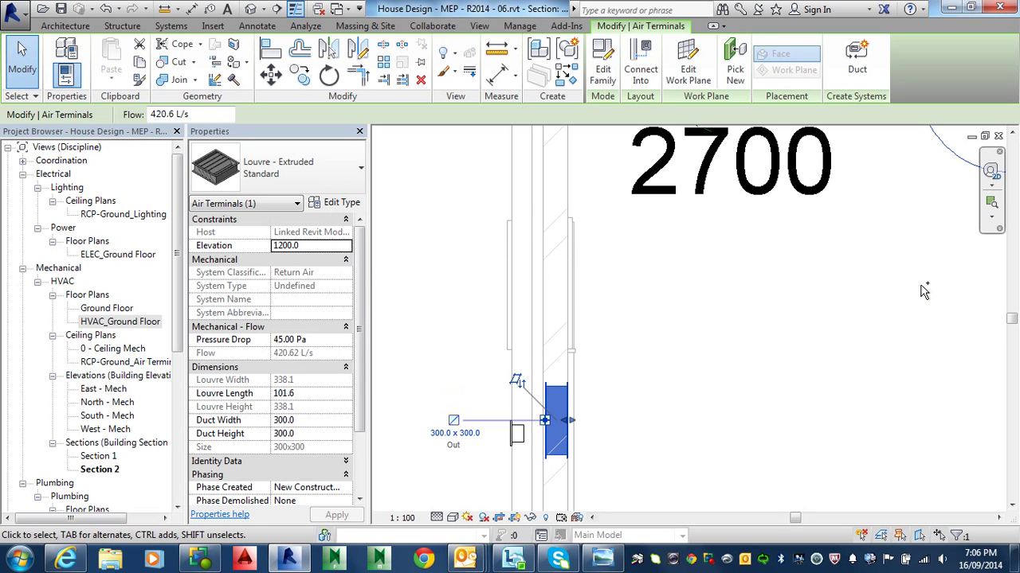
pyautogui.press('alt')
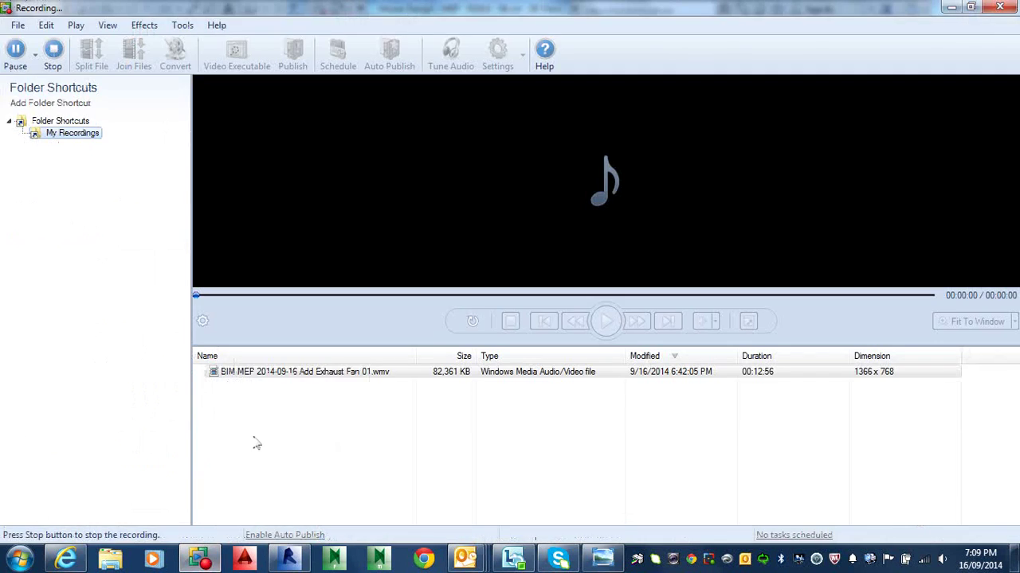
pyautogui.click(294, 374)
pyautogui.click(952, 7)
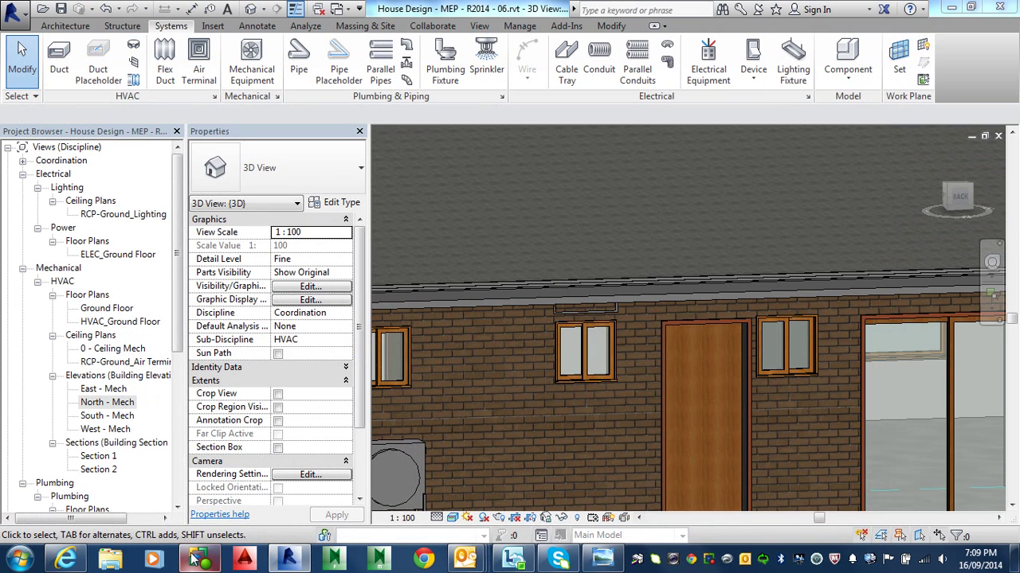
pyautogui.moveTo(194, 560)
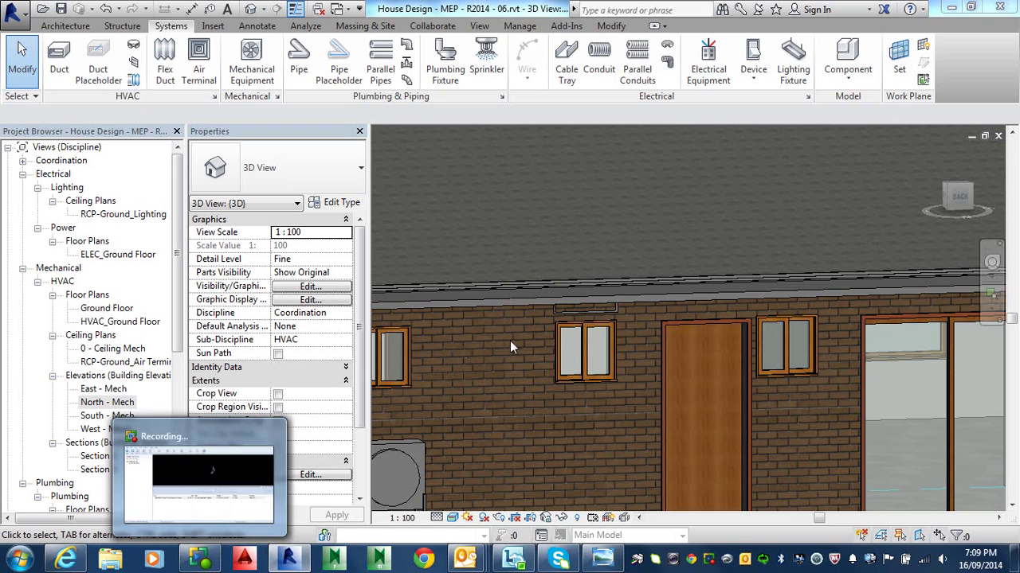
# Examine the extruded louvre above the window beneath the eaves in the 3D view, including its elevation, duct width and duct height.
pyautogui.scroll(5, 575, 317)
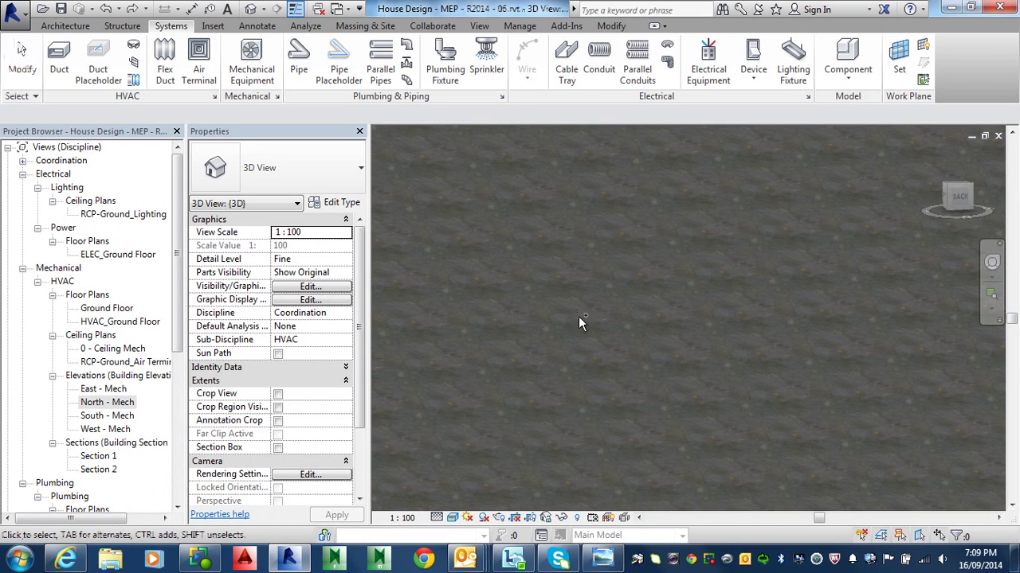
pyautogui.scroll(-5, 590, 326)
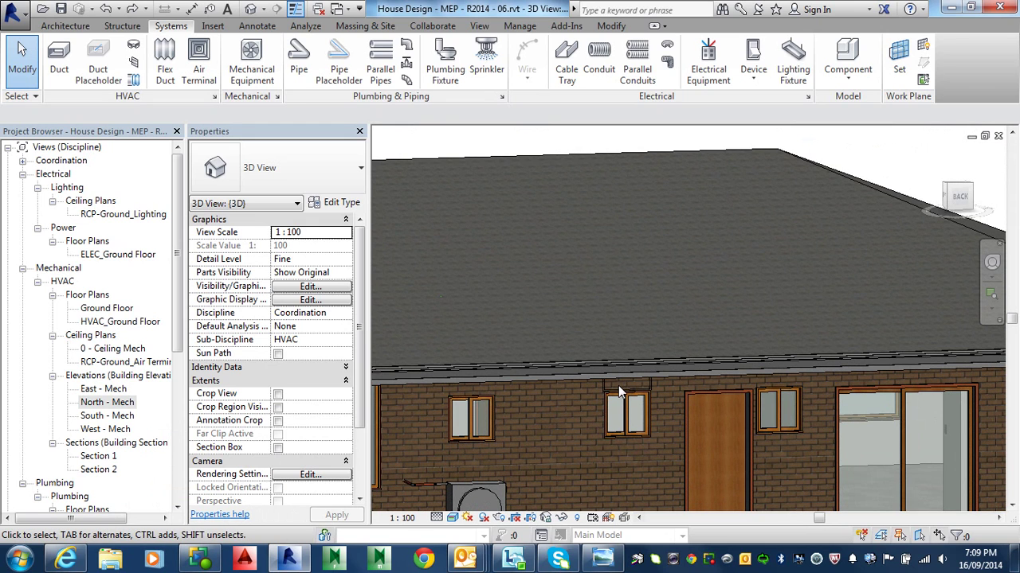
pyautogui.click(606, 387)
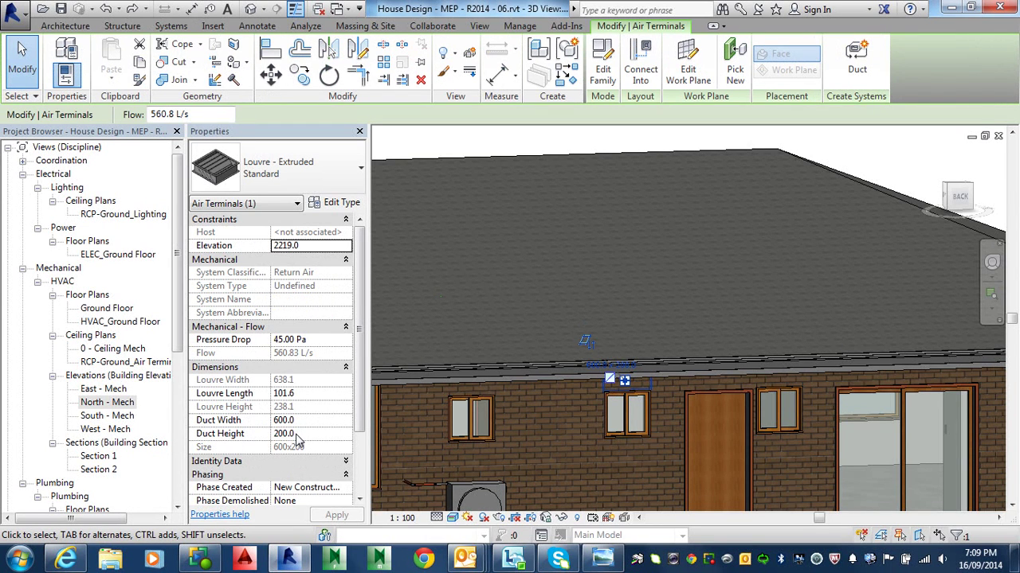
pyautogui.scroll(3, 629, 391)
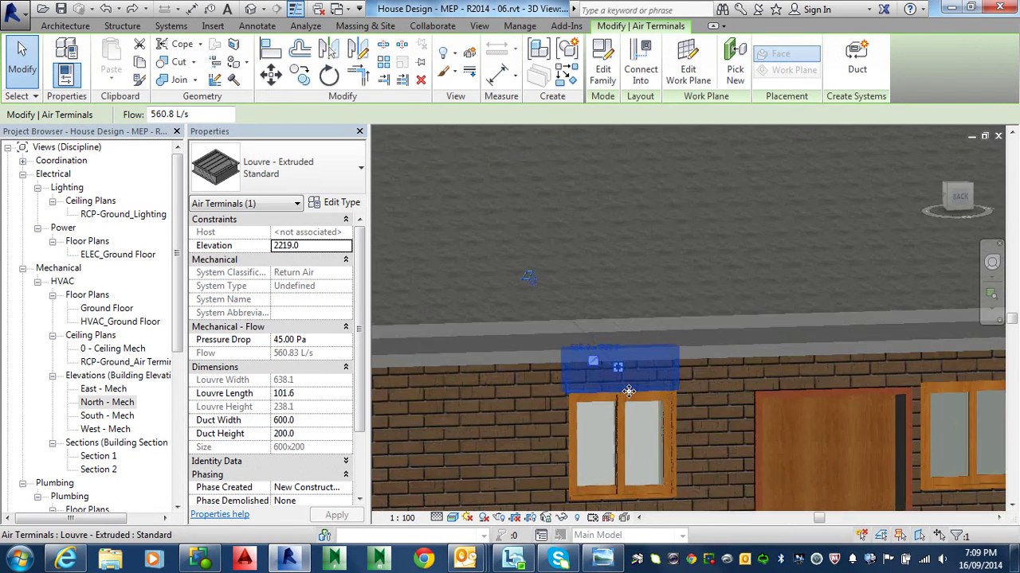
pyautogui.scroll(5, 628, 391)
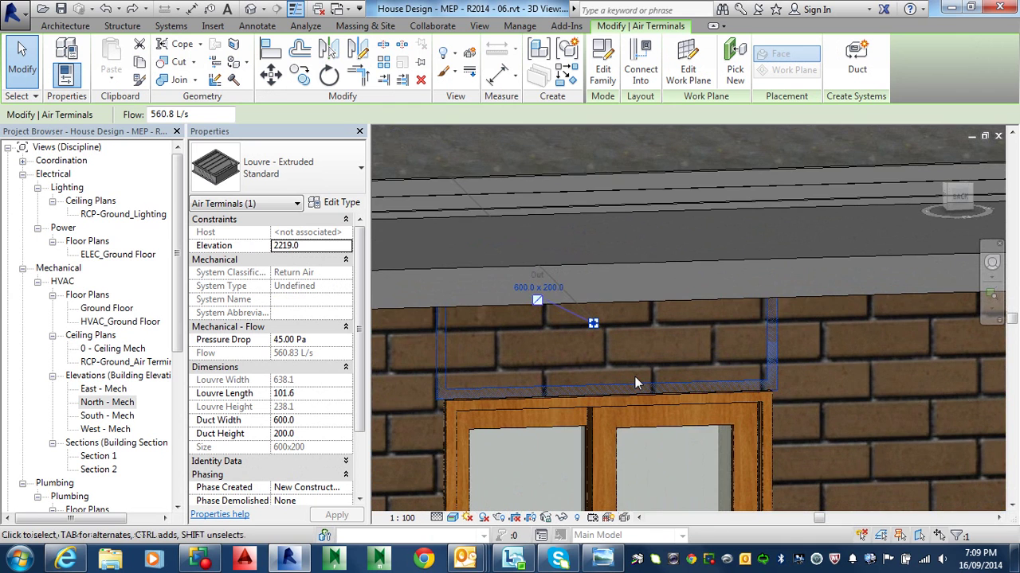
pyautogui.scroll(-3, 634, 379)
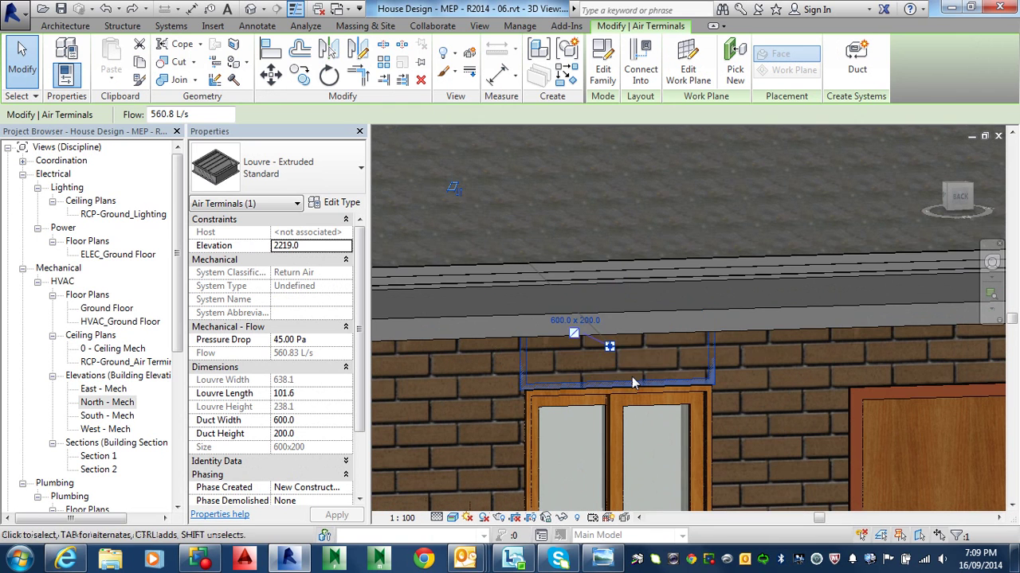
pyautogui.press('Escape')
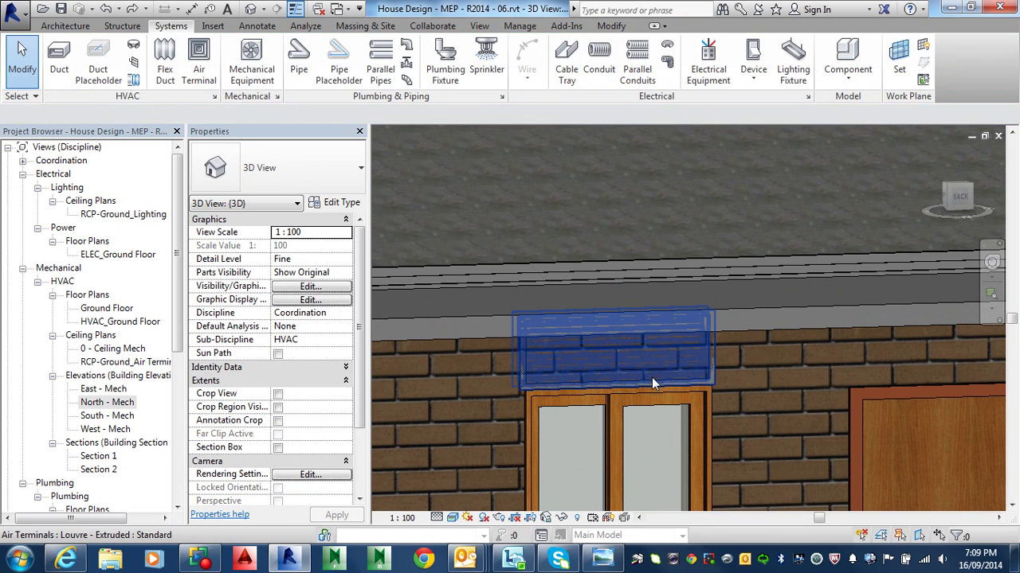
pyautogui.keyDown('shift'); pyautogui.moveTo(651, 376); pyautogui.dragTo(669, 427, button='middle'); pyautogui.keyUp('shift')
pyautogui.scroll(-2, 659, 356)
pyautogui.scroll(-2, 658, 362)
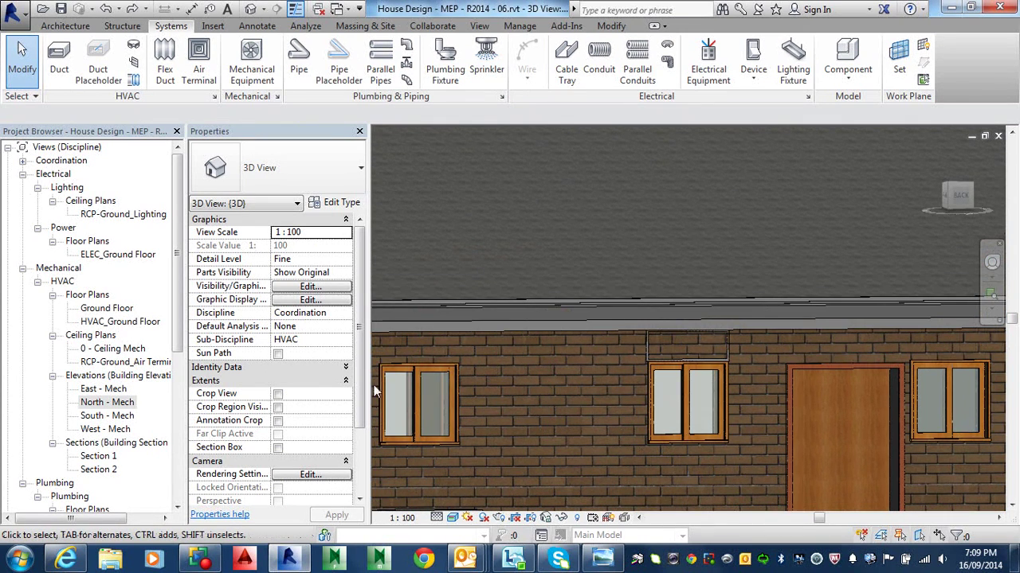
pyautogui.click(652, 355)
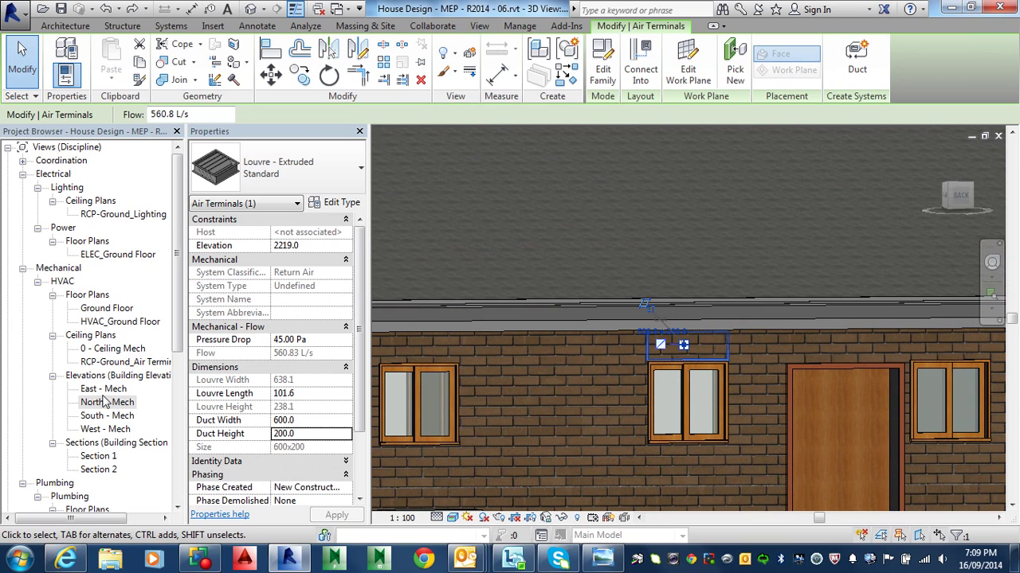
# Open the HVAC_Ground Floor plan and inspect the louvre's position in the external wall beside grille tag 7 and its properties.
pyautogui.doubleClick(109, 323)
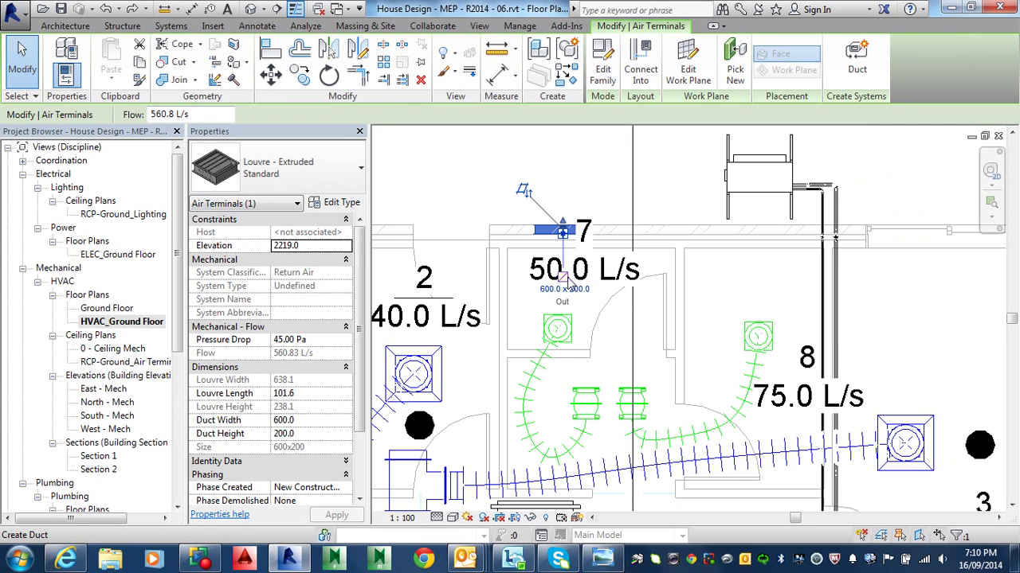
pyautogui.click(536, 320)
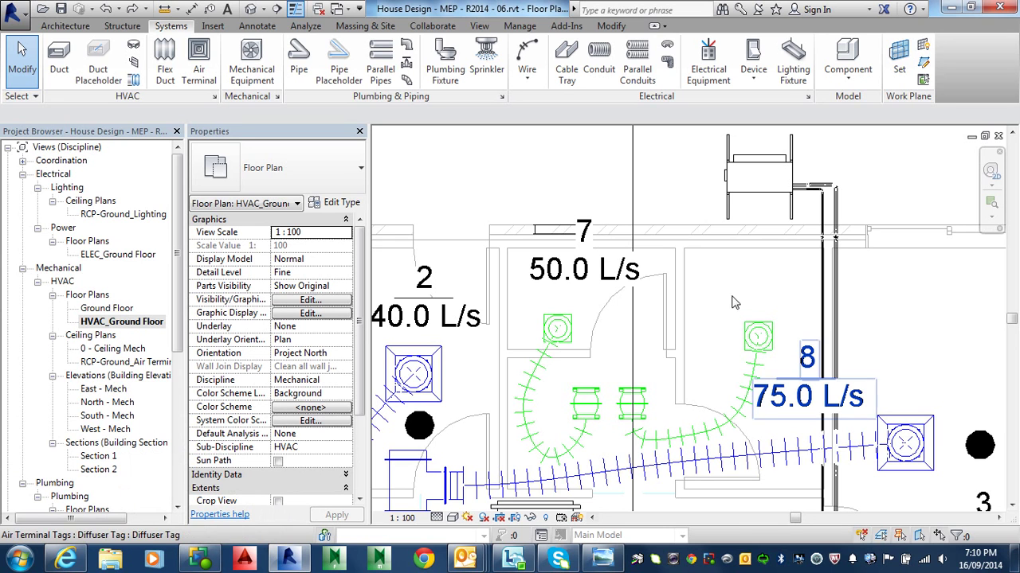
pyautogui.scroll(4, 546, 239)
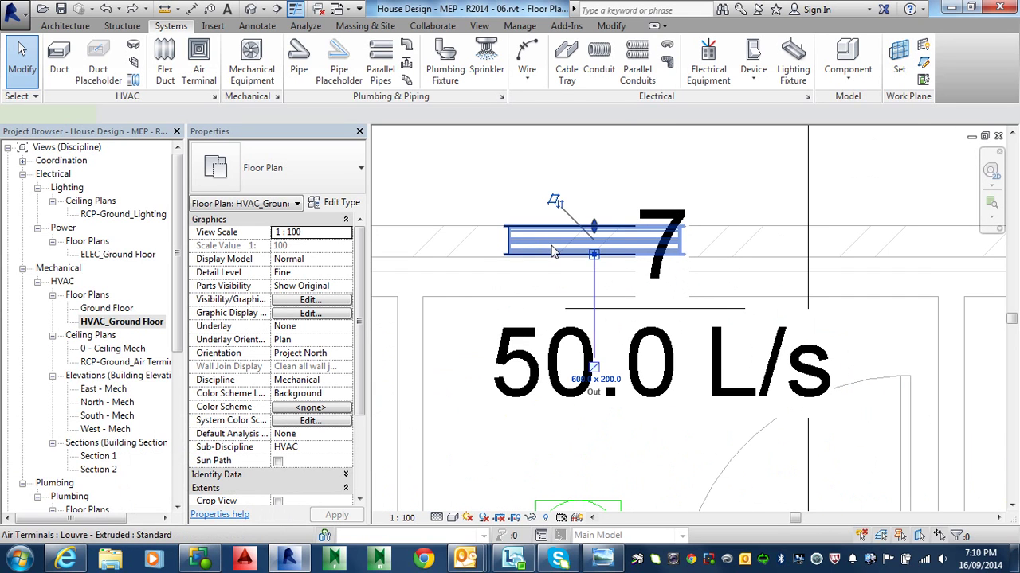
pyautogui.click(585, 239)
pyautogui.scroll(2, 598, 230)
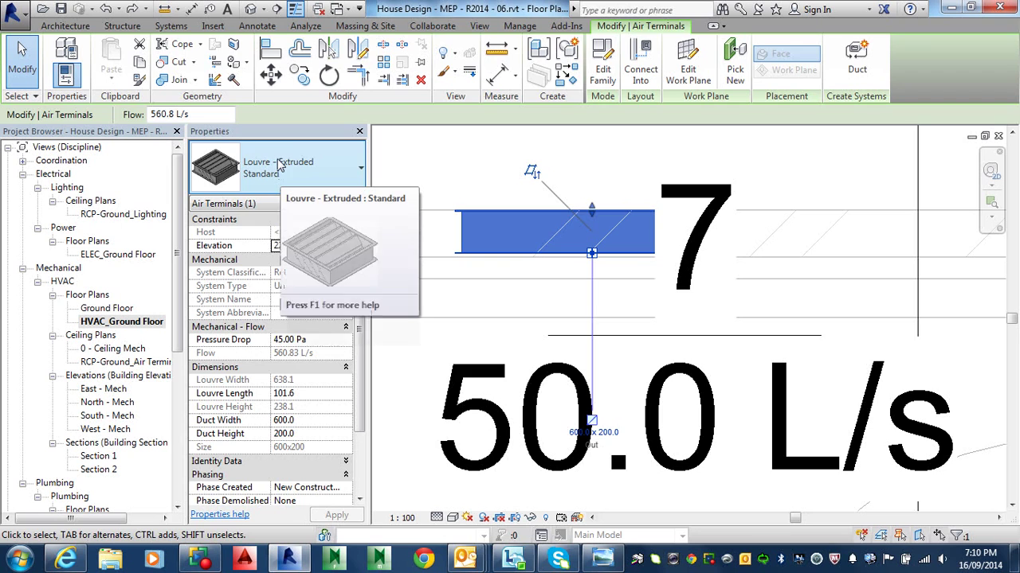
pyautogui.press('Escape')
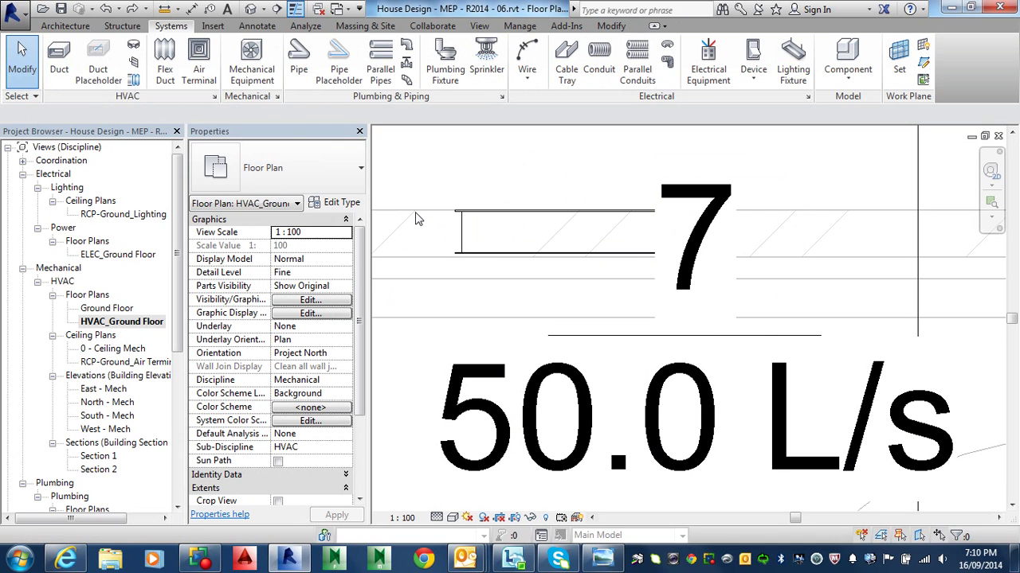
# Measure the thickness of the external wall's brick leaf beside the louvre in the floor plan.
pyautogui.scroll(-5, 439, 246)
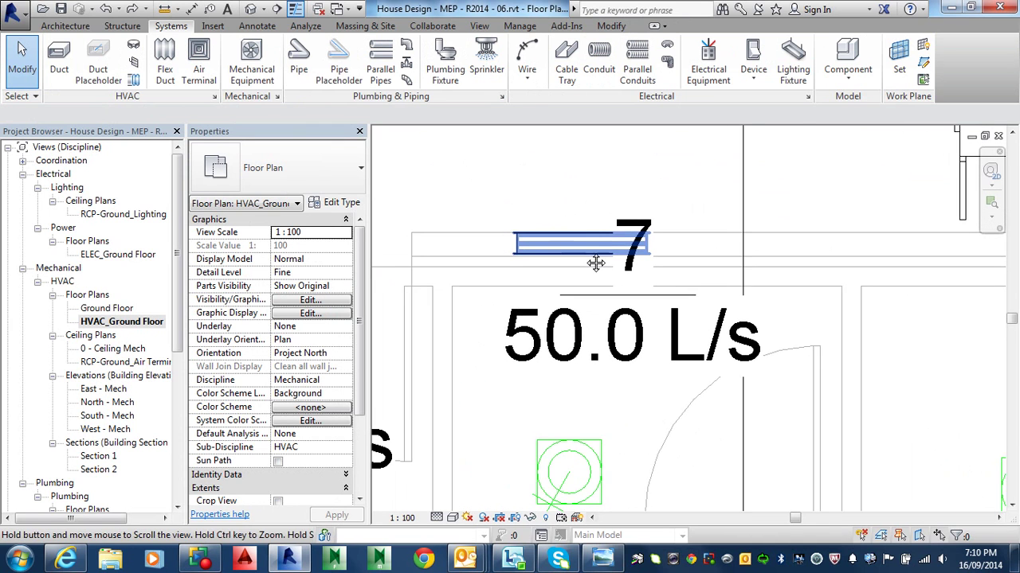
pyautogui.moveTo(510, 242); pyautogui.dragTo(648, 246, button='middle')
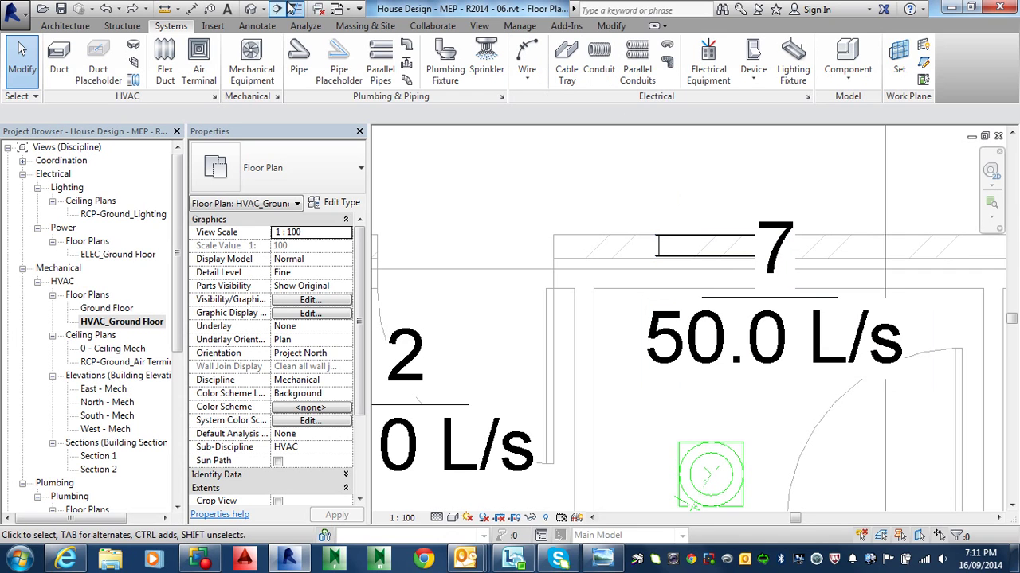
pyautogui.click(164, 9)
pyautogui.scroll(4, 835, 243)
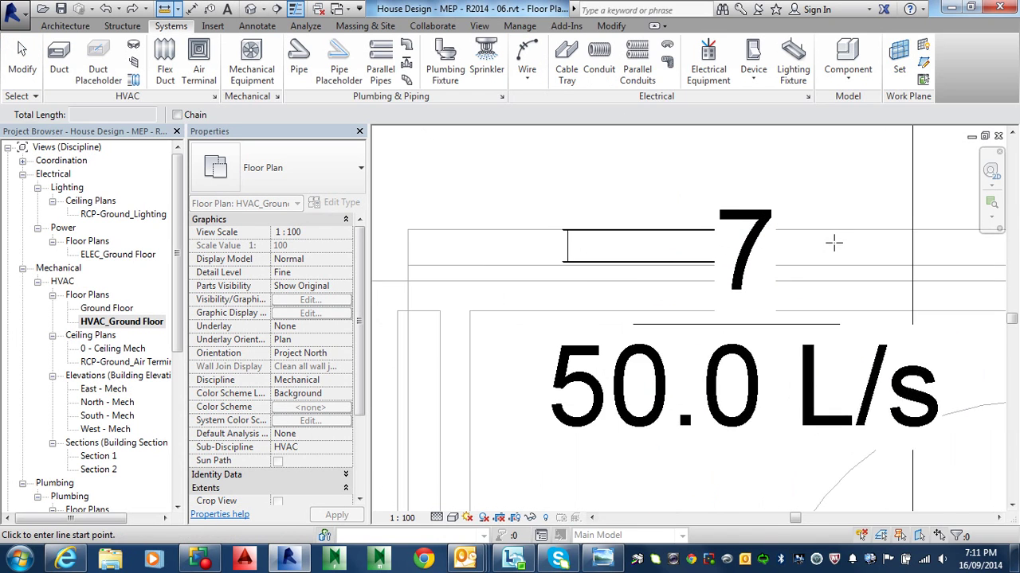
pyautogui.click(836, 220)
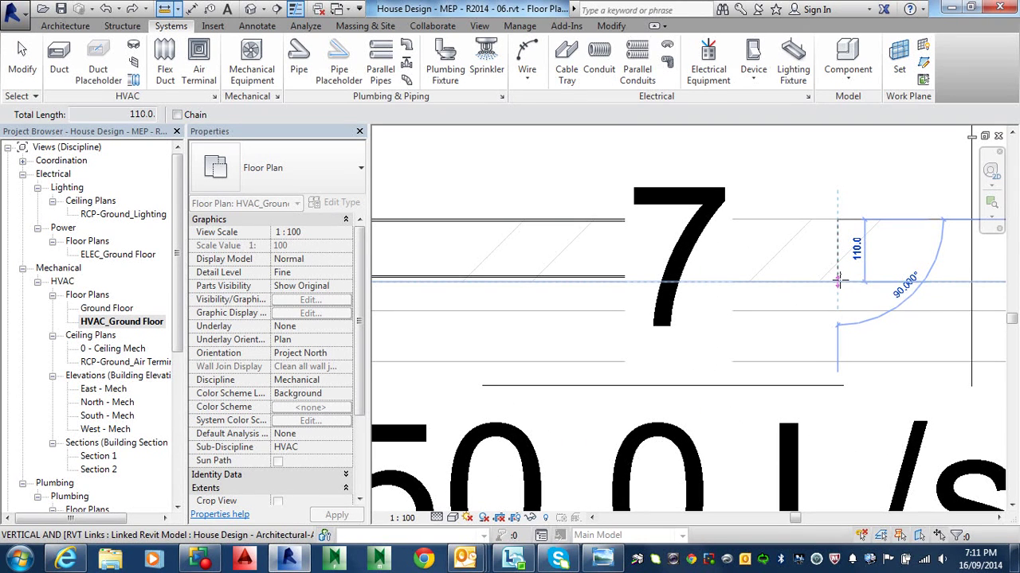
pyautogui.press('Escape')
pyautogui.scroll(-4, 836, 281)
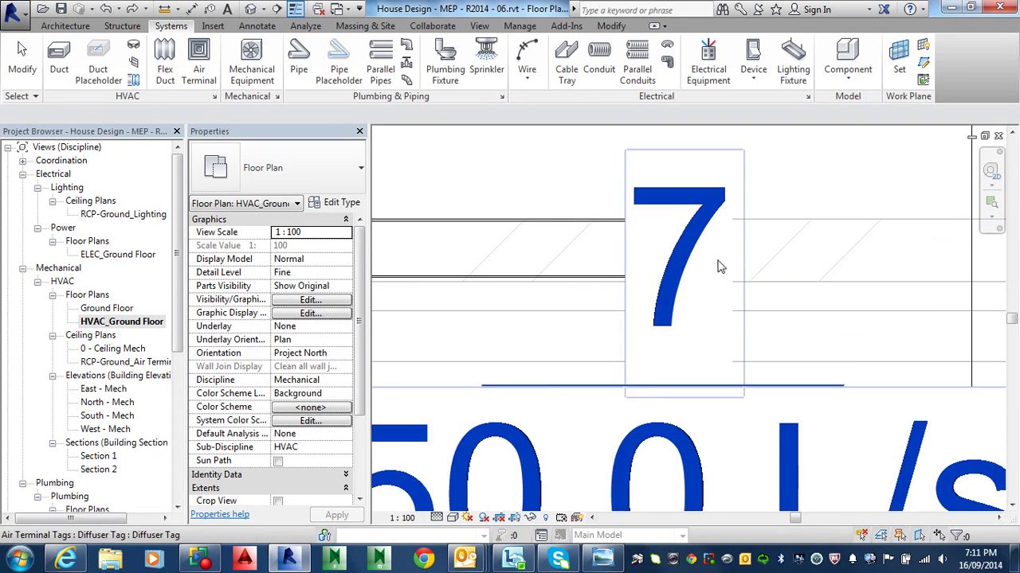
# Set the Louvre Length of the extruded louvre beside grille tag 7 to 110.
pyautogui.click(635, 259)
pyautogui.click(635, 259)
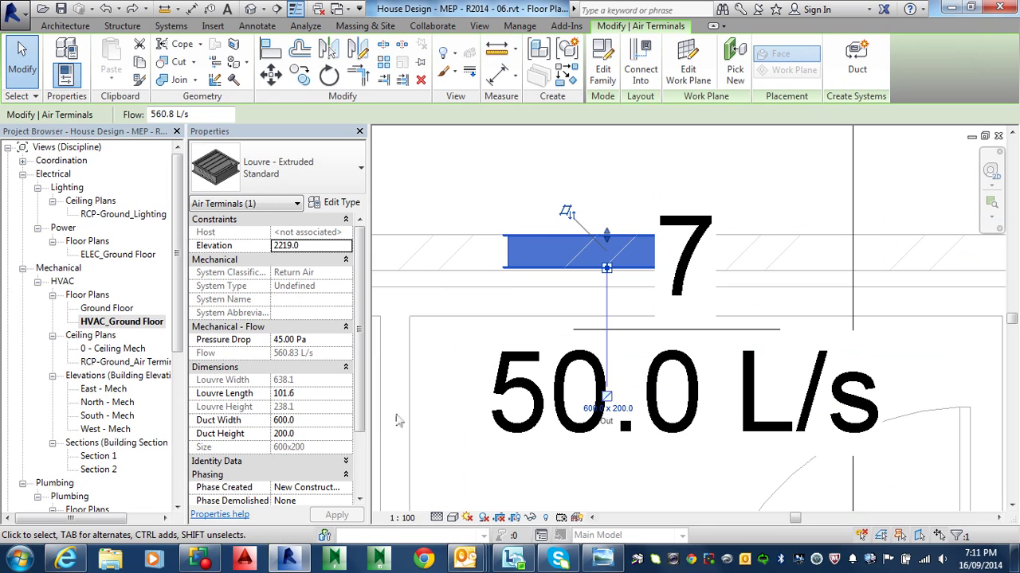
pyautogui.click(301, 393)
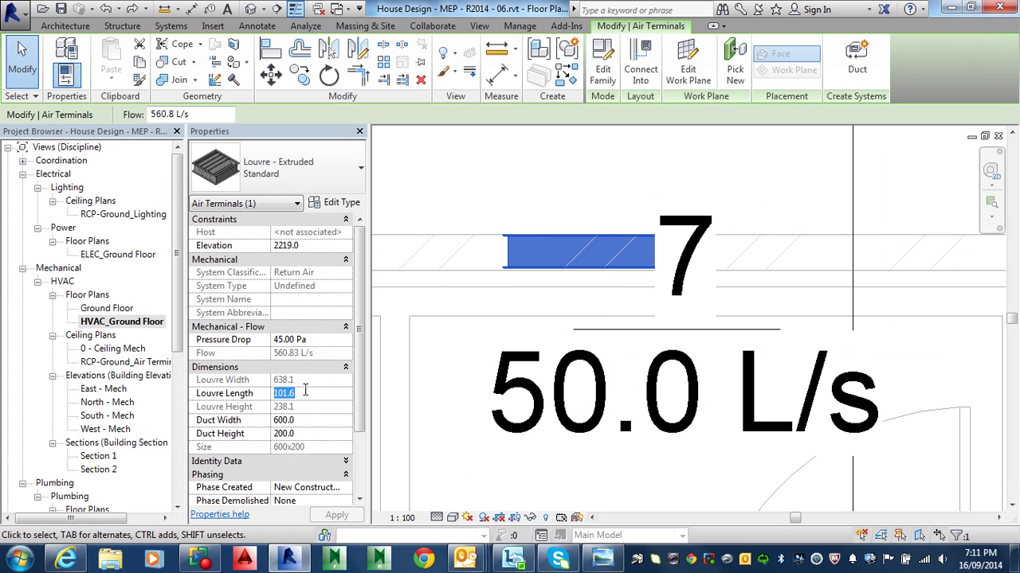
pyautogui.write('110')
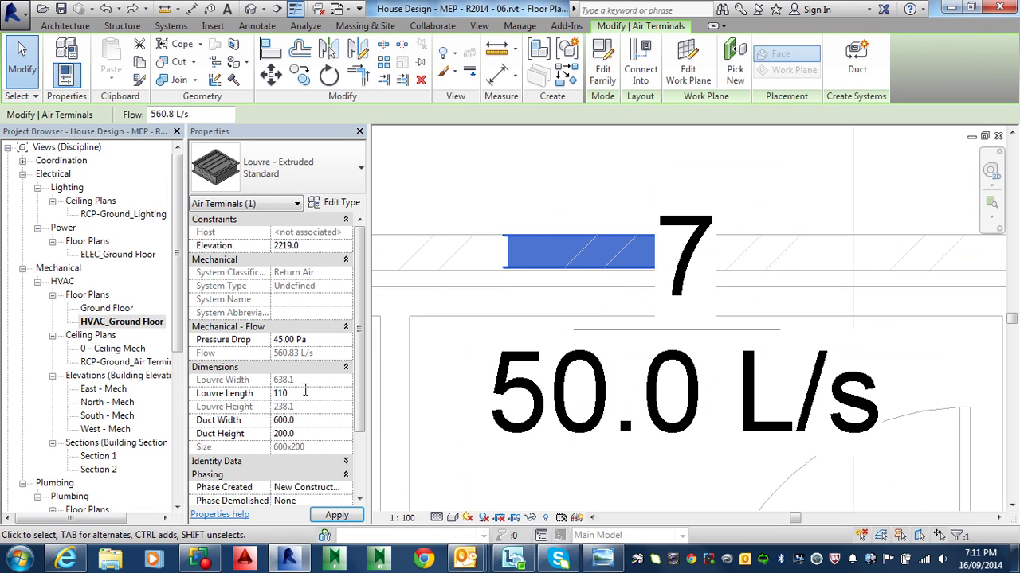
pyautogui.press('Return')
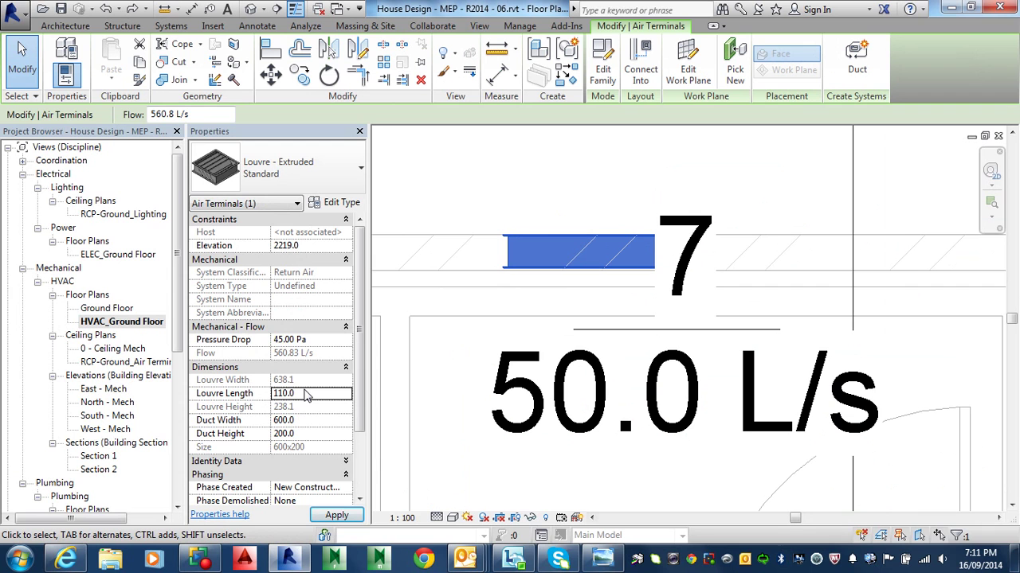
# Open the Louvre - Extruded family for editing and inspect its frame extrusion in the 3D view.
pyautogui.scroll(2, 528, 282)
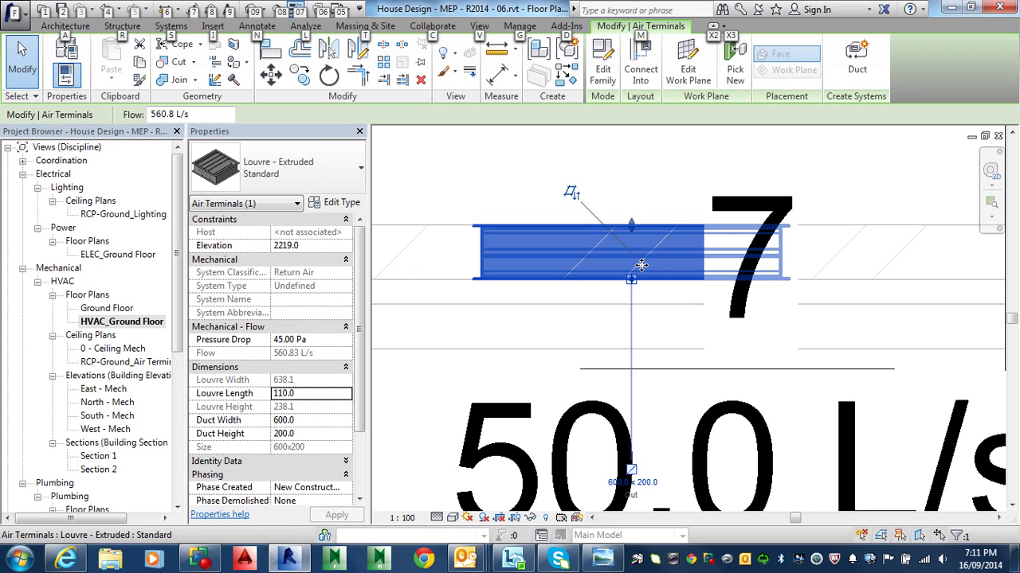
pyautogui.doubleClick(603, 278)
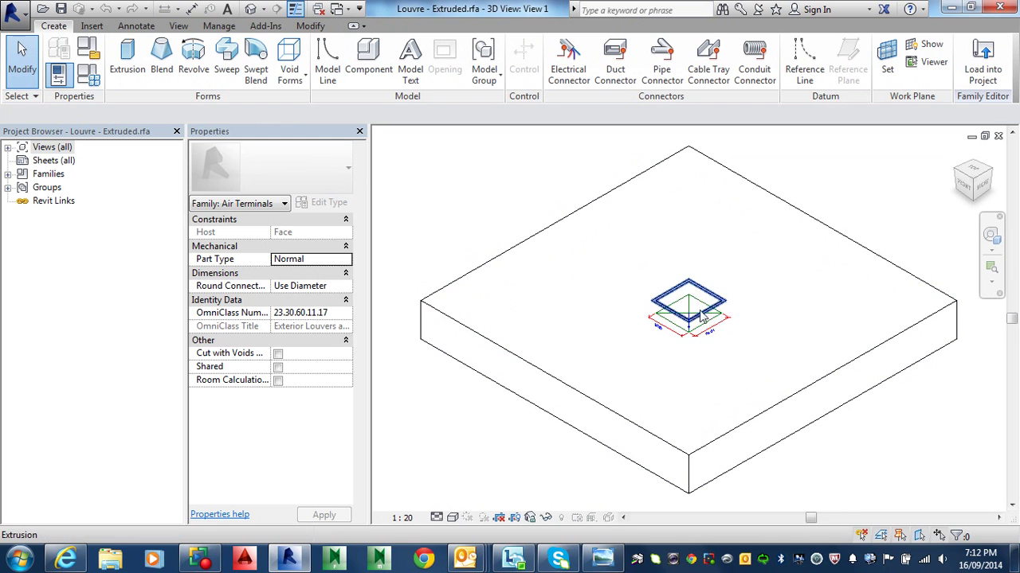
pyautogui.scroll(4, 698, 316)
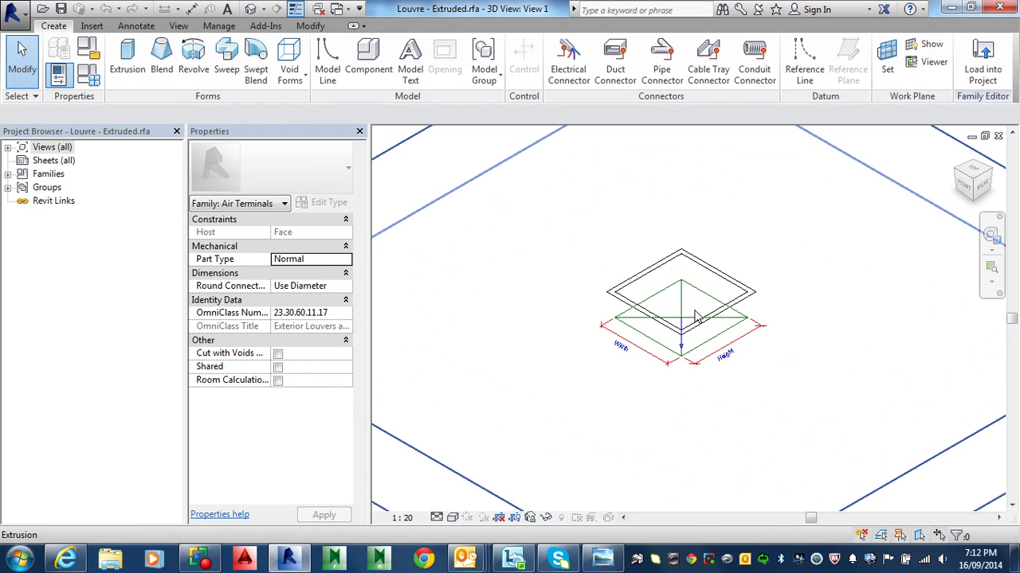
pyautogui.scroll(2, 696, 317)
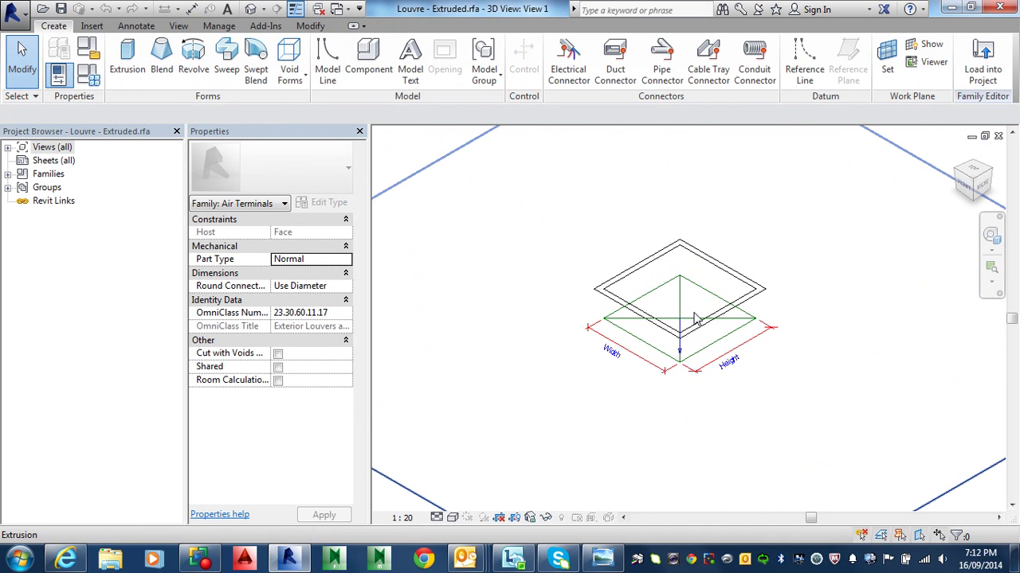
pyautogui.click(695, 317)
pyautogui.click(737, 310)
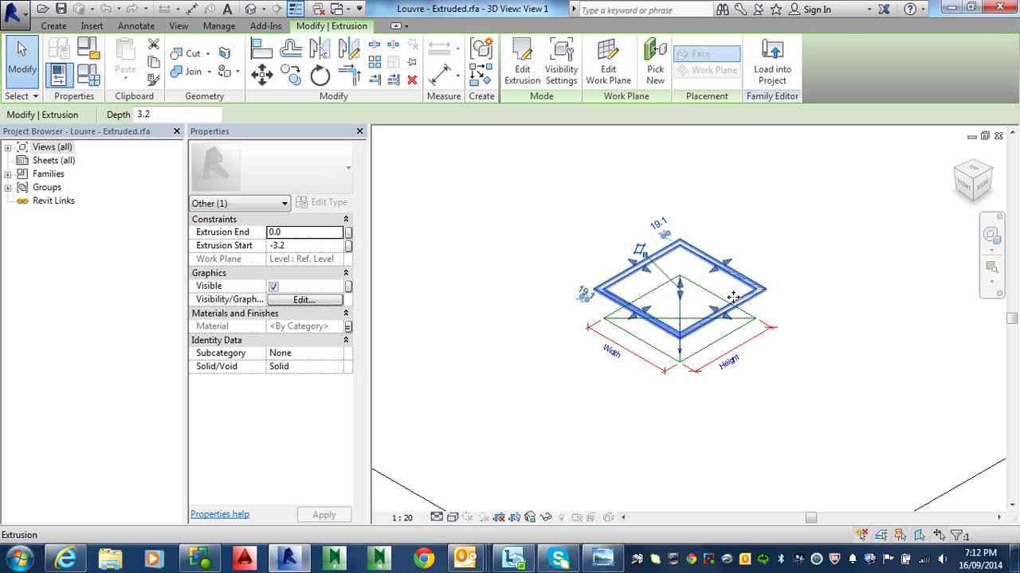
pyautogui.press('Escape')
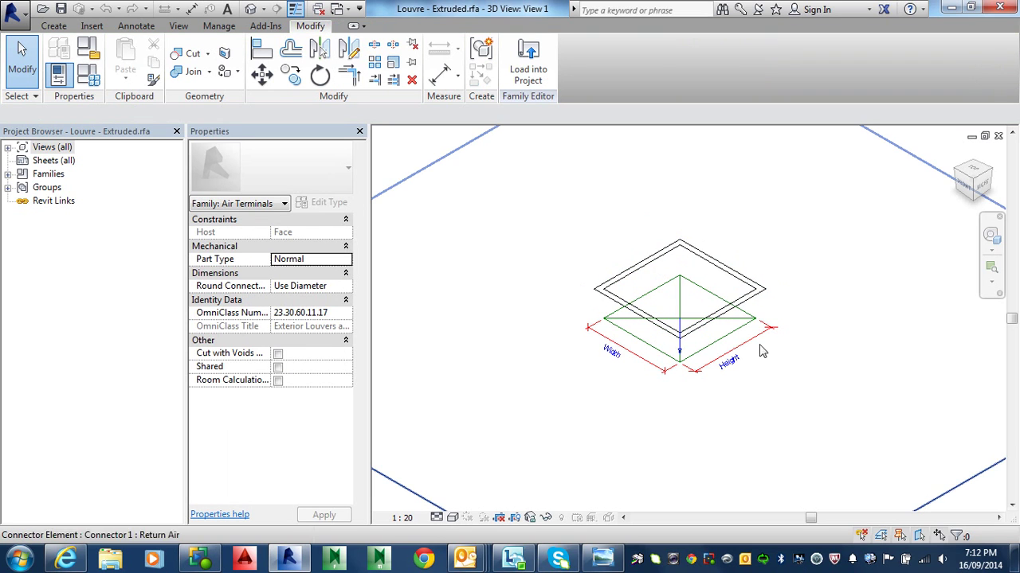
pyautogui.scroll(-2, 833, 333)
pyautogui.scroll(-2, 833, 333)
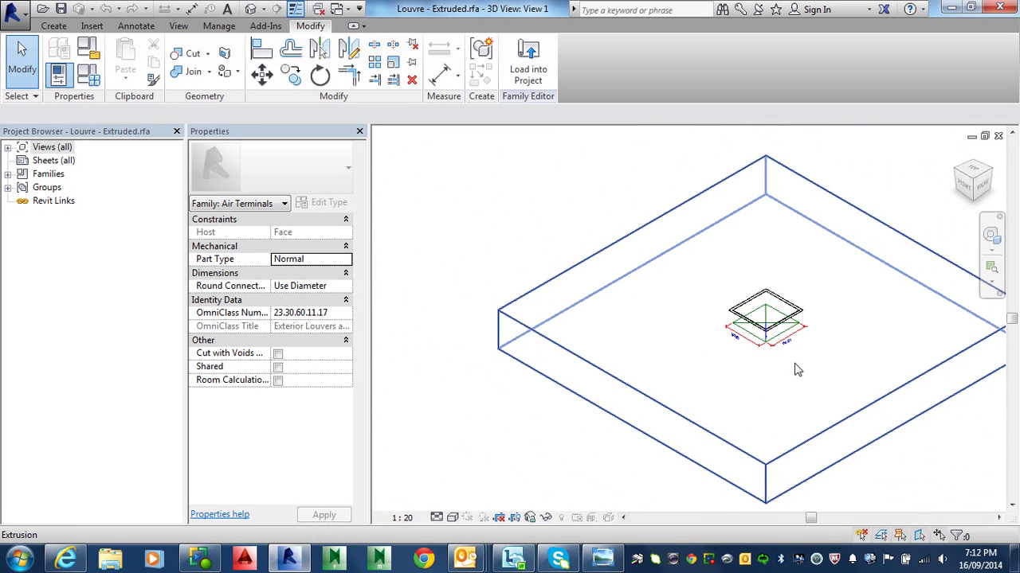
# Set the louvre connector's System Classification to Exhaust Air and load the family into the project, overwriting the existing version.
pyautogui.click(787, 322)
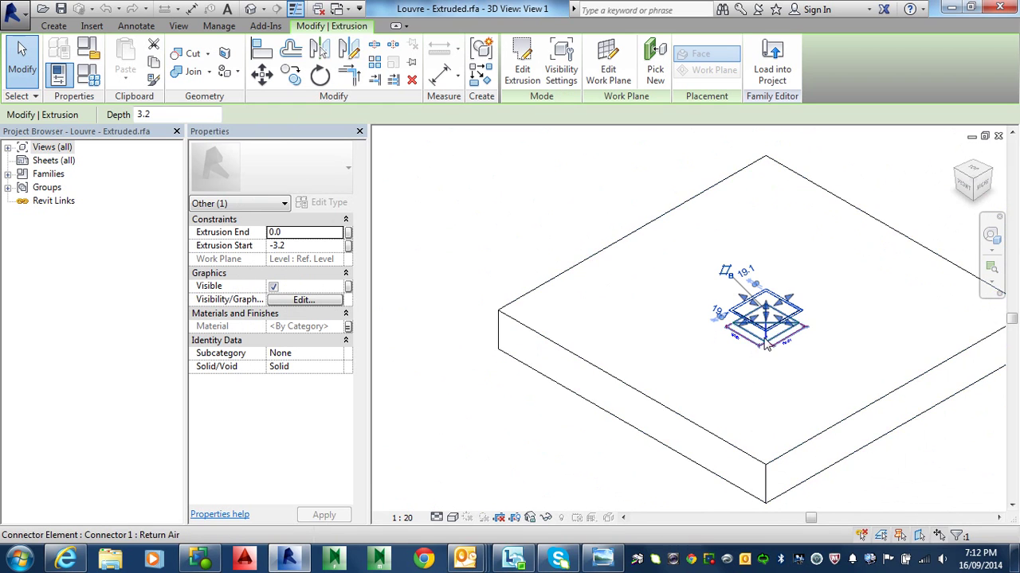
pyautogui.scroll(3, 777, 342)
pyautogui.click(817, 270)
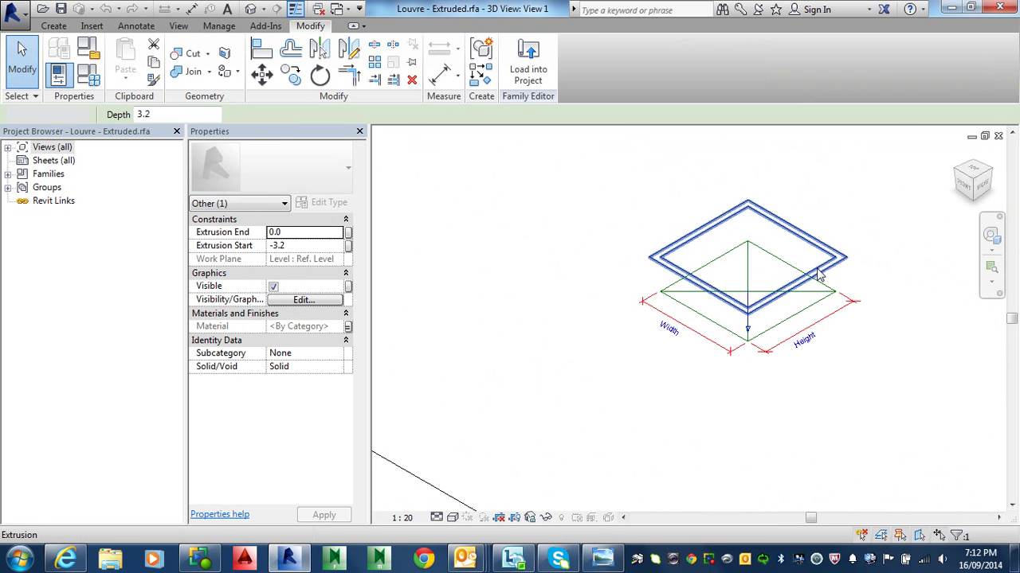
pyautogui.click(790, 322)
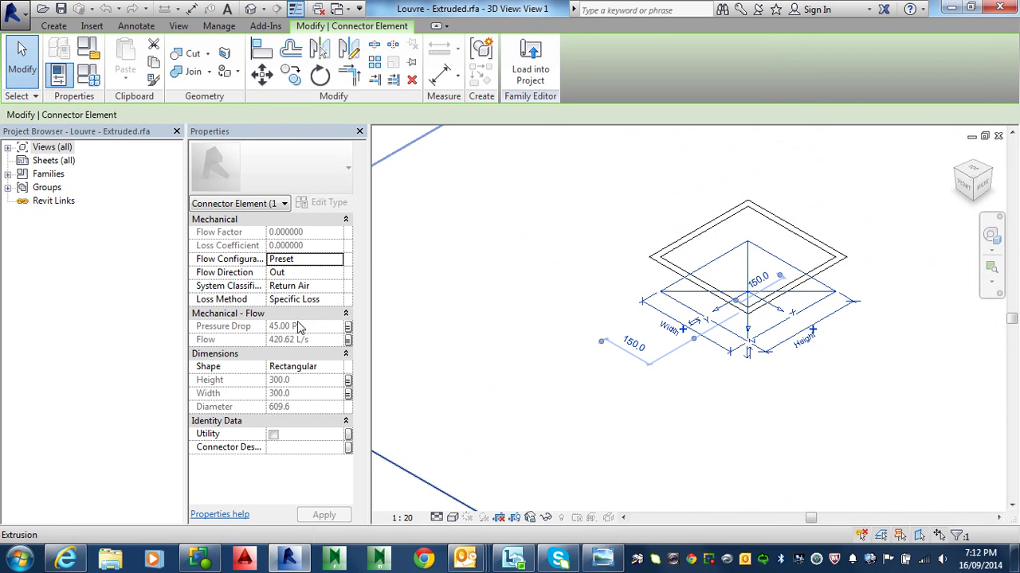
pyautogui.click(322, 287)
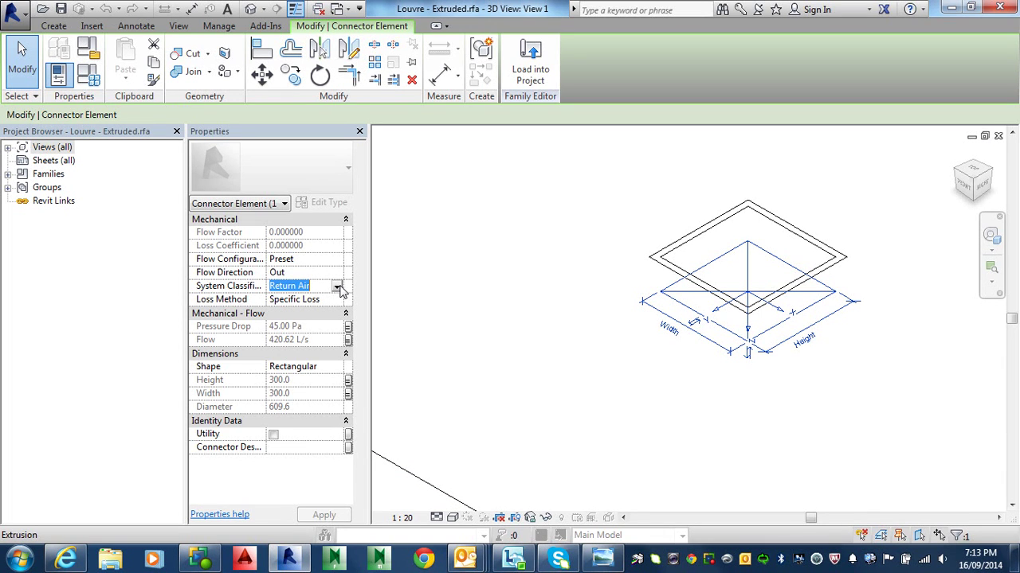
pyautogui.click(338, 289)
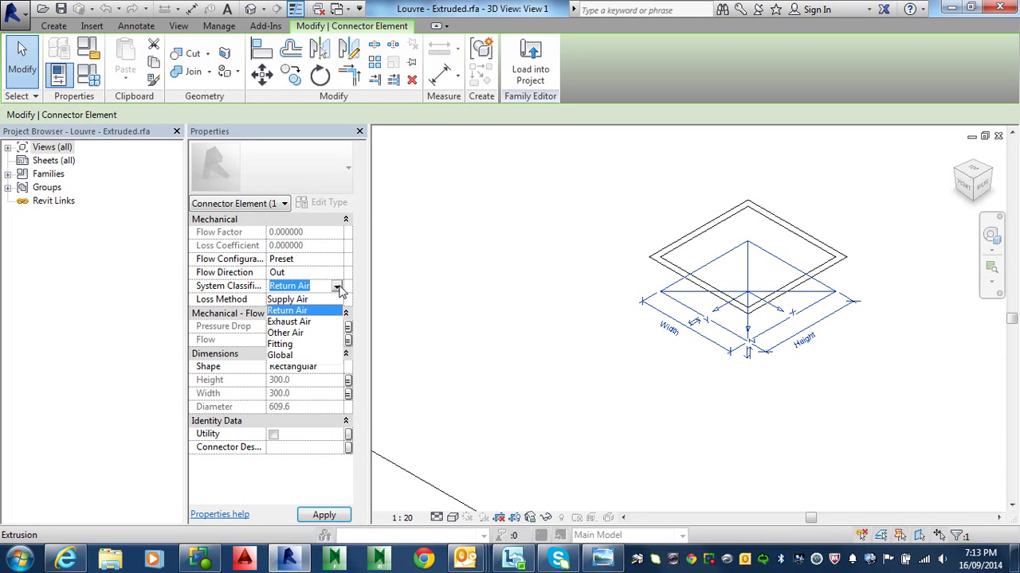
pyautogui.click(304, 322)
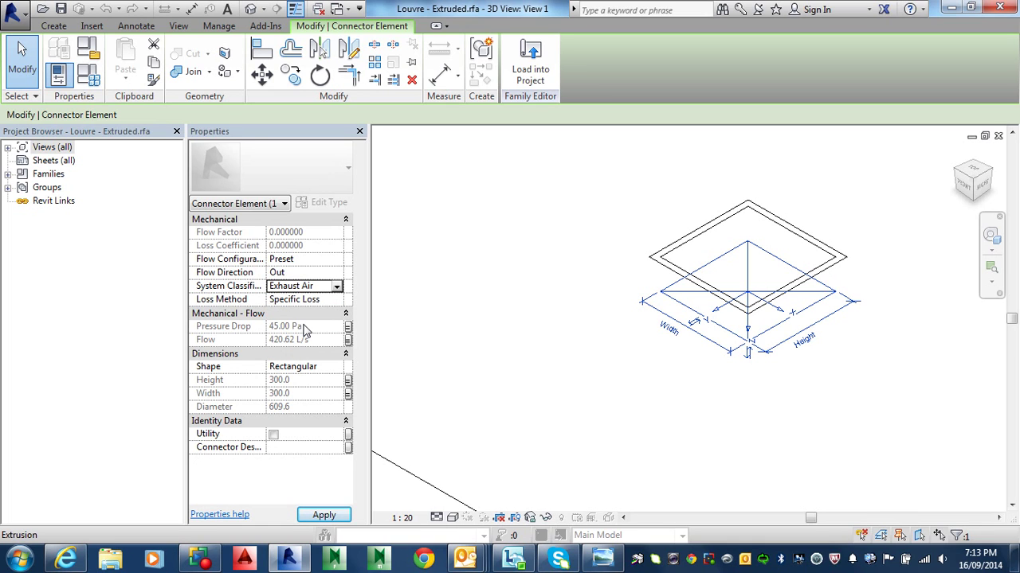
pyautogui.click(319, 518)
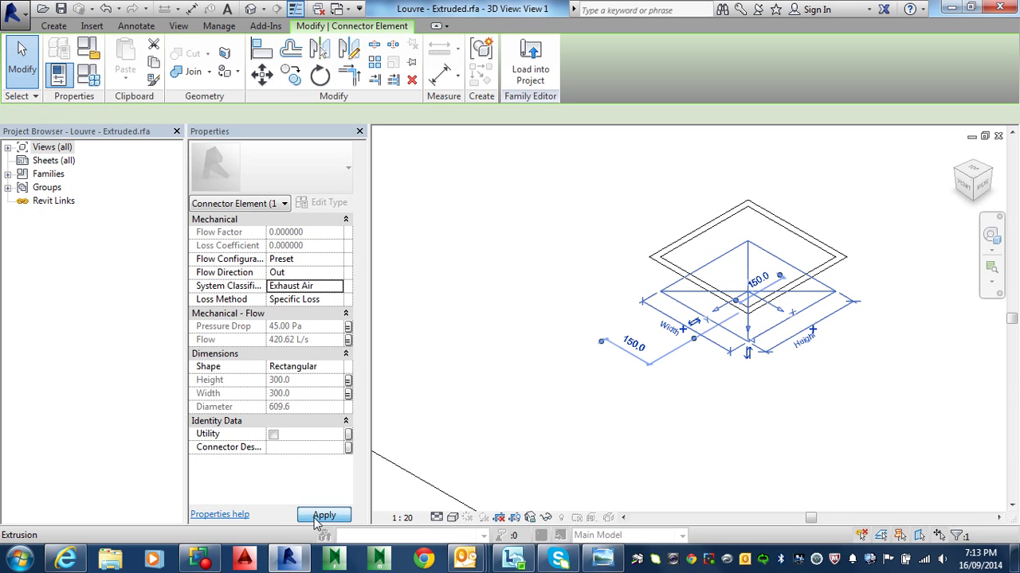
pyautogui.click(530, 63)
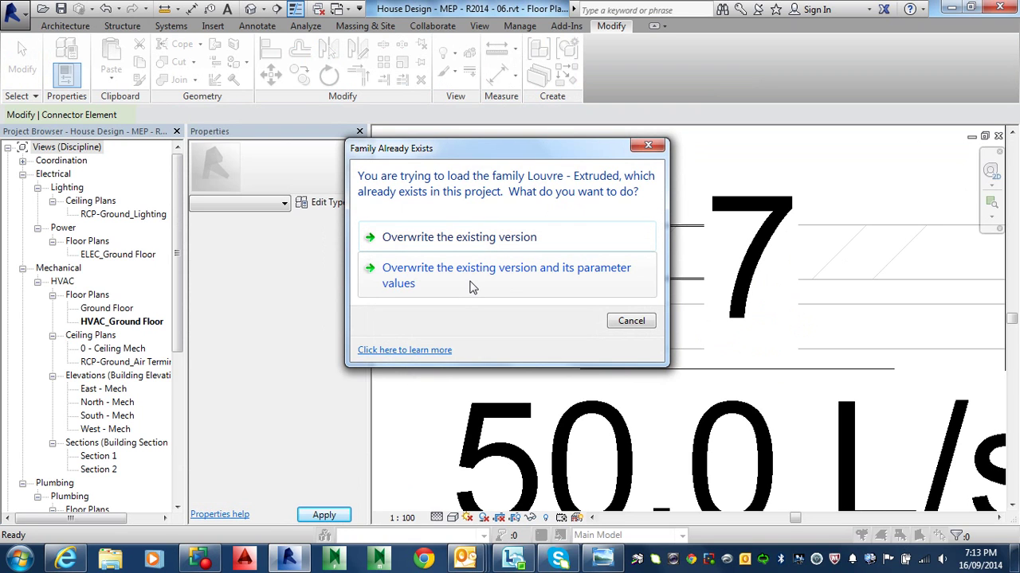
pyautogui.click(450, 242)
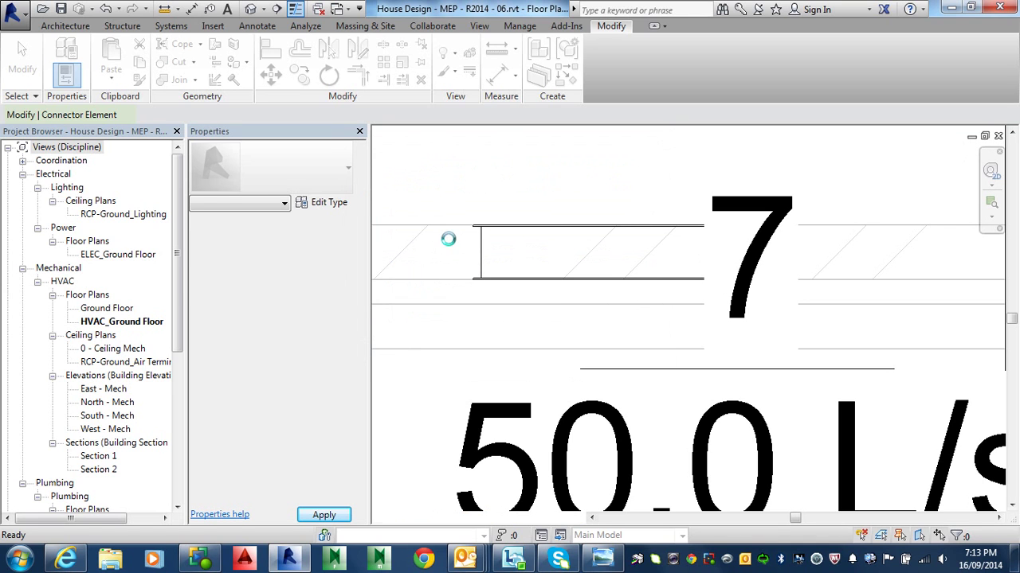